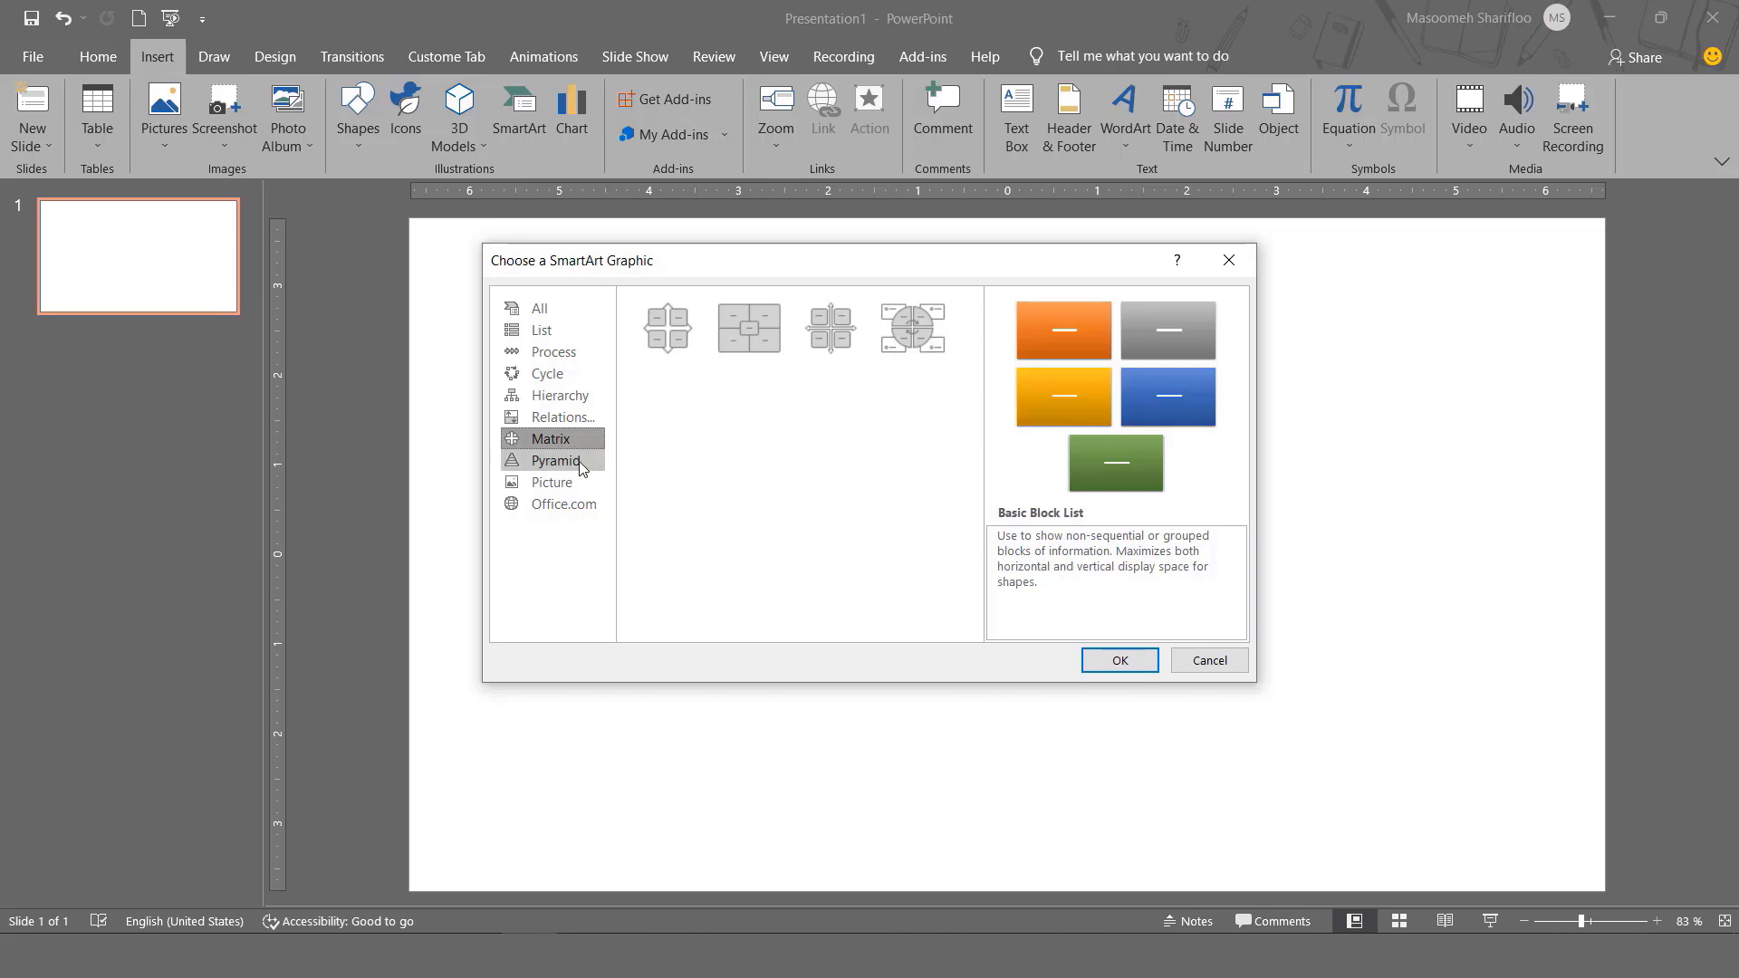
Insert a Bending Picture Caption List SmartArt from the Picture category.
click(580, 466)
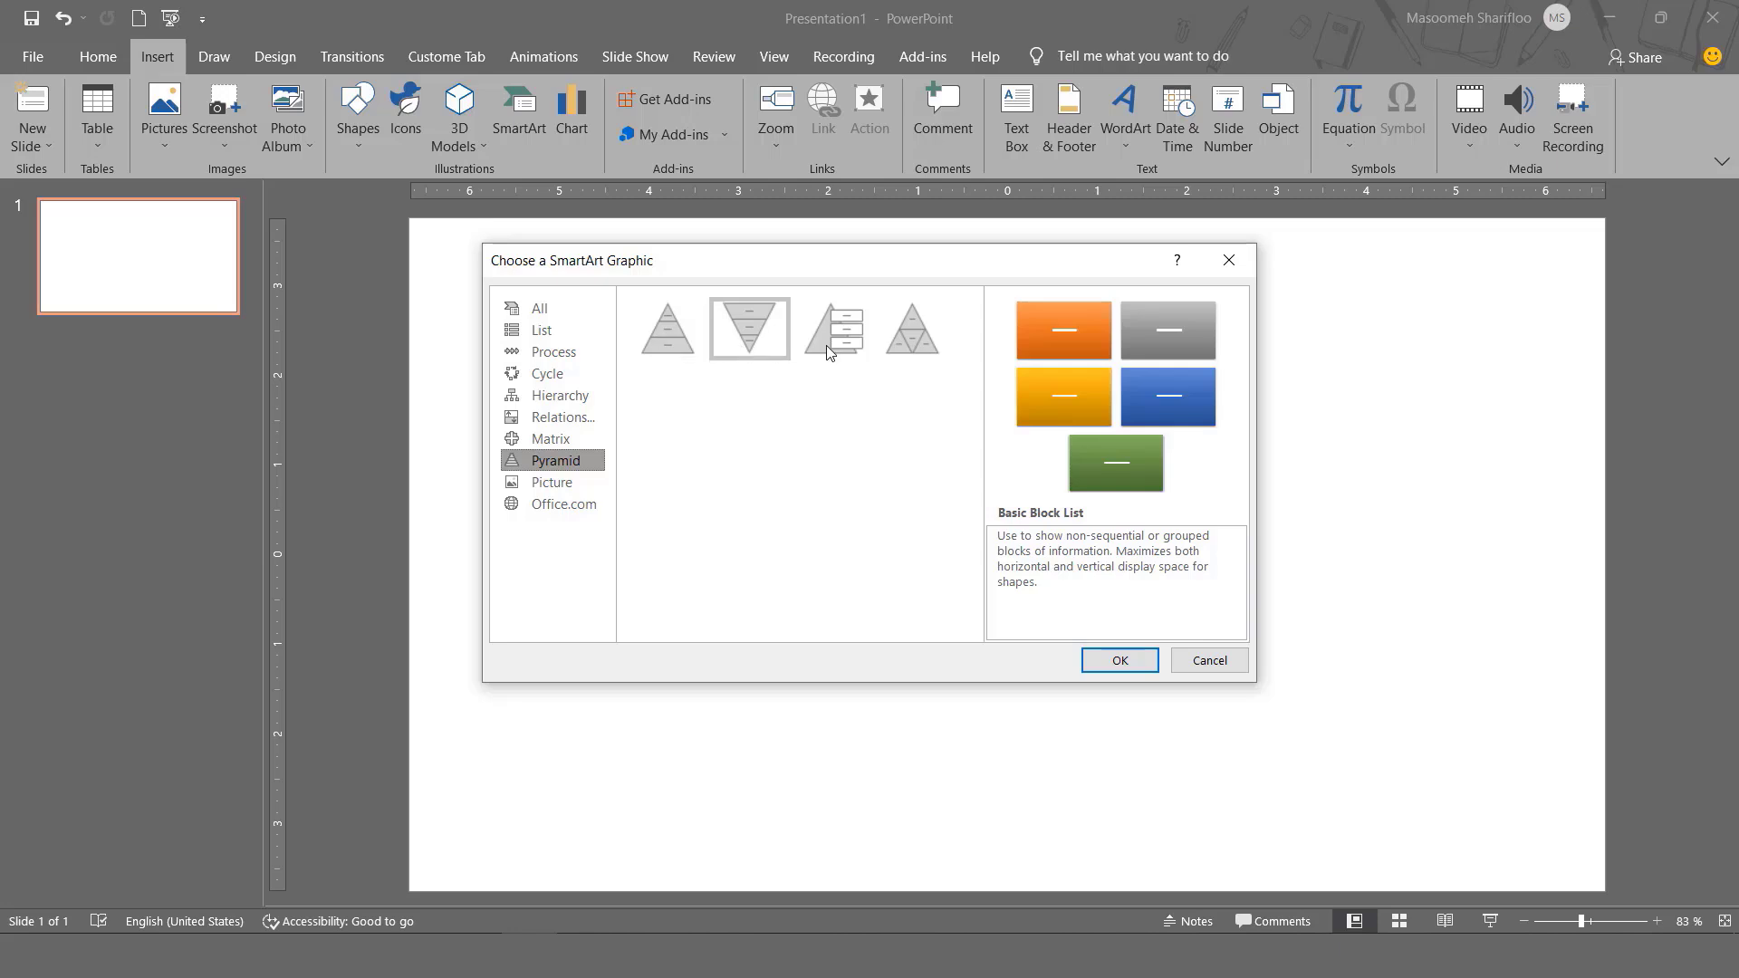
click(563, 486)
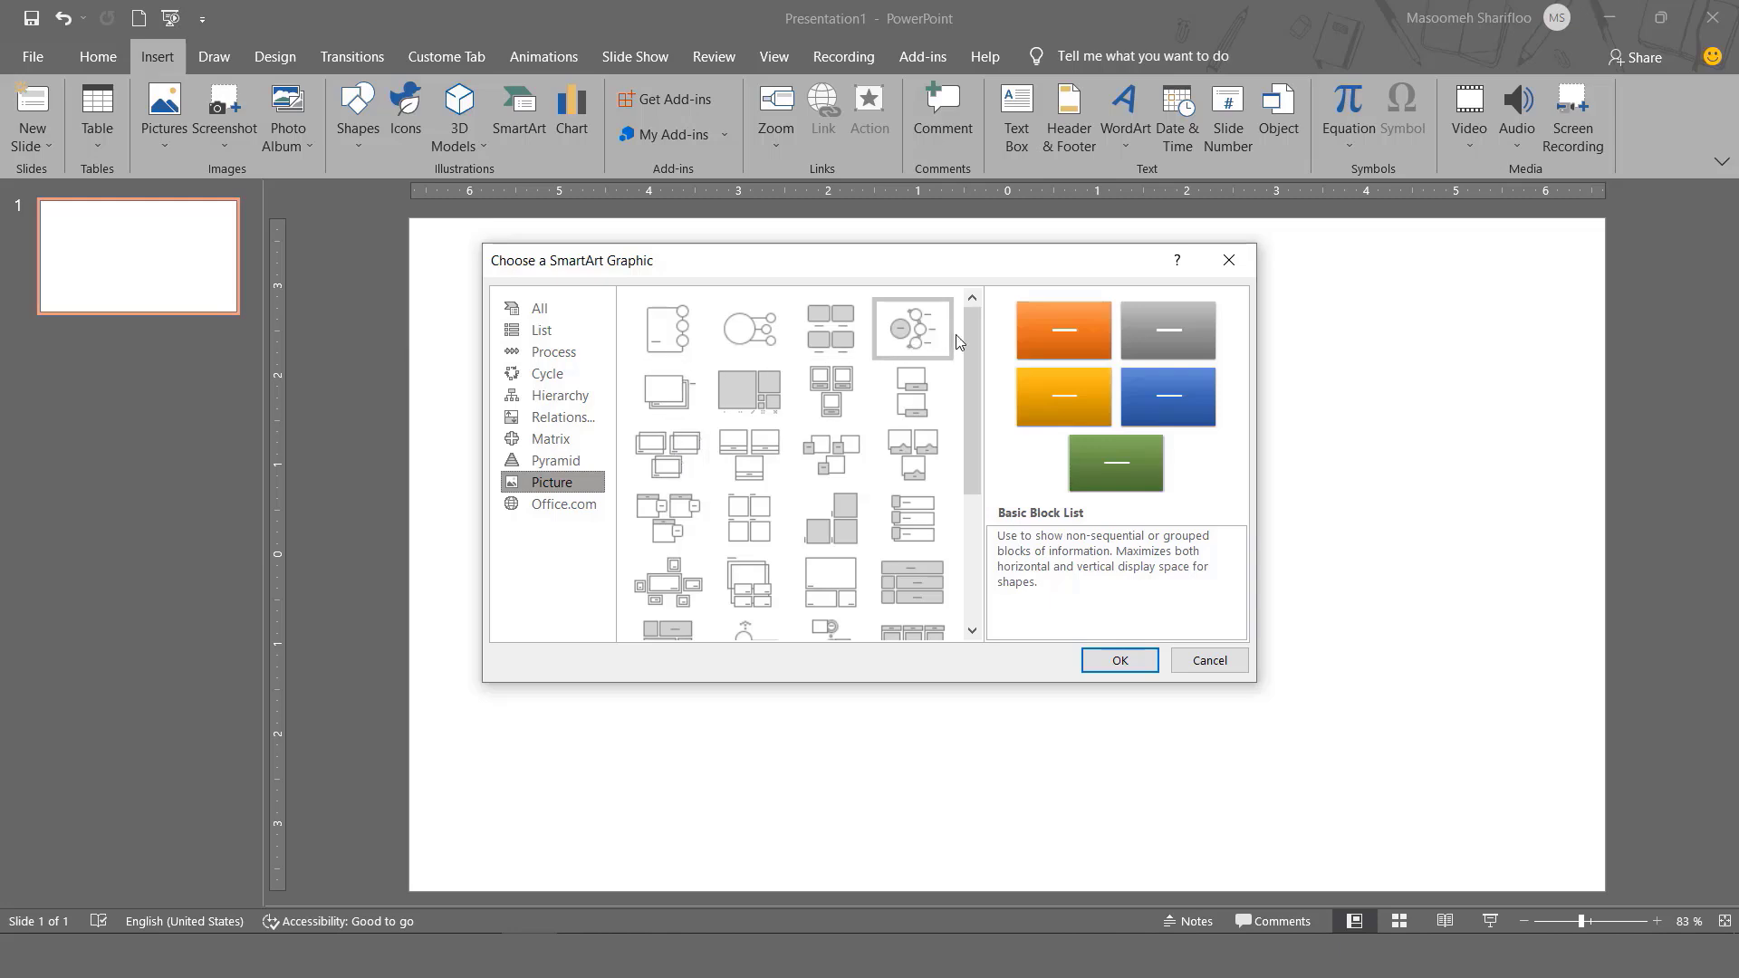
drag(969, 327, 945, 294)
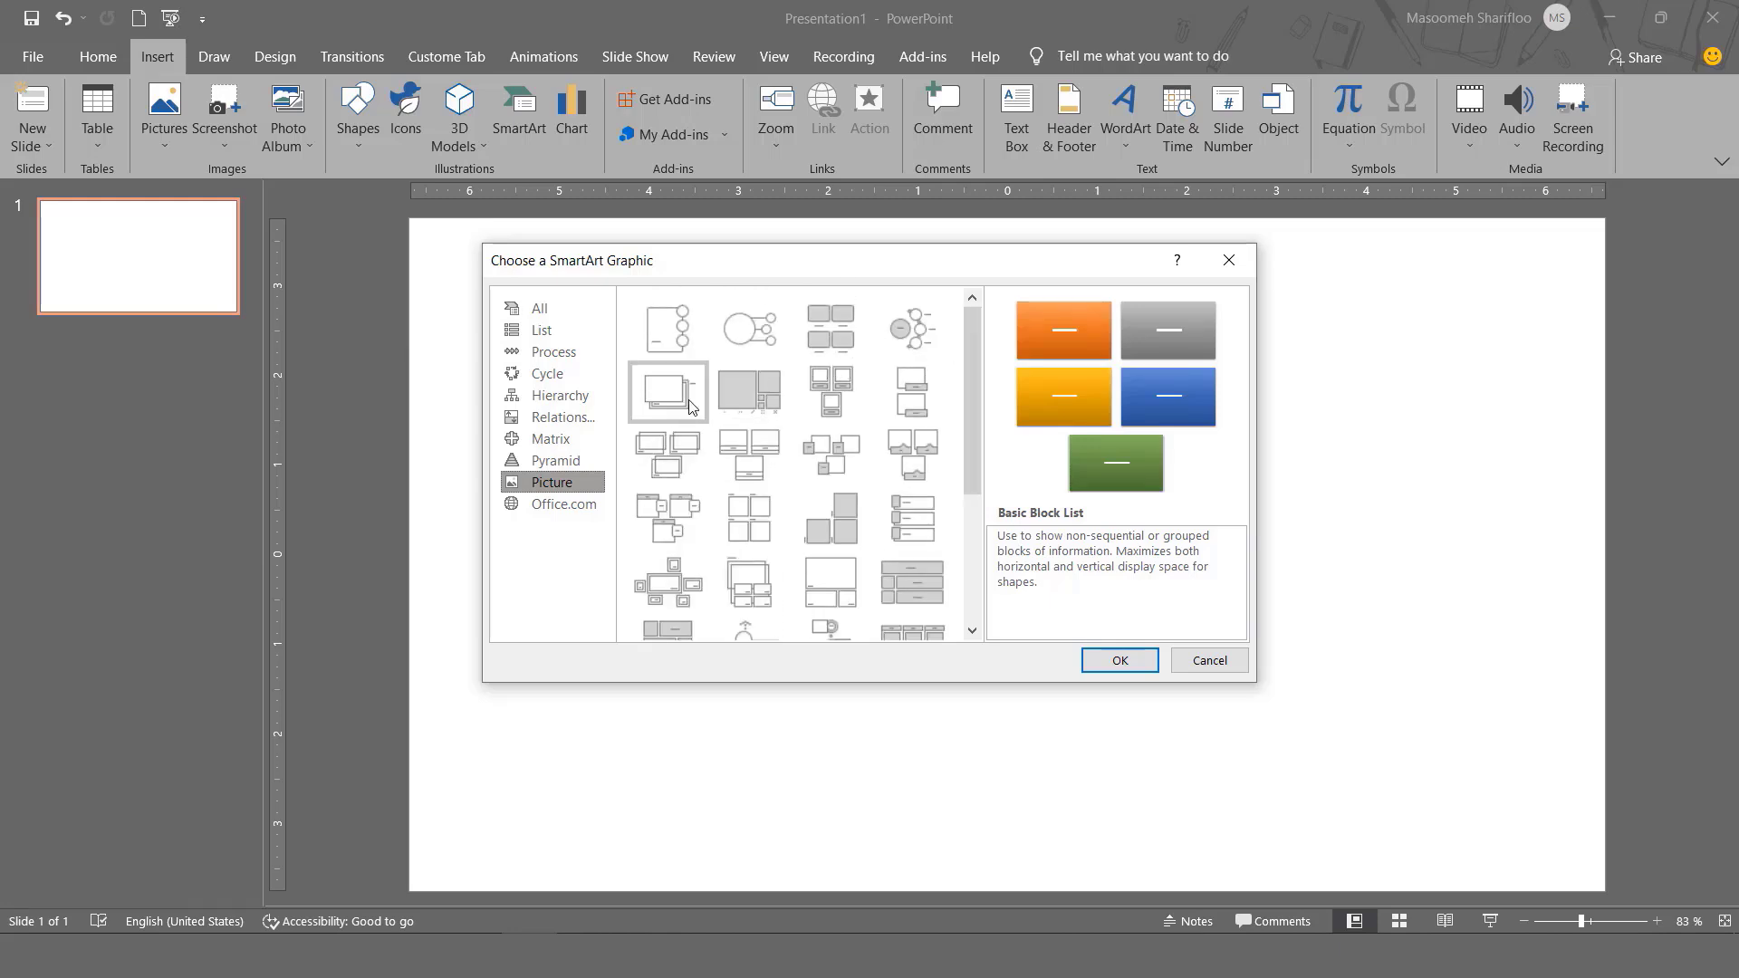
click(908, 471)
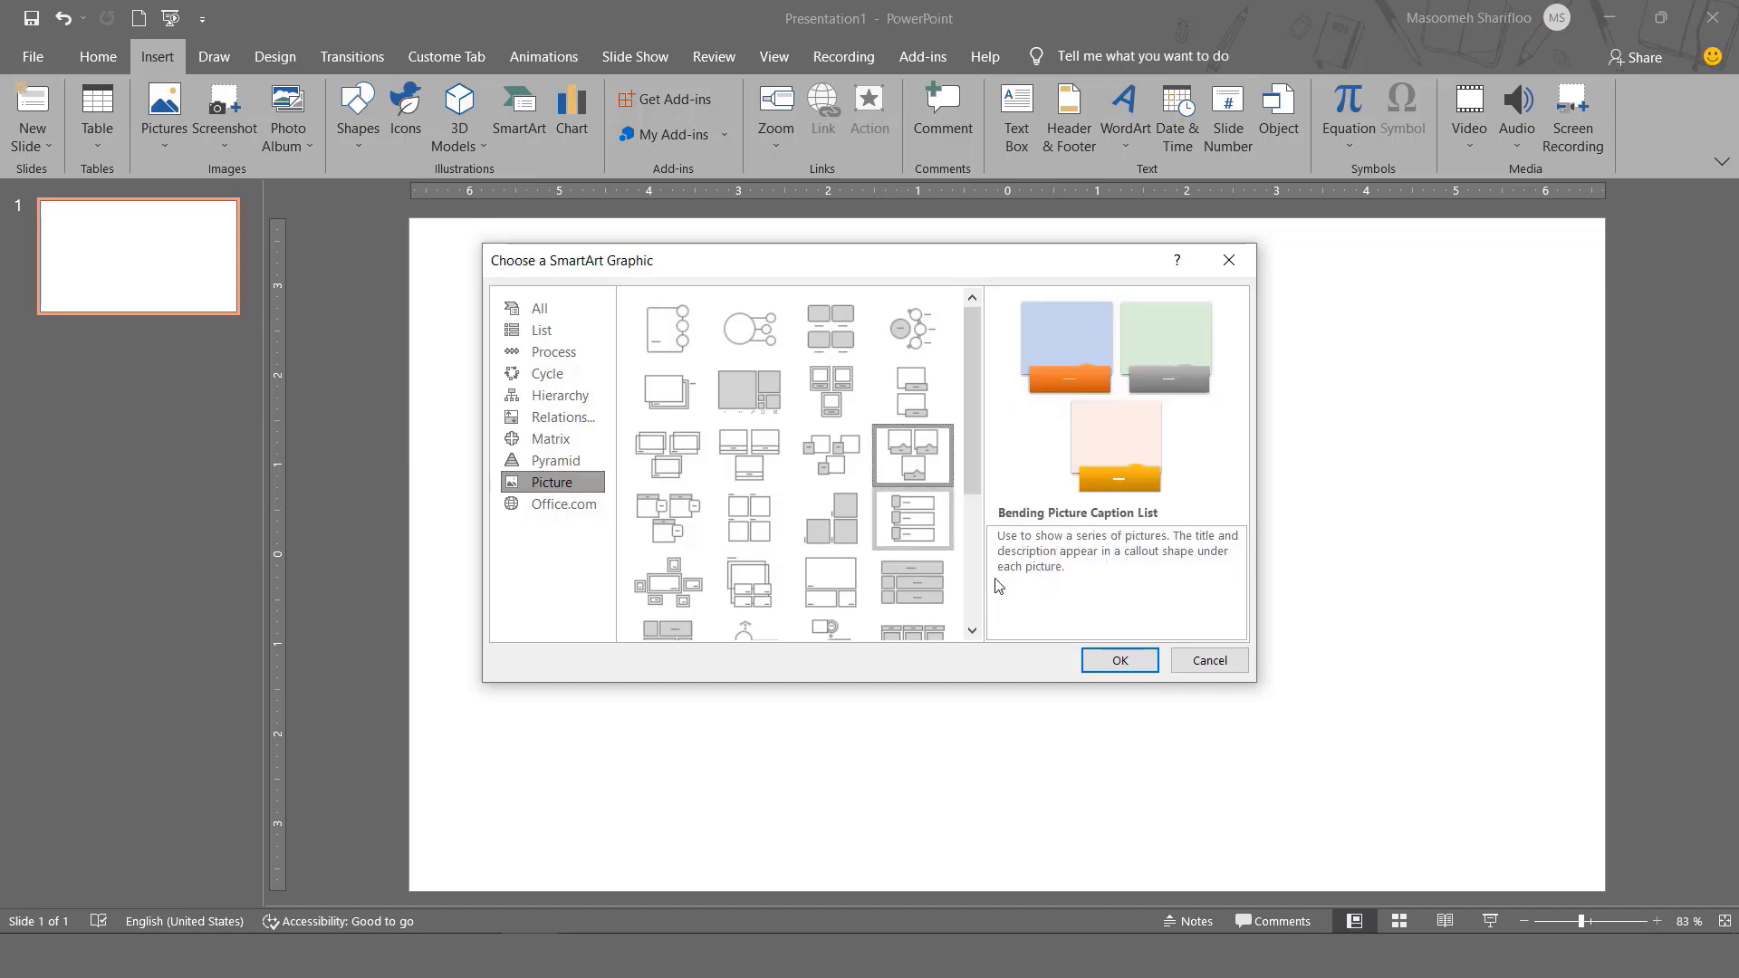
click(1116, 662)
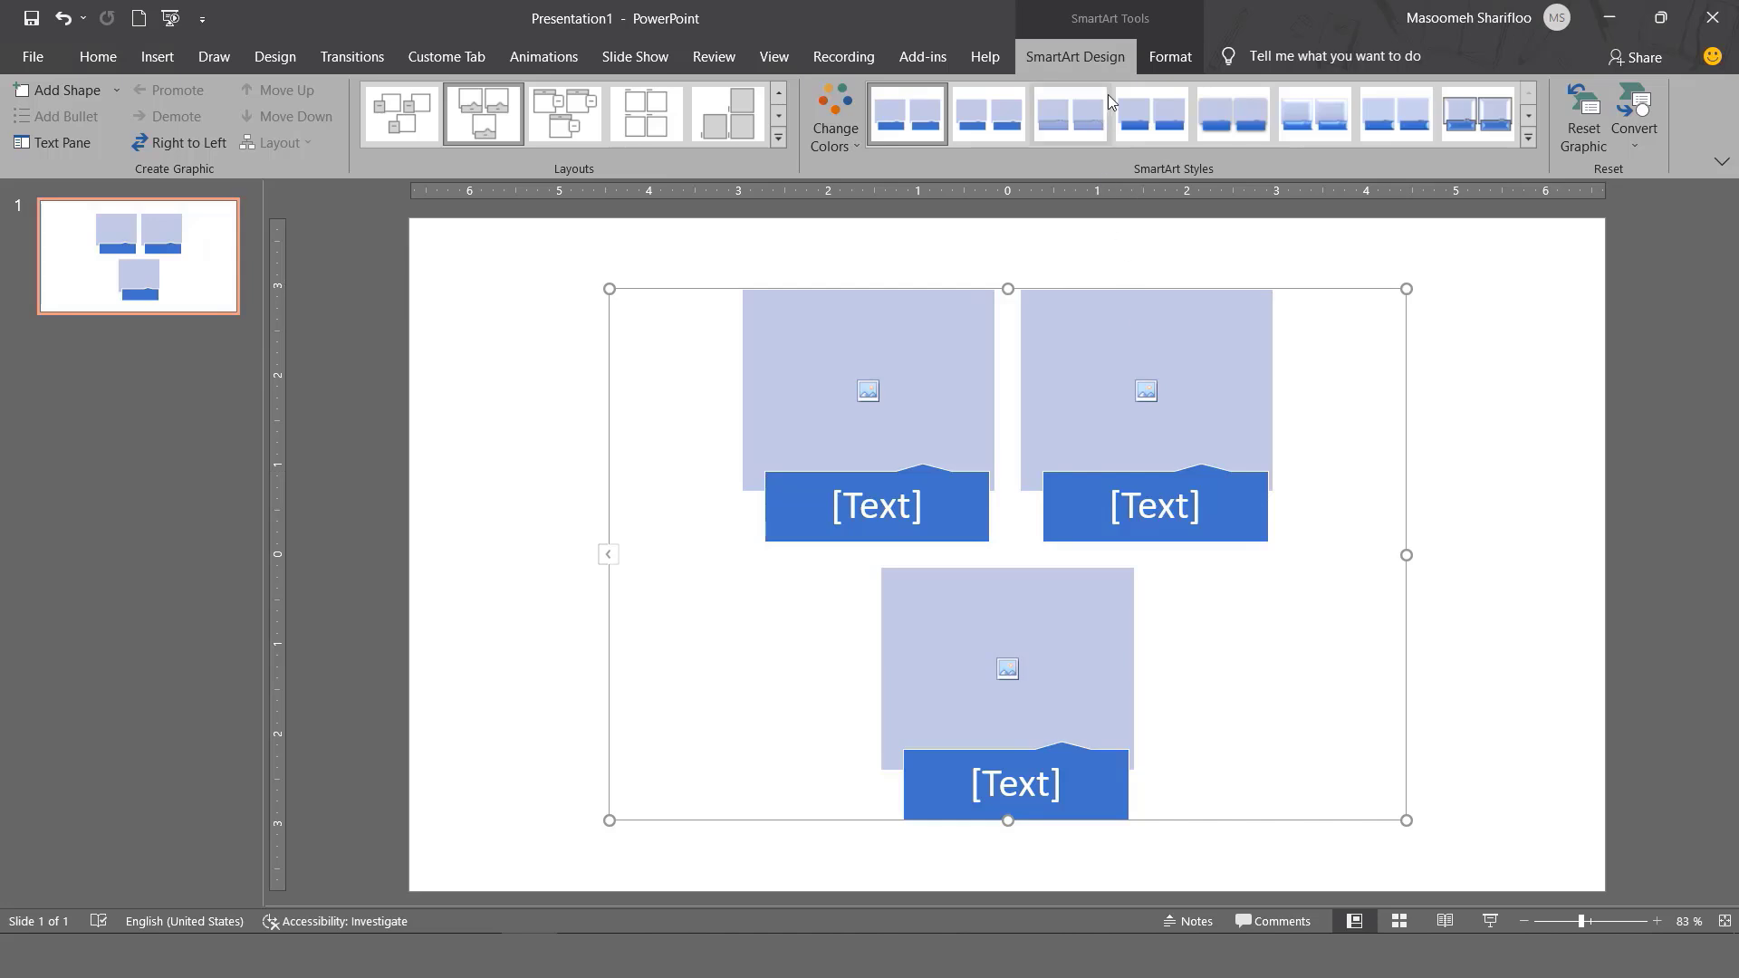
Browse the Change Colors and SmartArt Styles galleries without applying anything, ending on Format.
click(1176, 60)
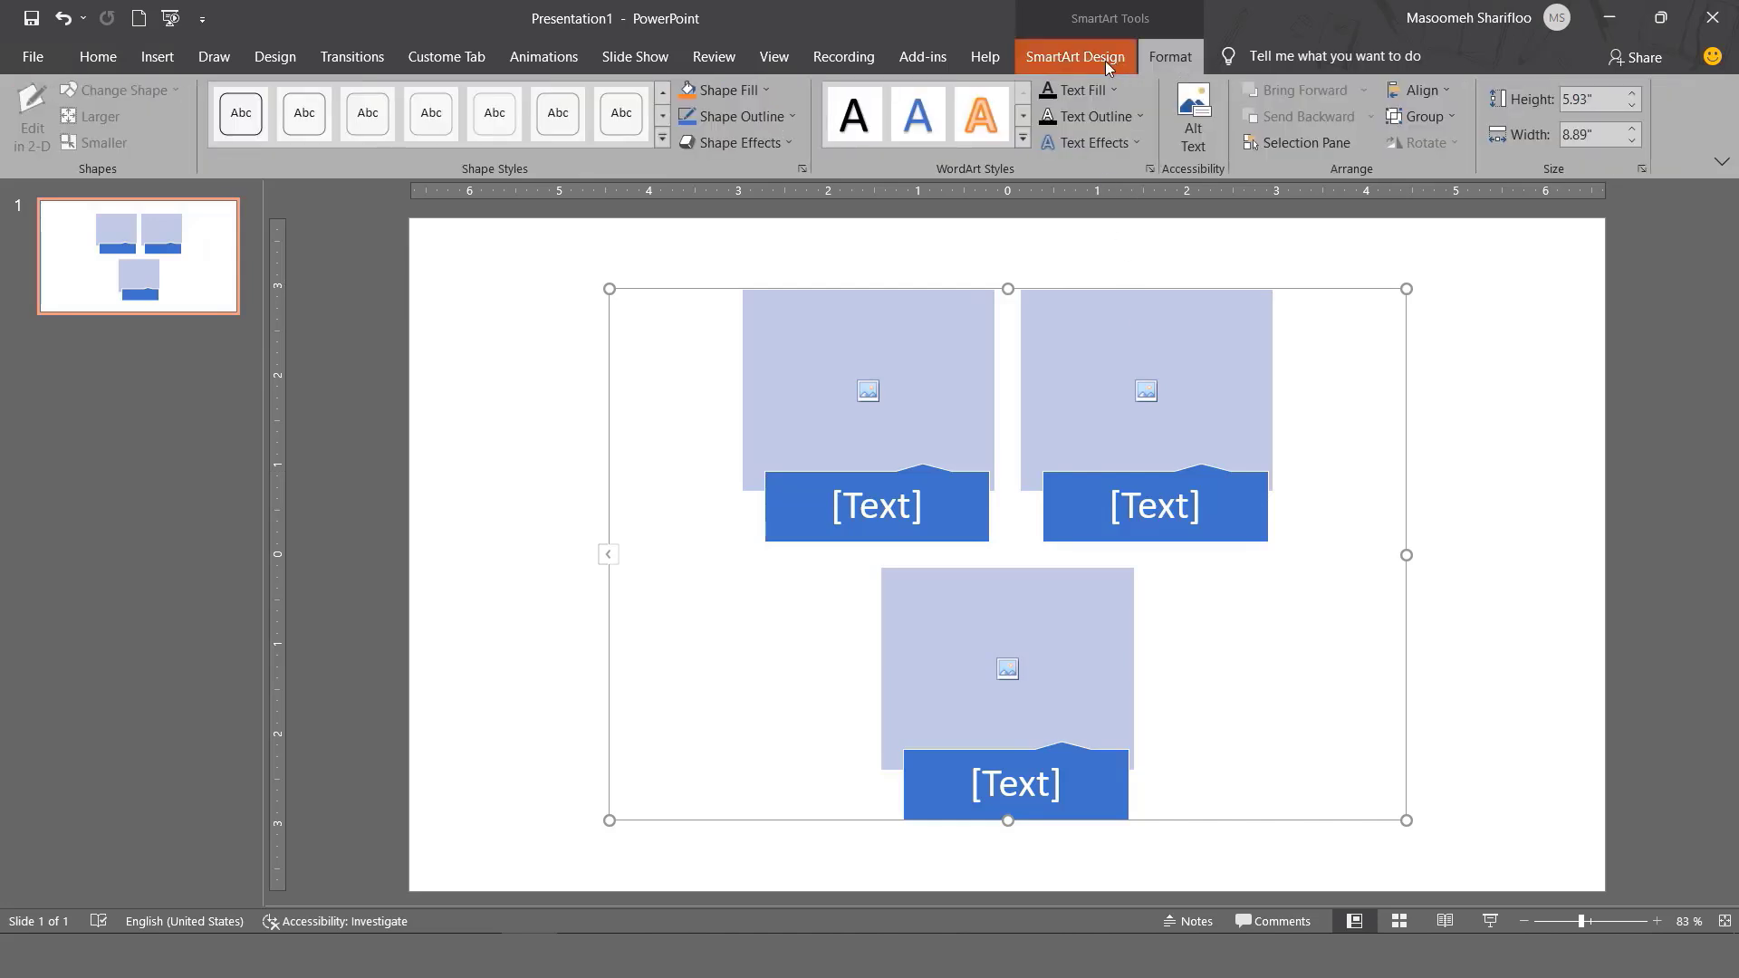
click(1105, 62)
click(1159, 52)
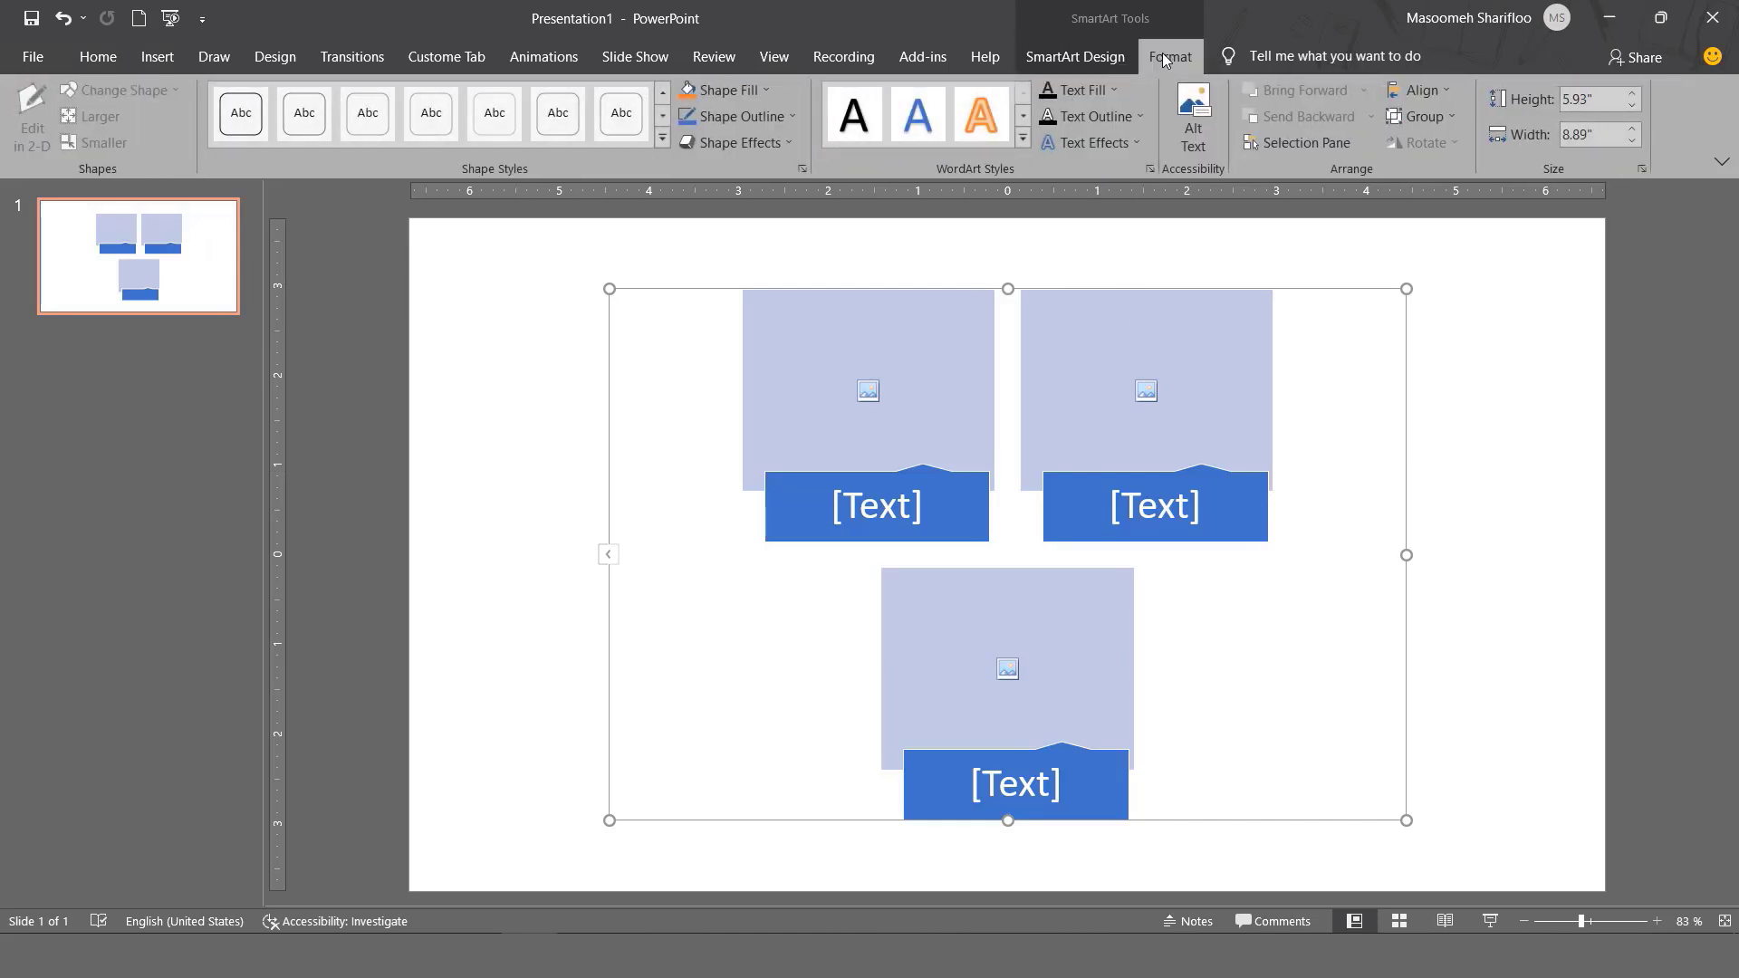
click(1091, 62)
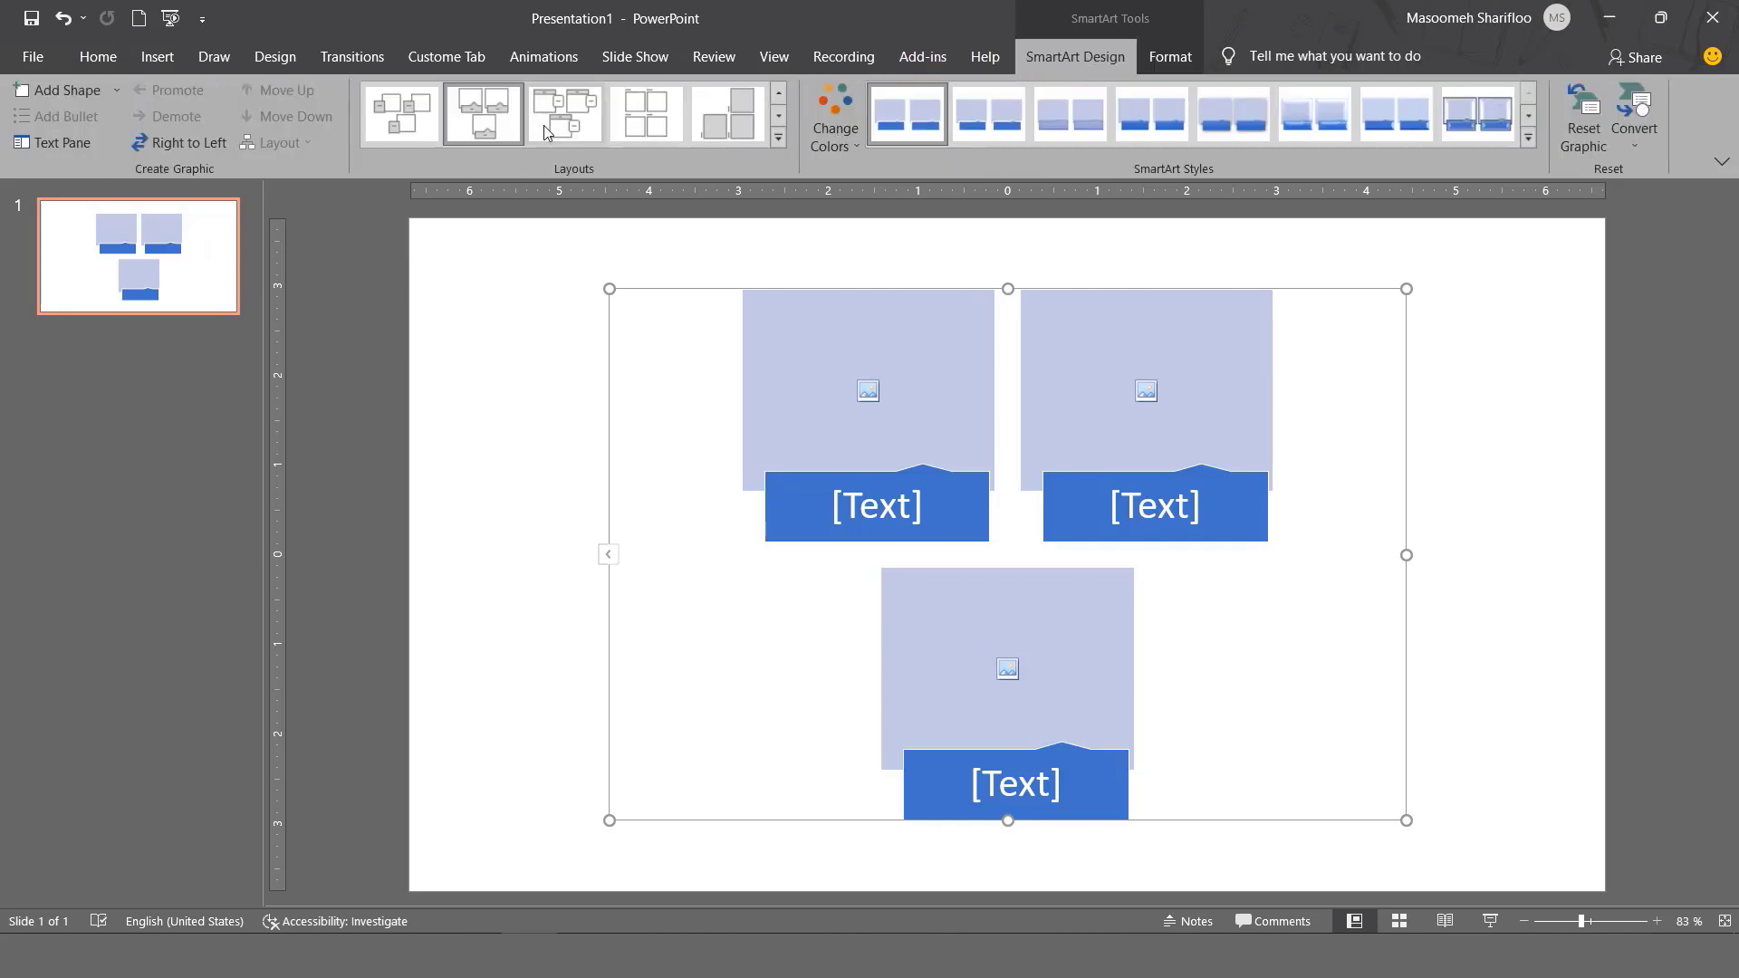
click(851, 143)
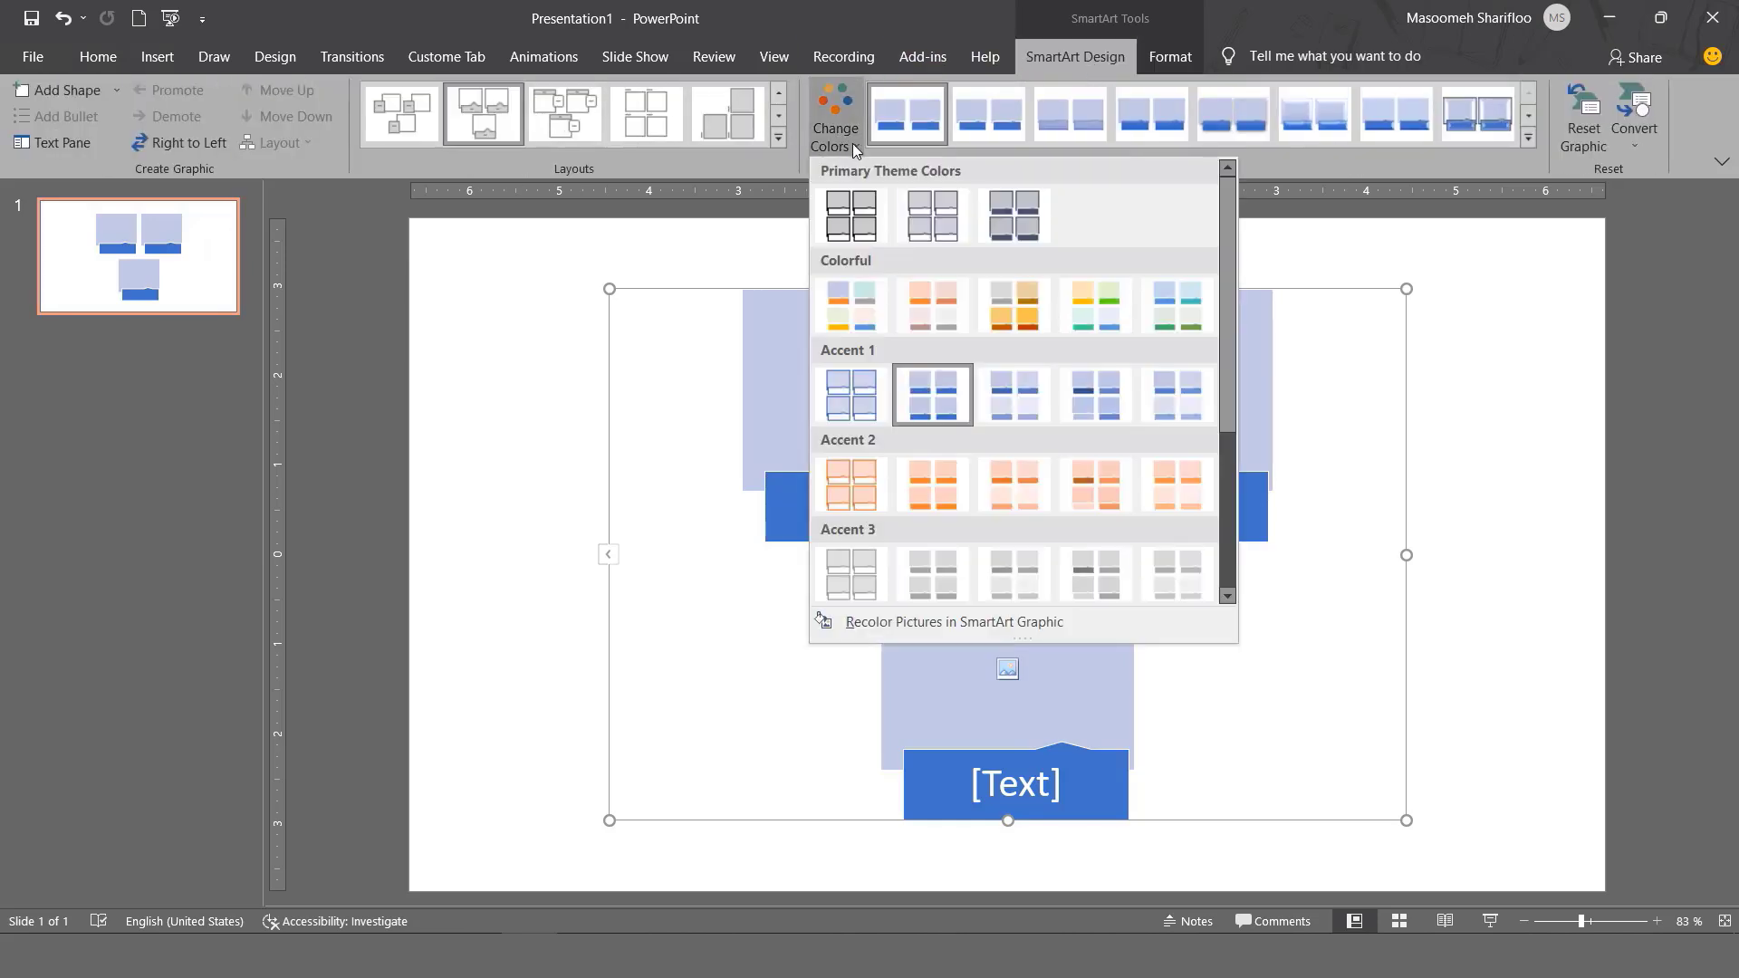
click(851, 143)
click(1529, 139)
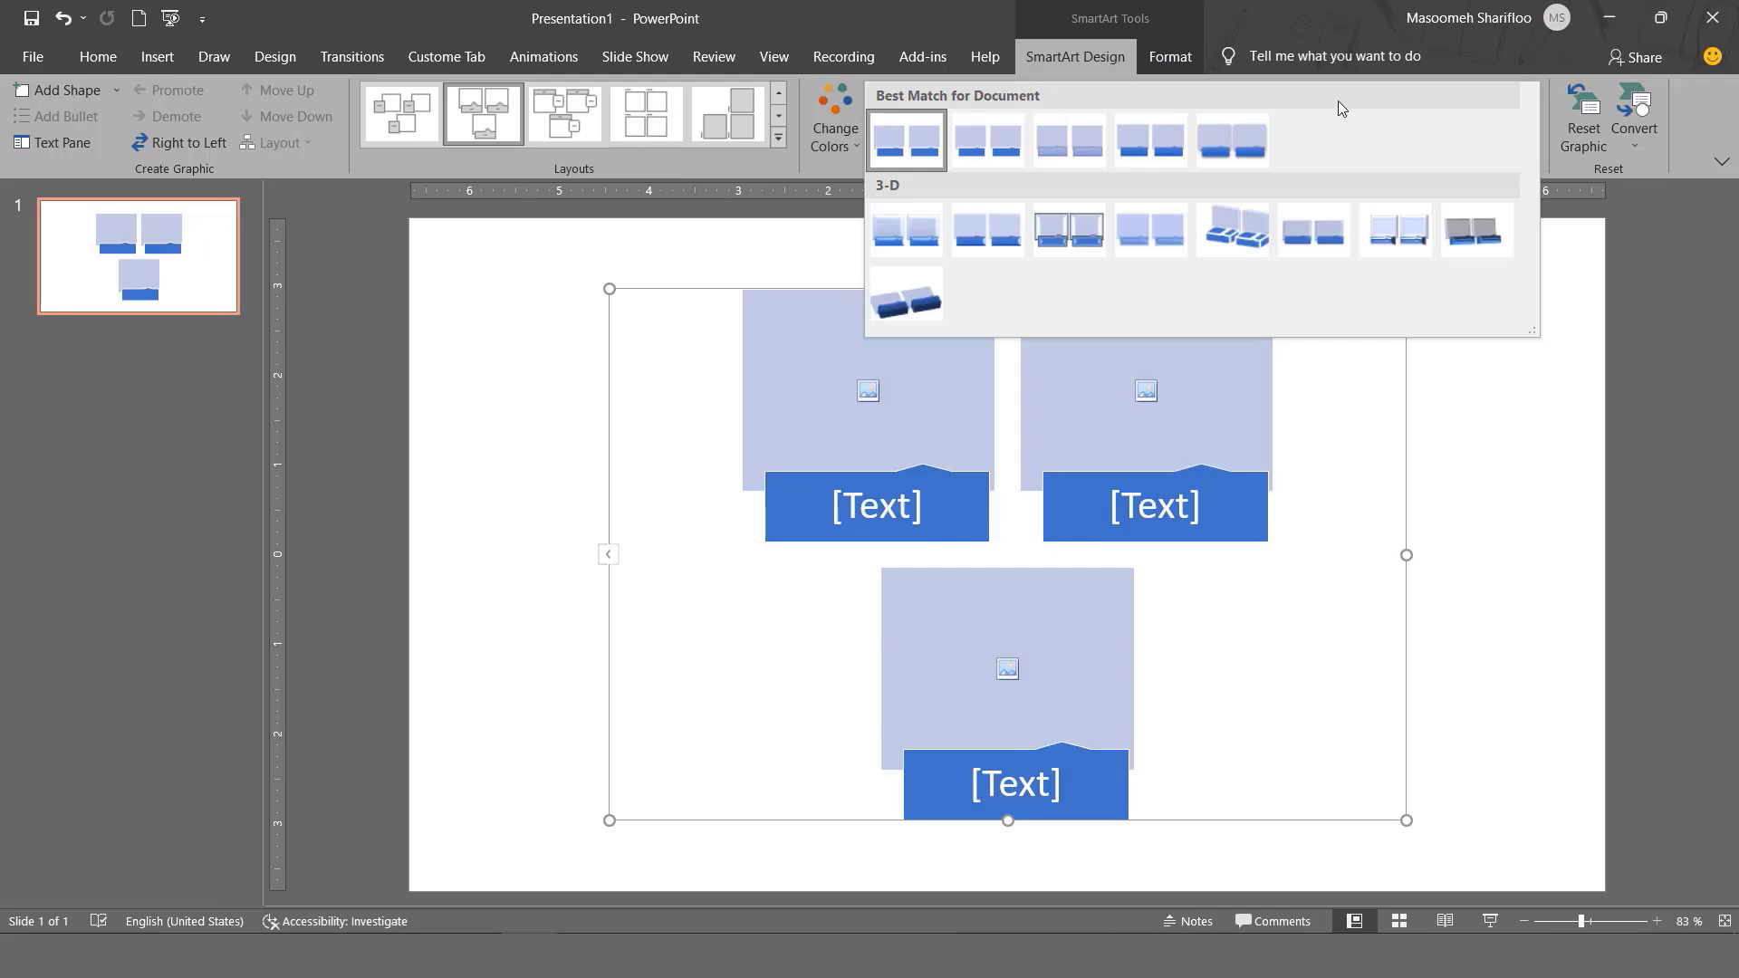
click(1179, 66)
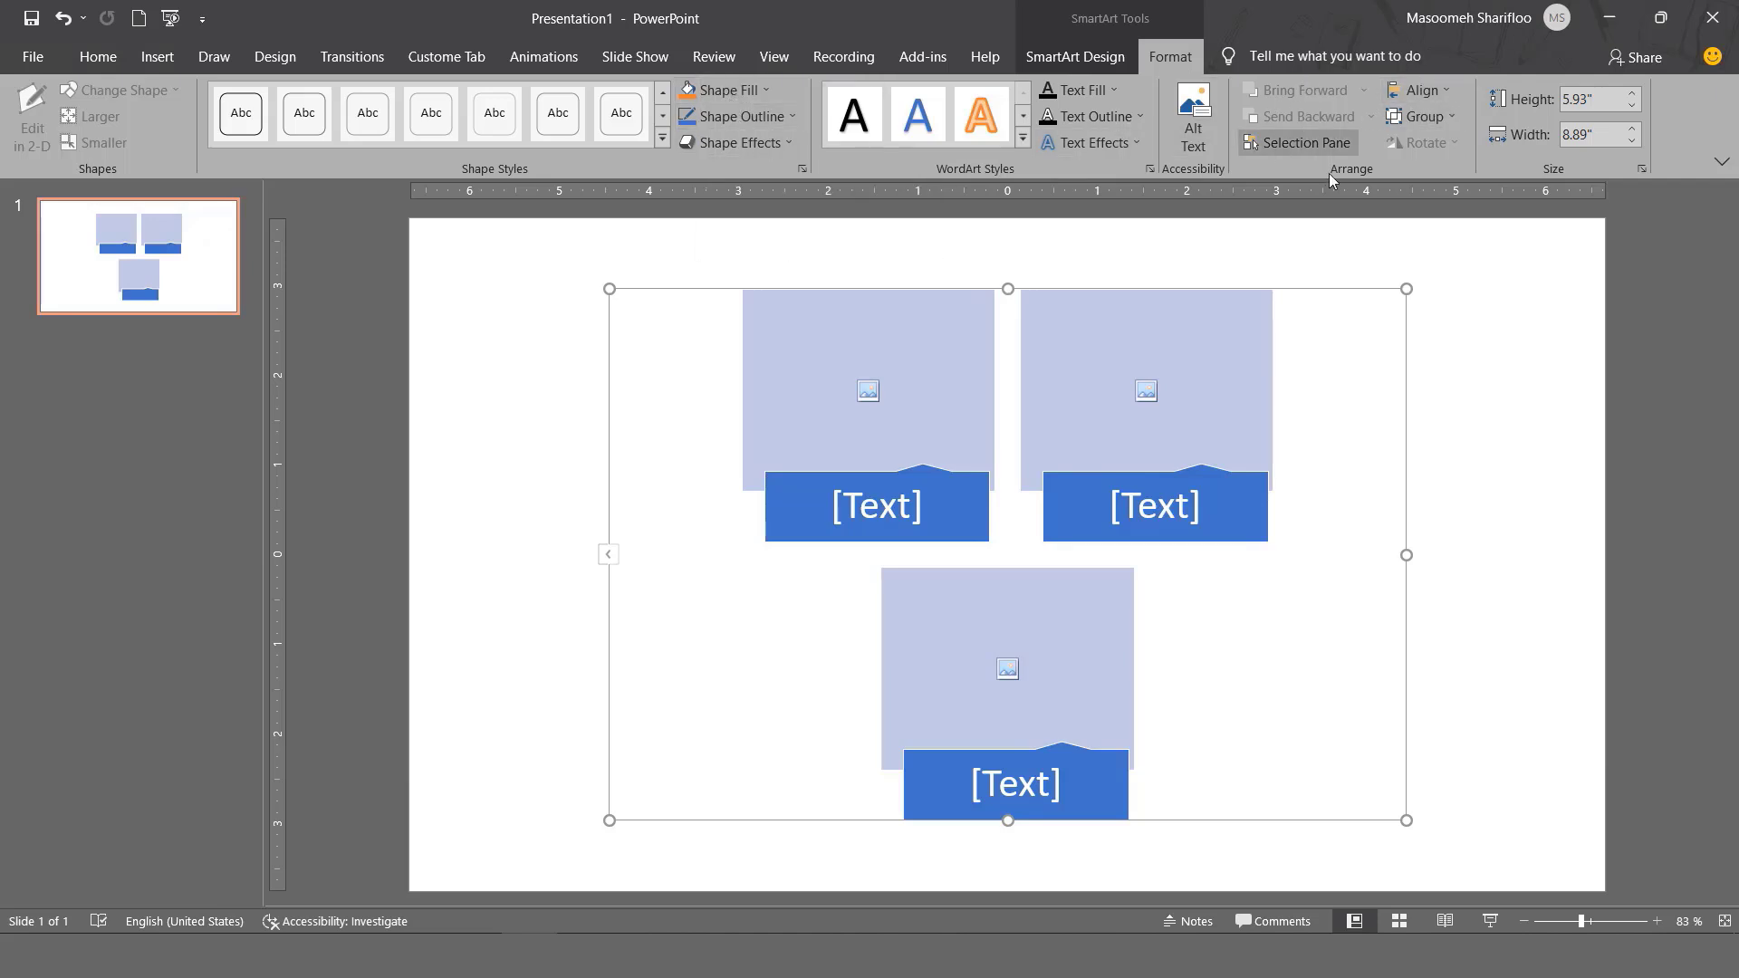
Check the Align options, then select the upper-right picture placeholder.
click(1438, 90)
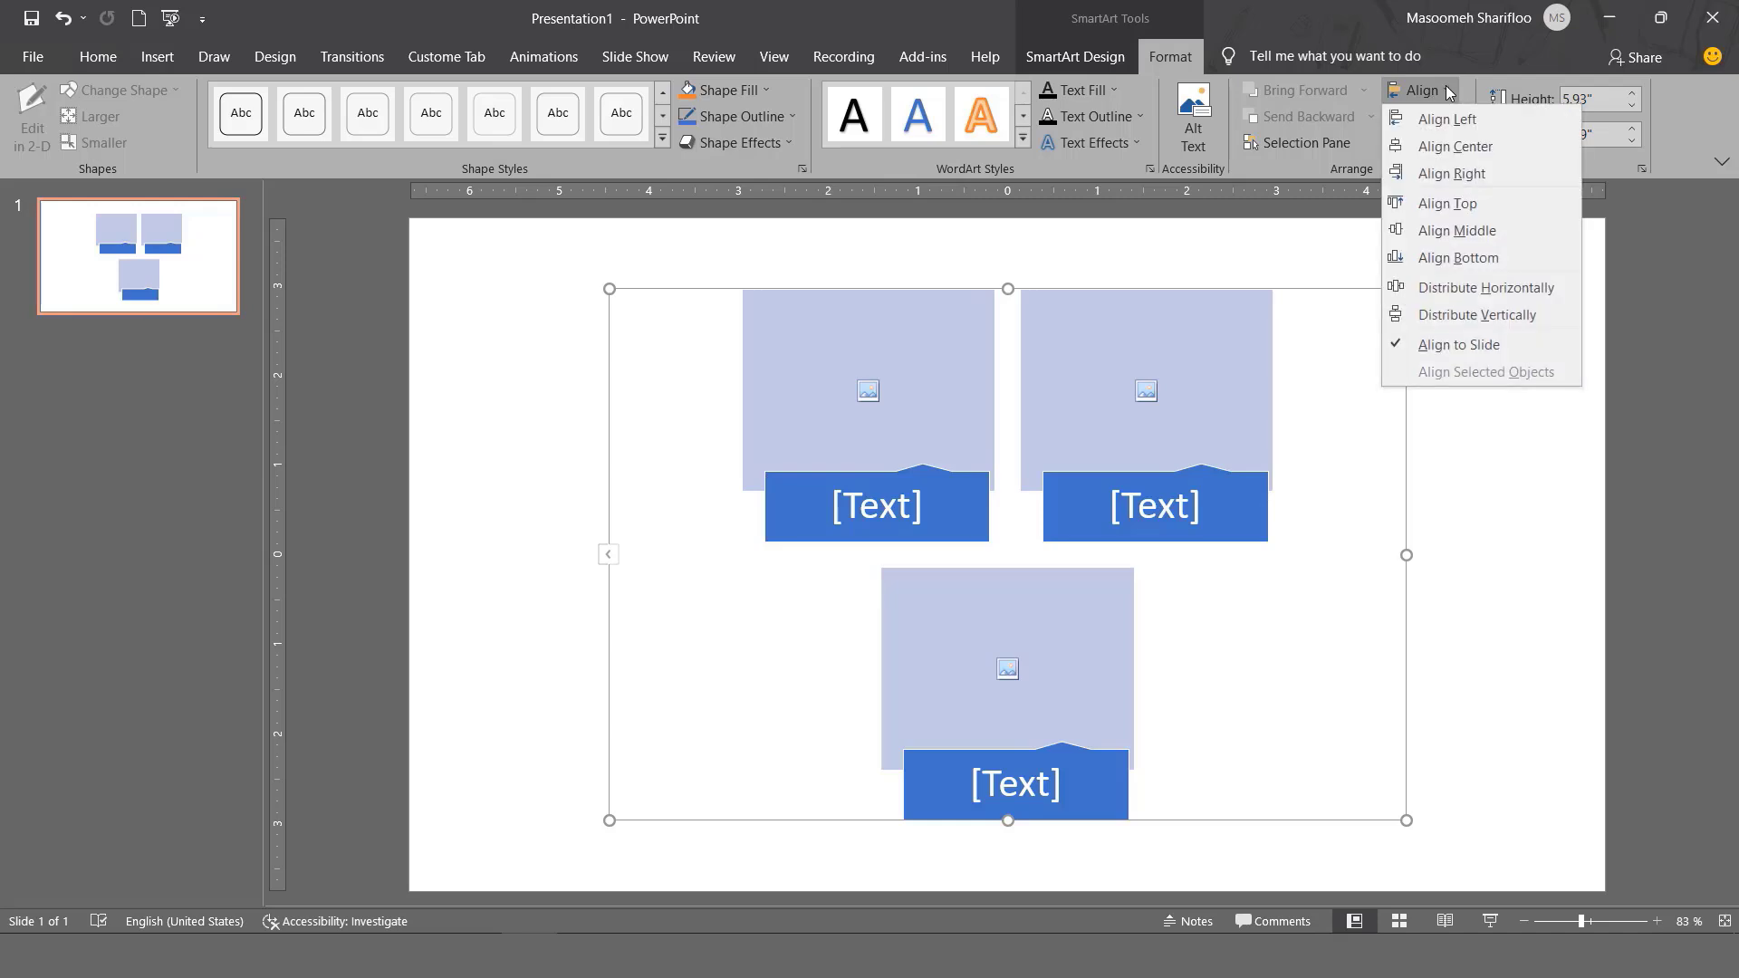
click(1449, 87)
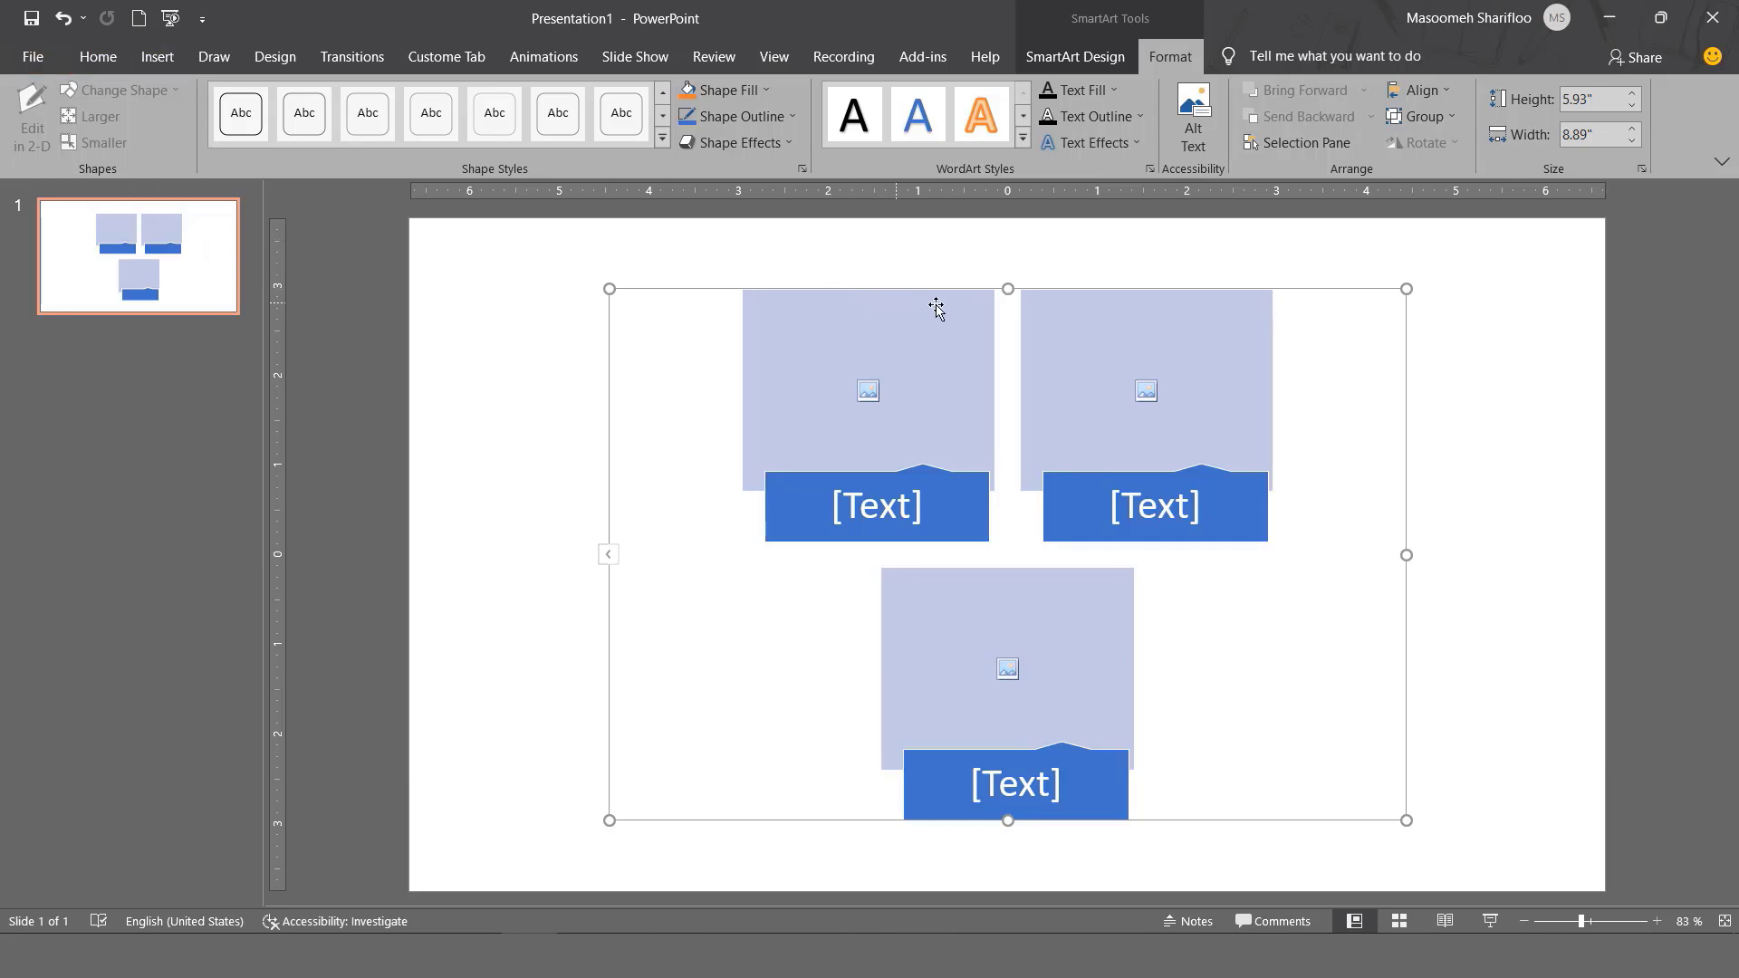
click(1075, 312)
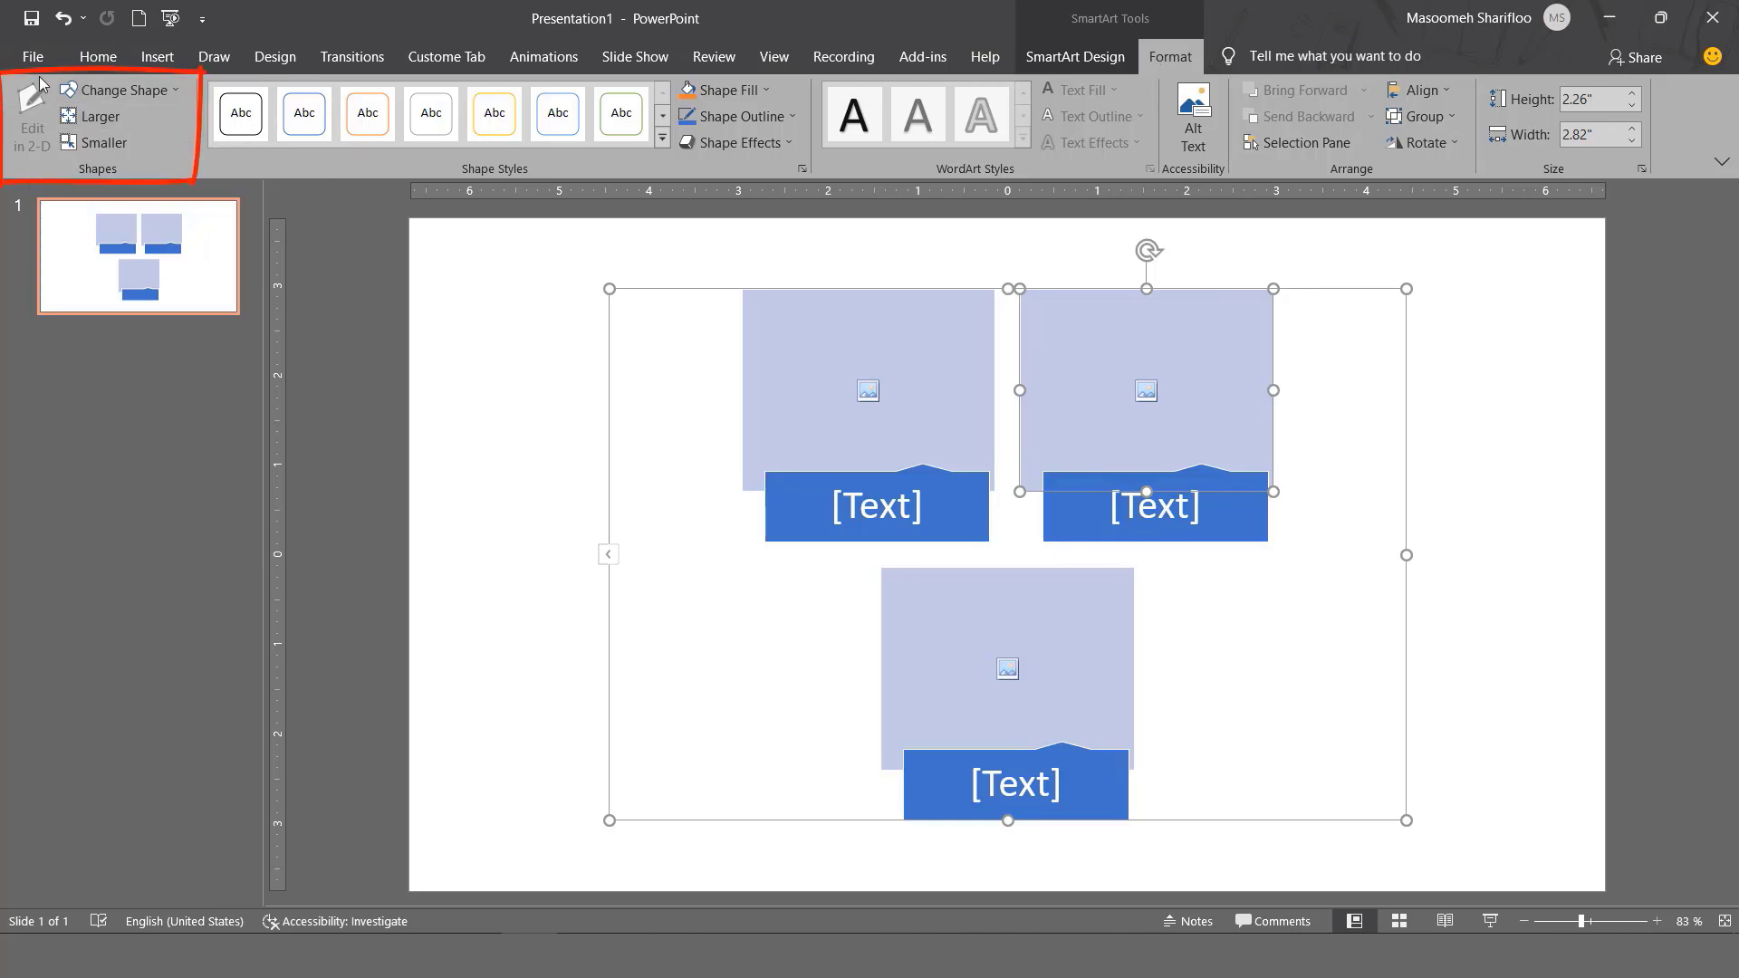
Change the placeholder shape through trapezoid, plus and chord, settling on Right Triangle.
click(169, 91)
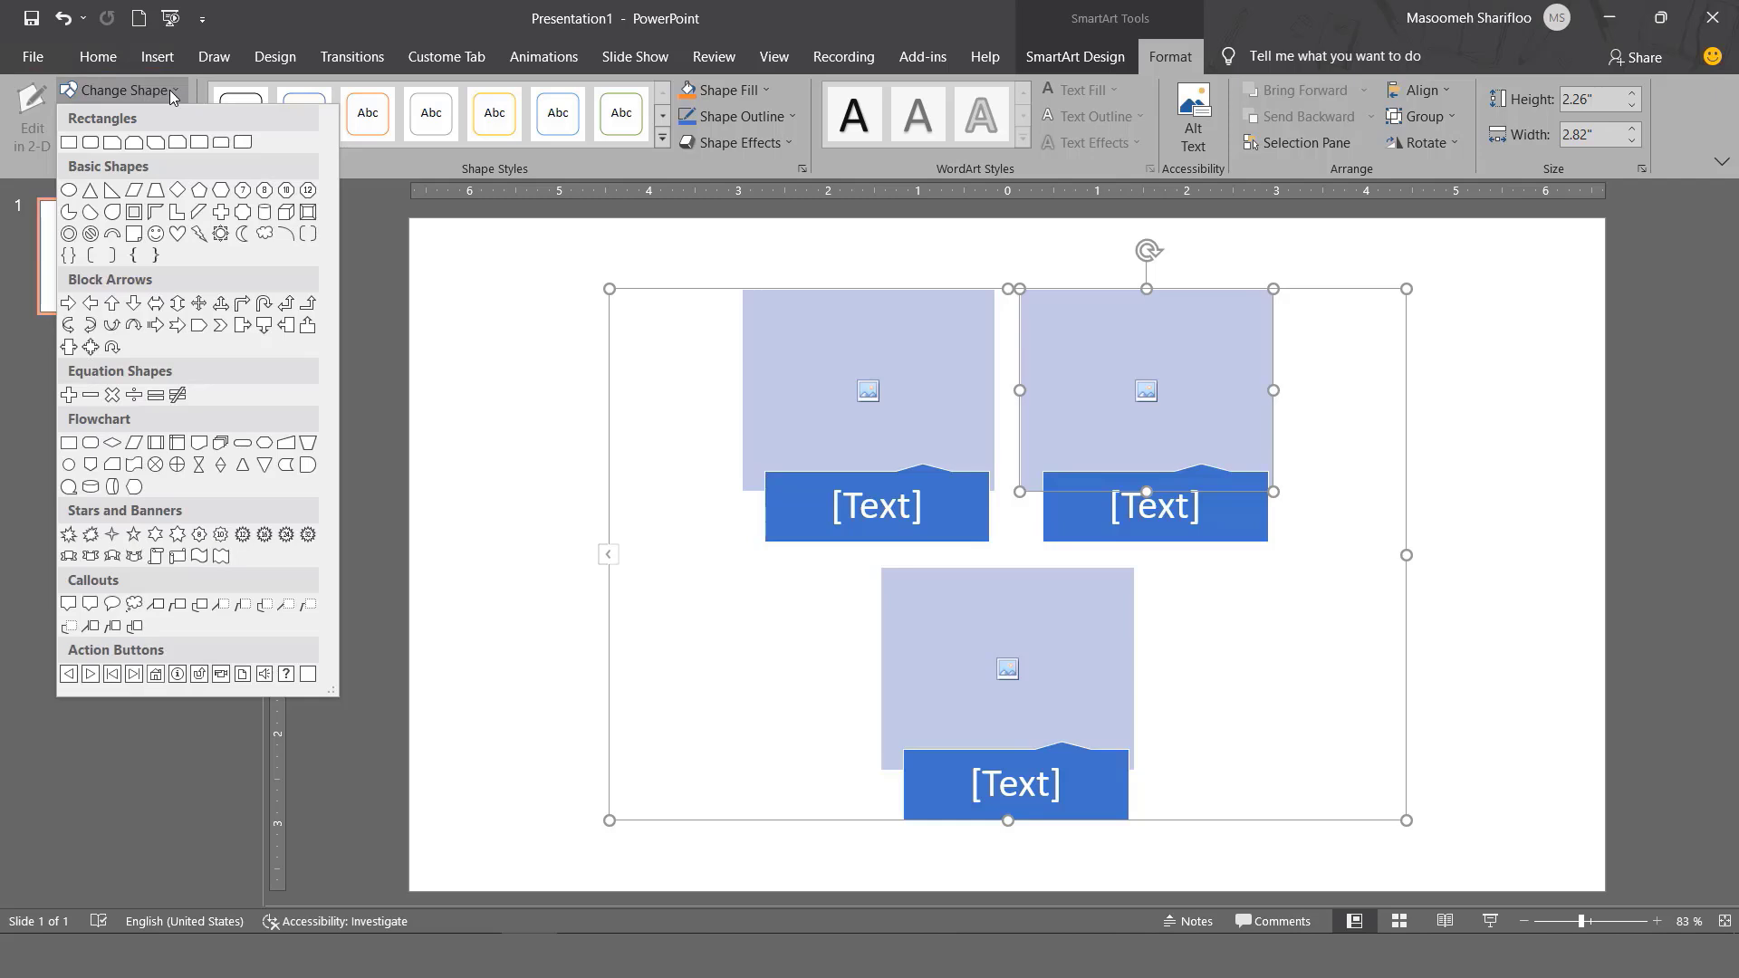
click(155, 189)
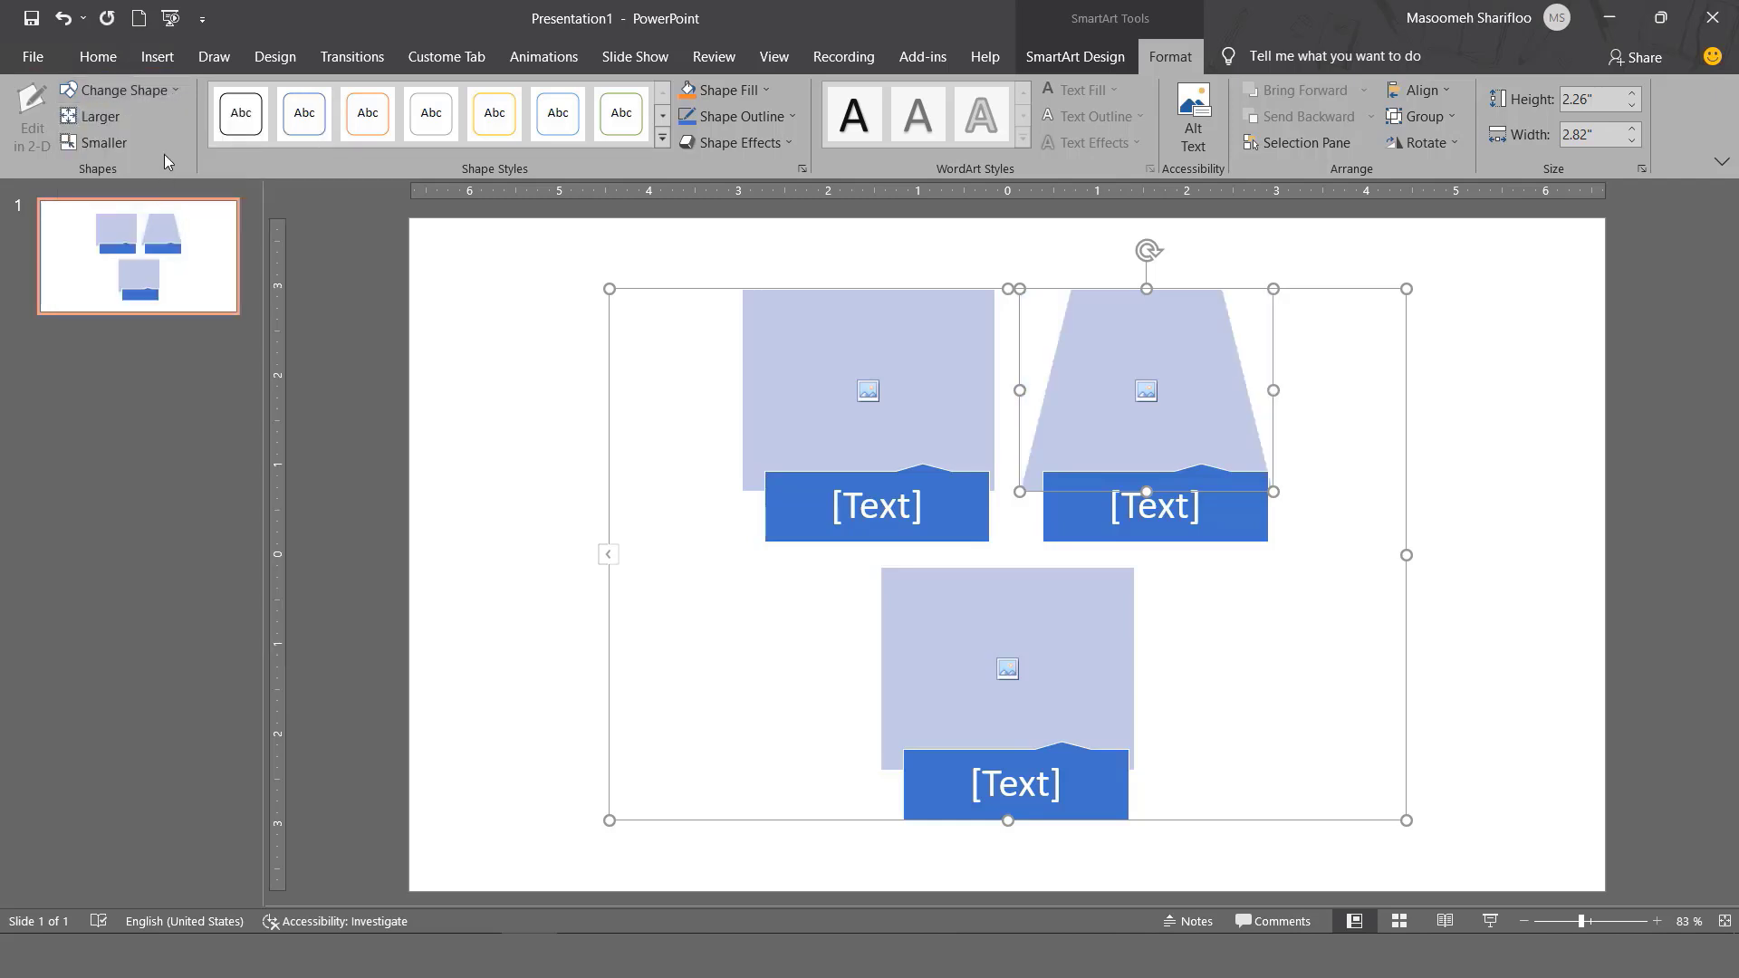
click(172, 90)
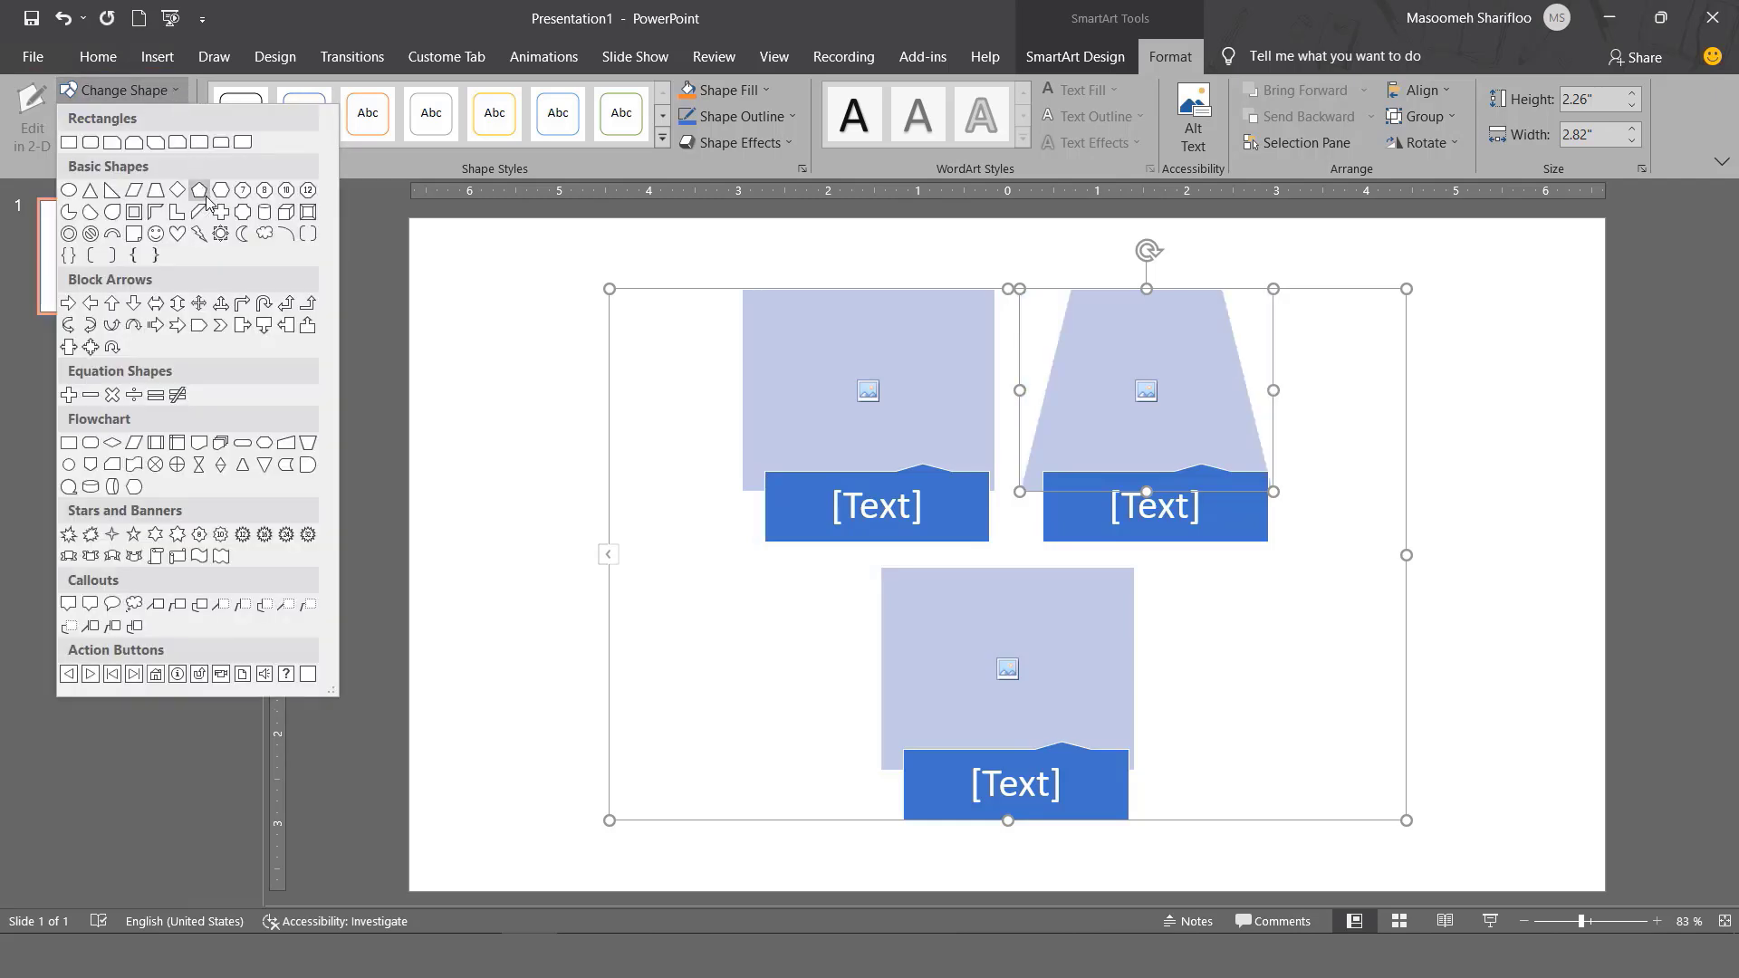
click(220, 211)
click(174, 94)
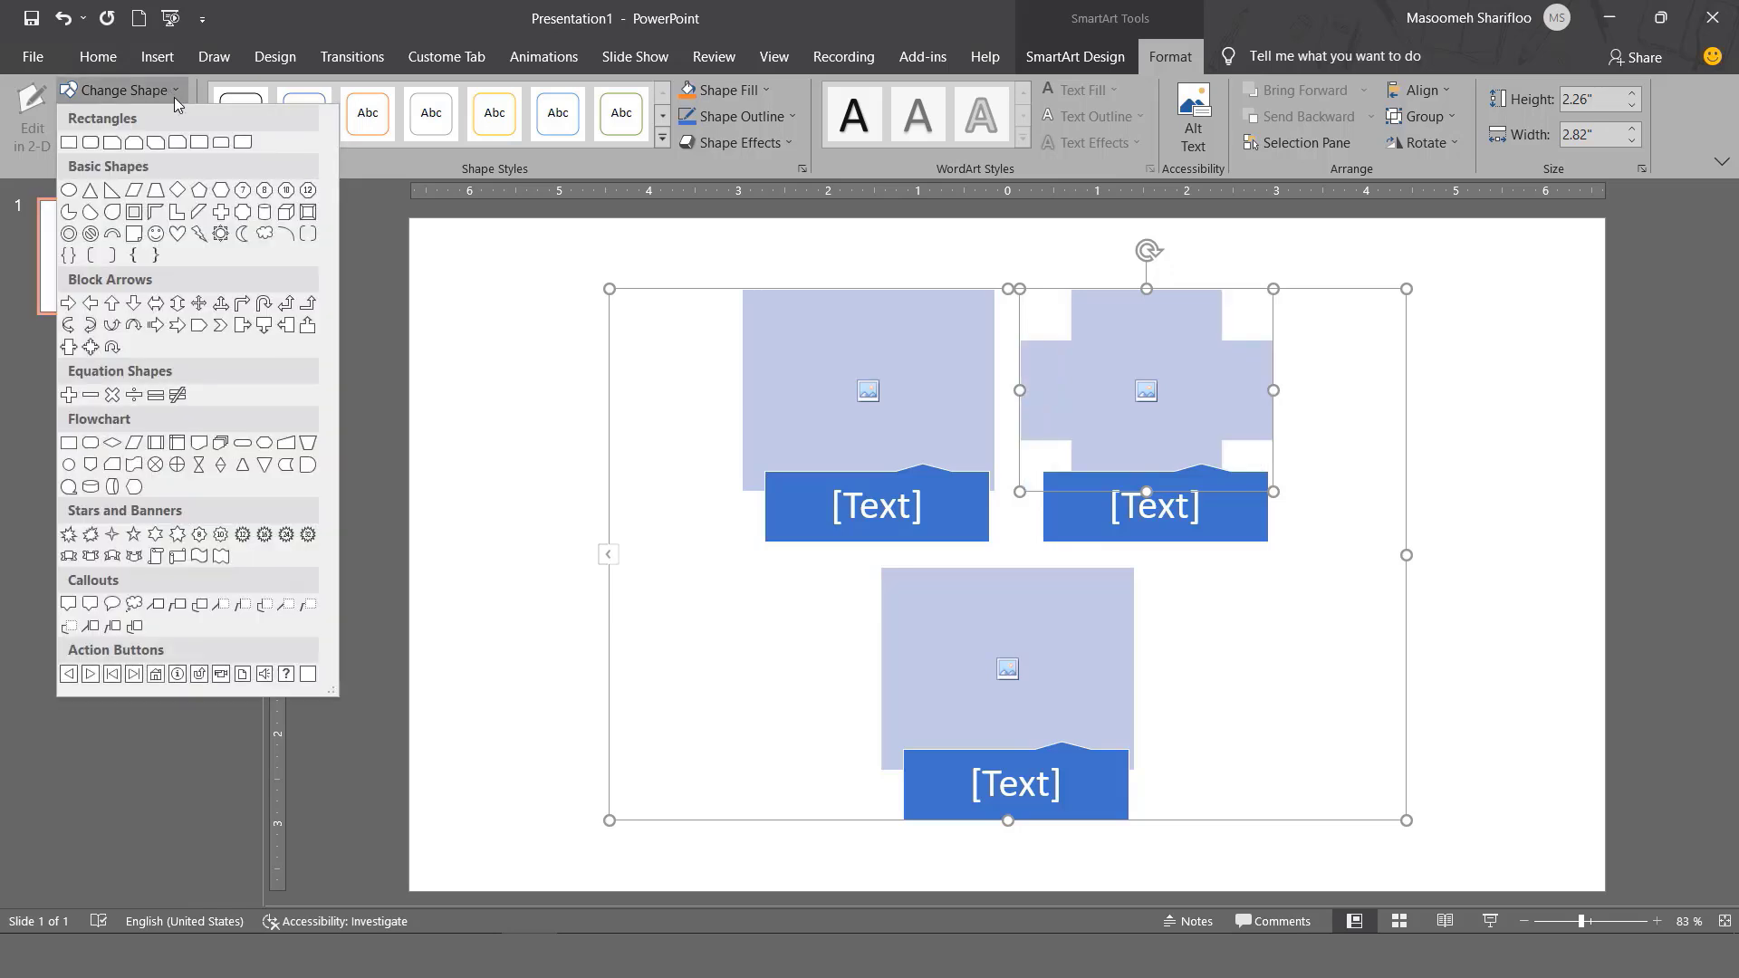
click(90, 213)
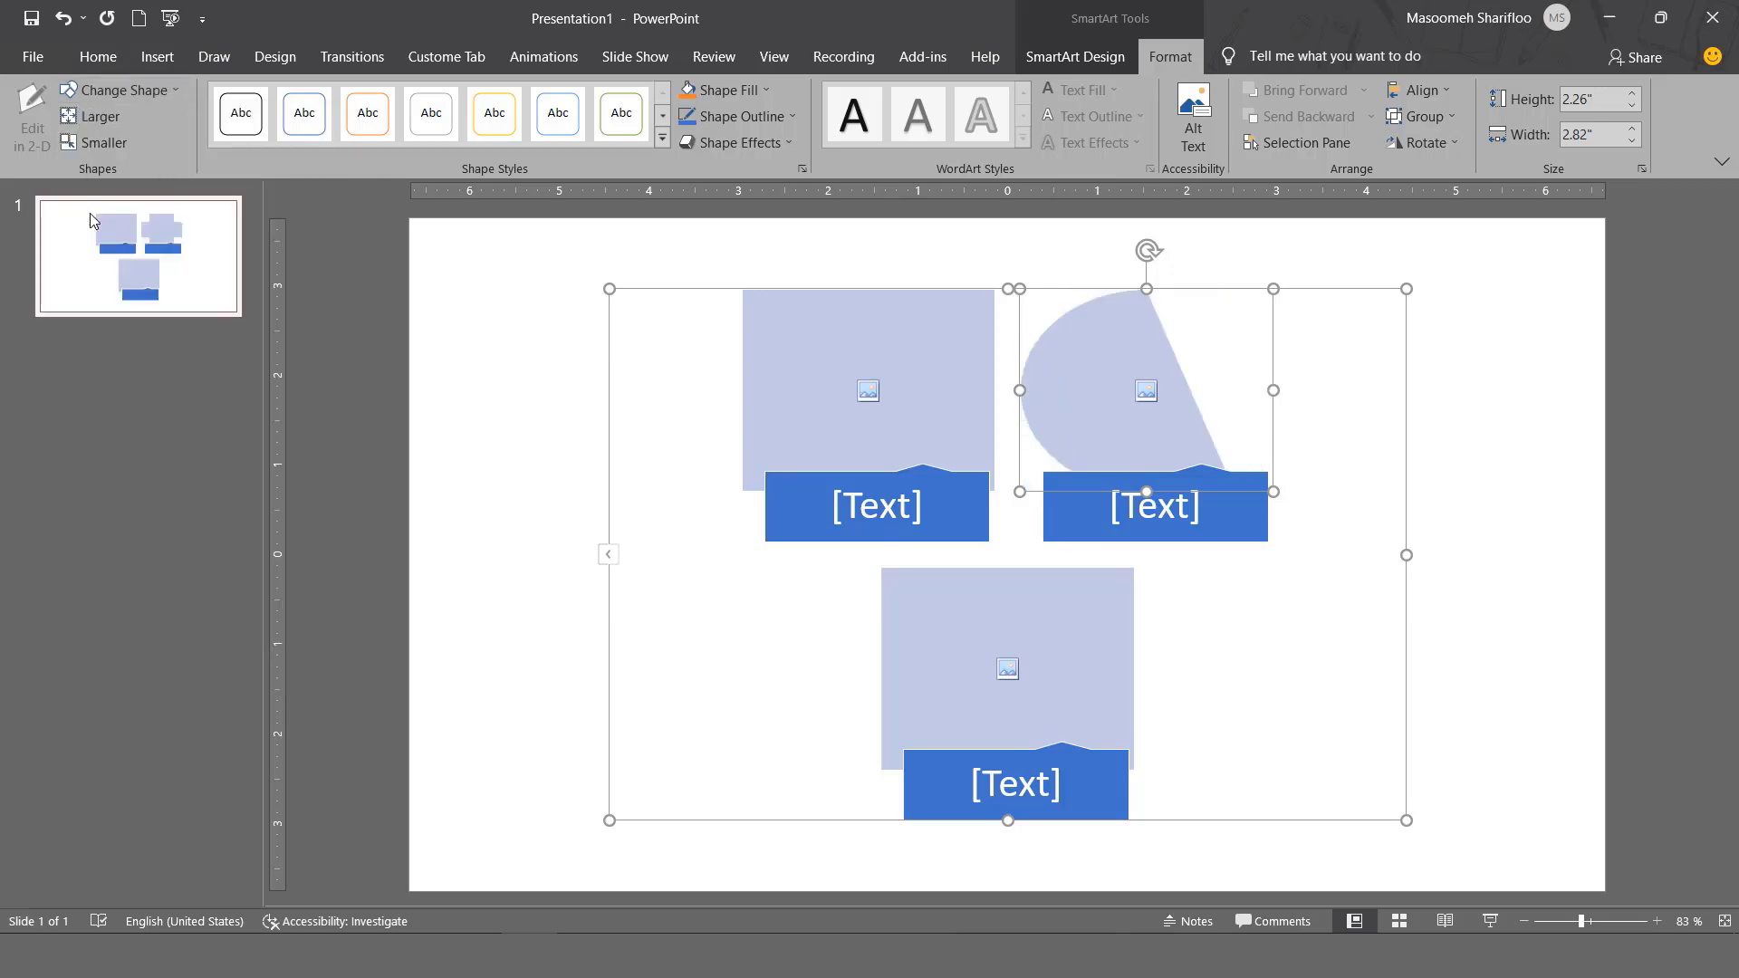
click(152, 89)
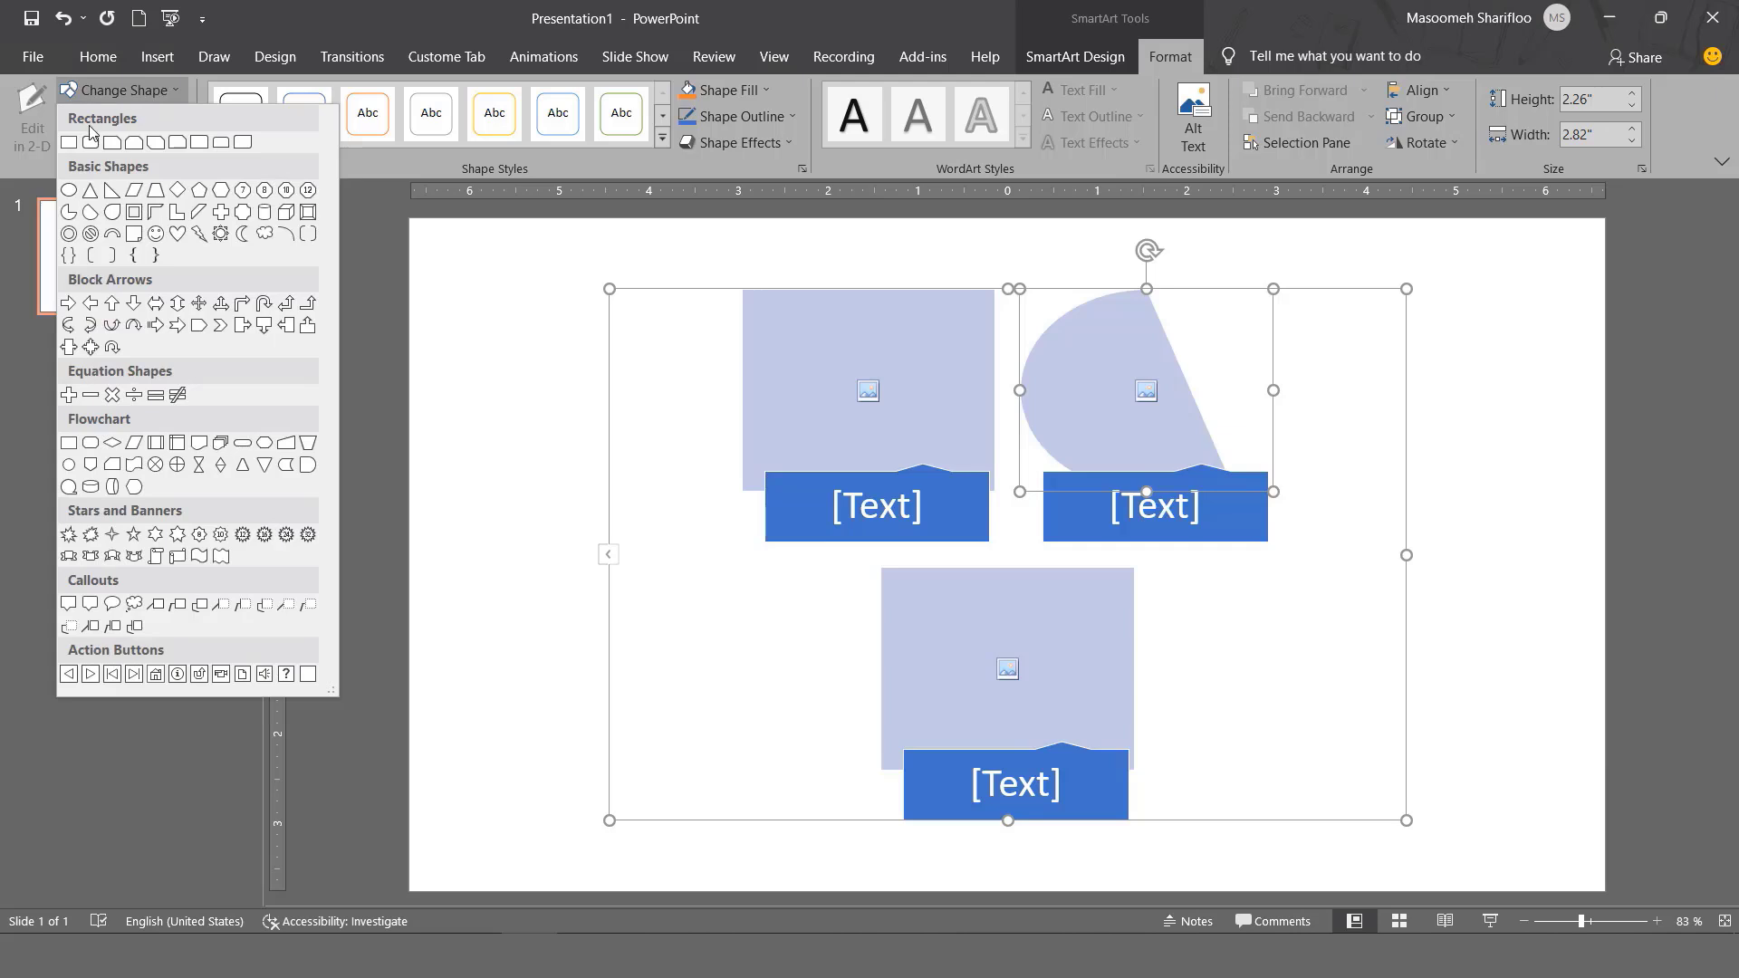
click(112, 190)
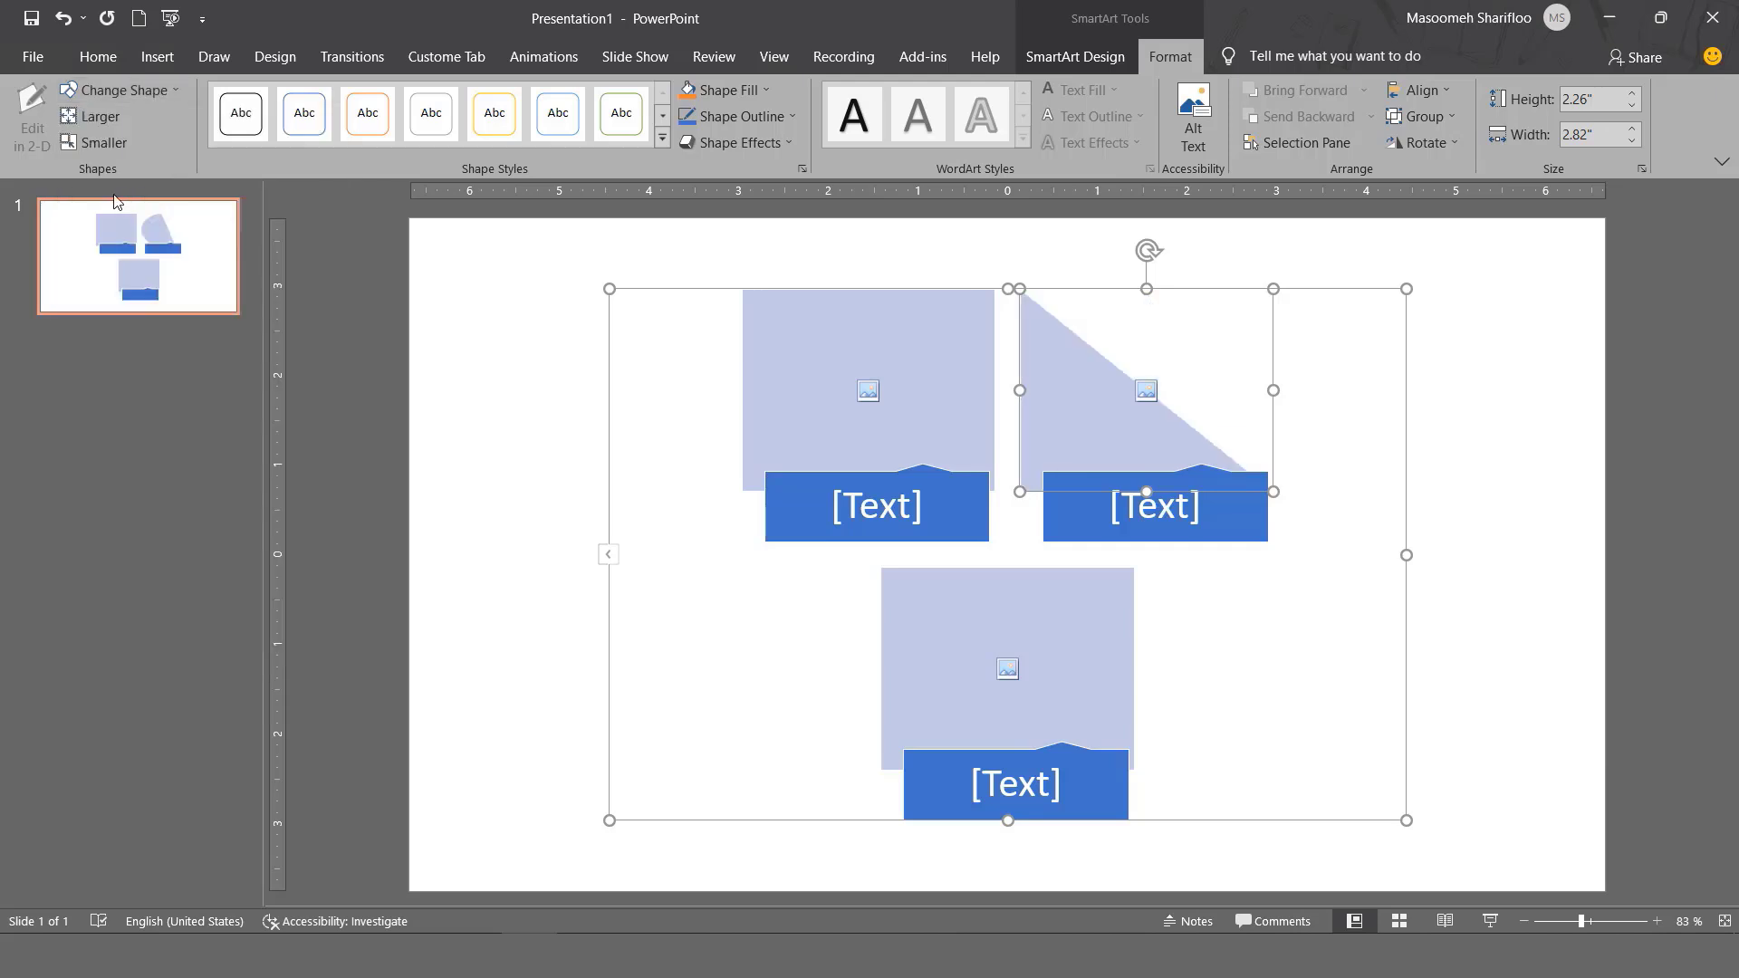
Enlarge the triangle three steps, then shrink it four steps to 2.06" × 2.58".
click(107, 117)
click(106, 118)
click(106, 118)
click(107, 118)
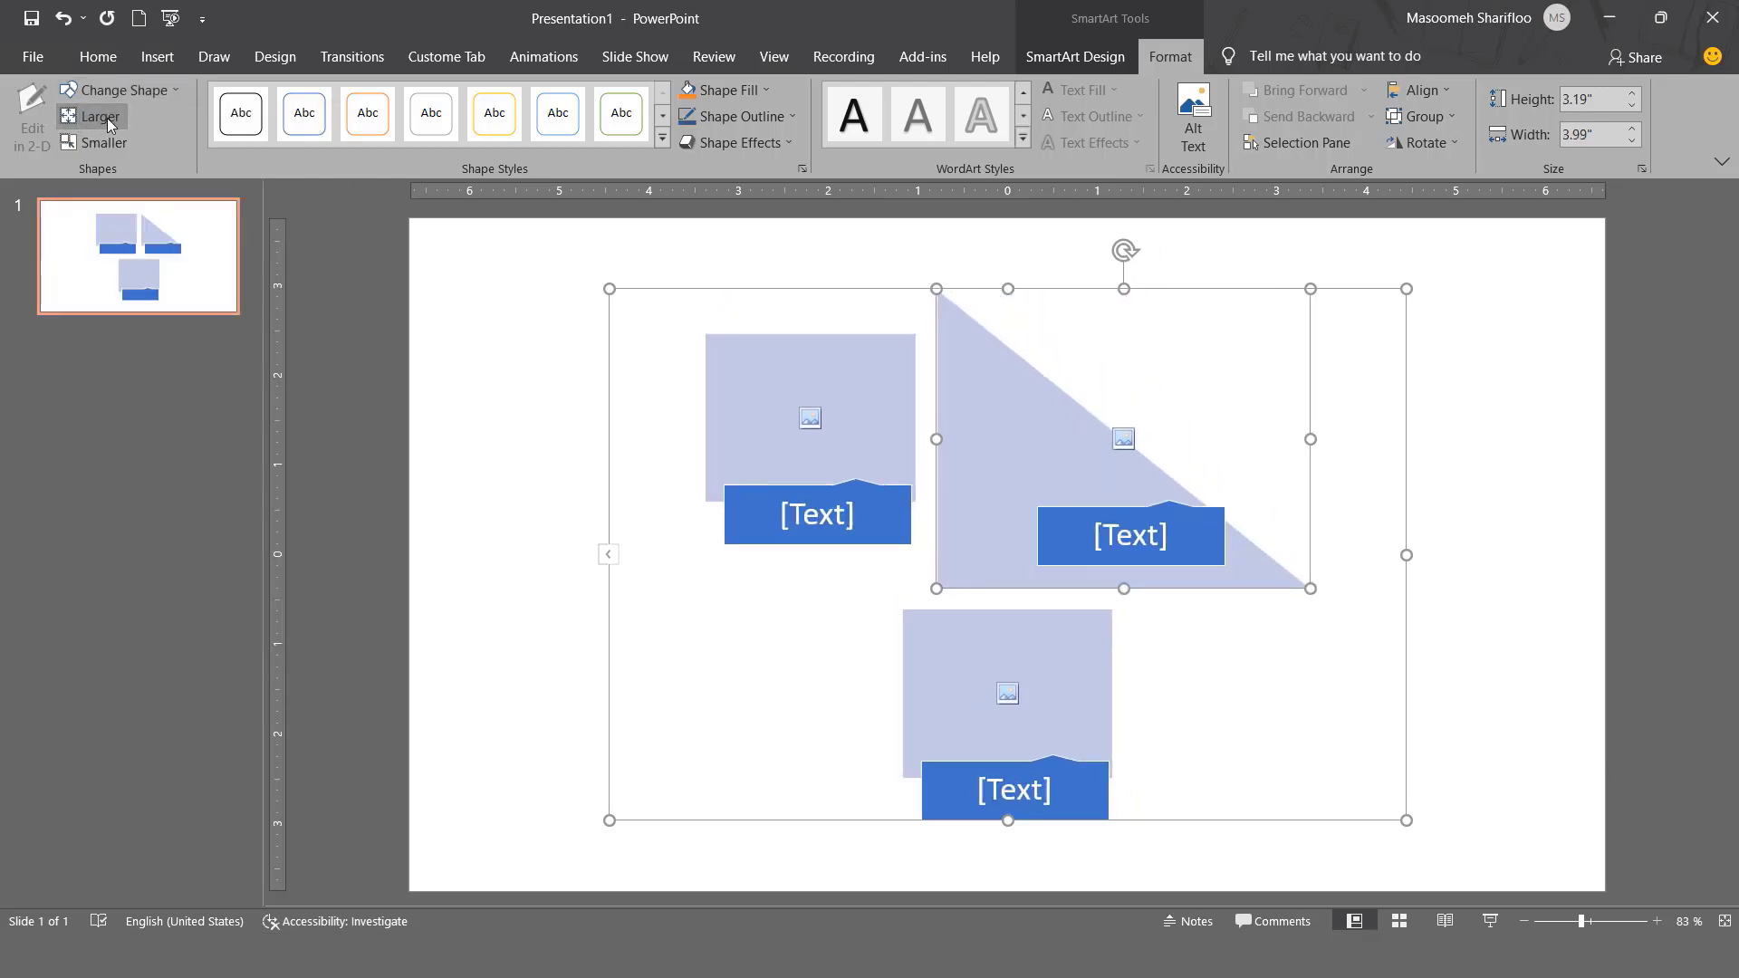
click(99, 142)
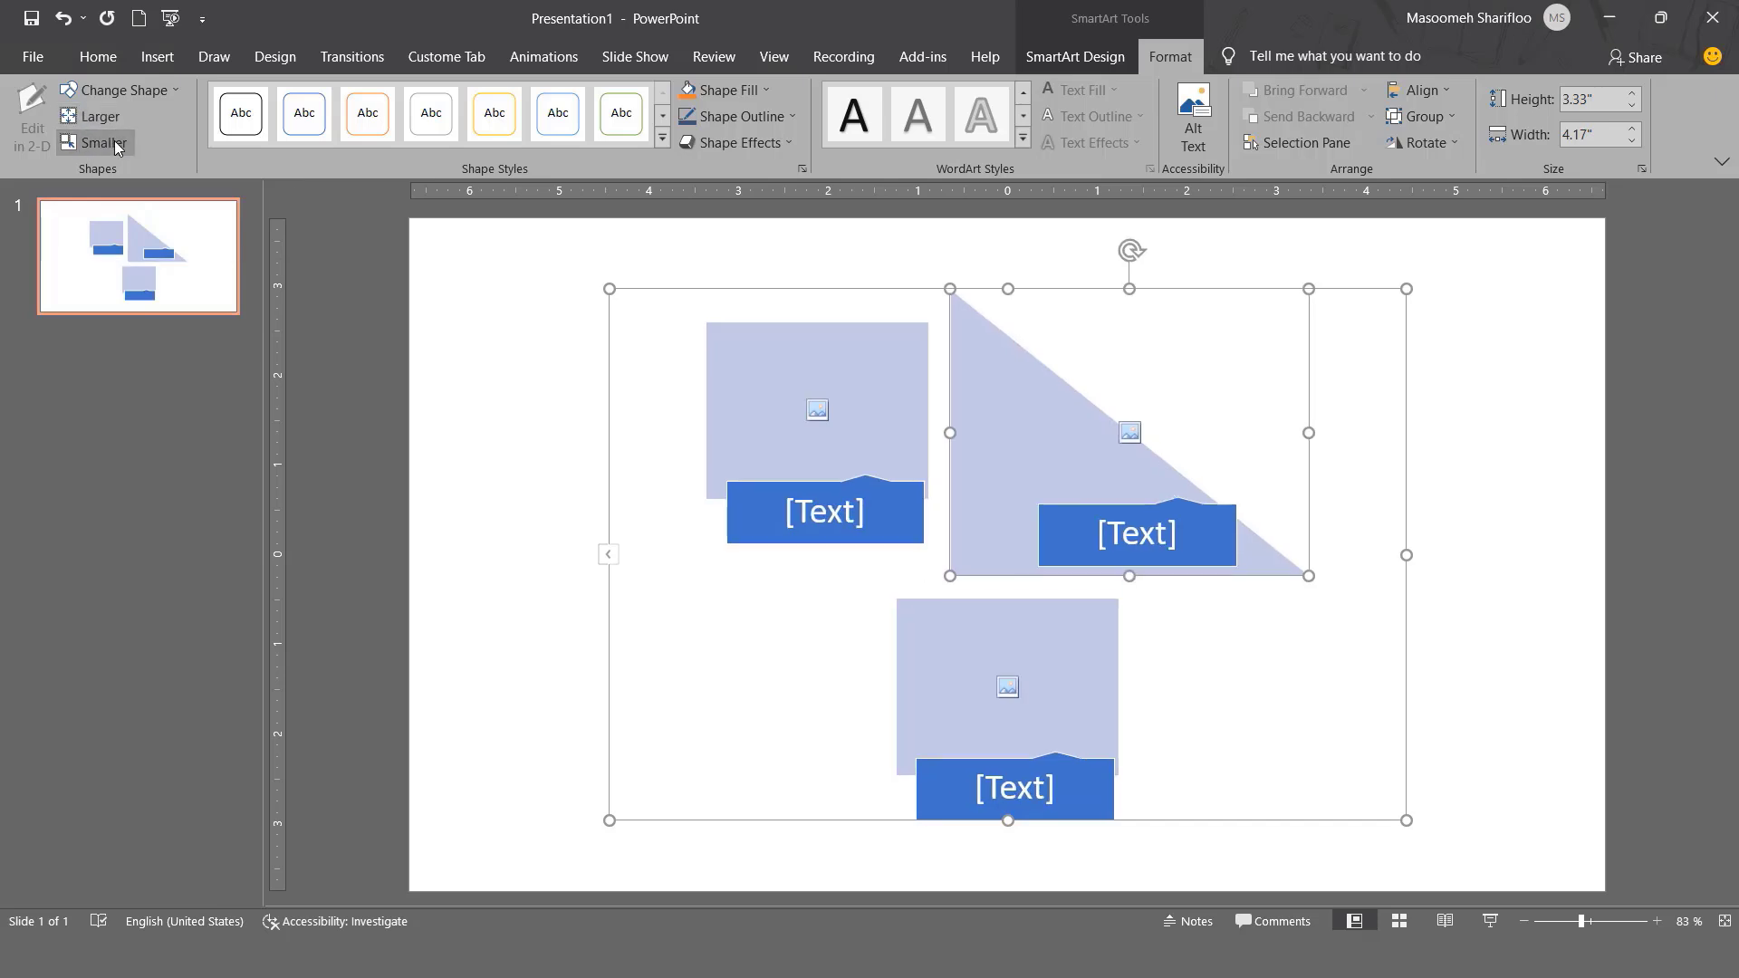
click(100, 142)
click(100, 142)
click(99, 142)
click(100, 142)
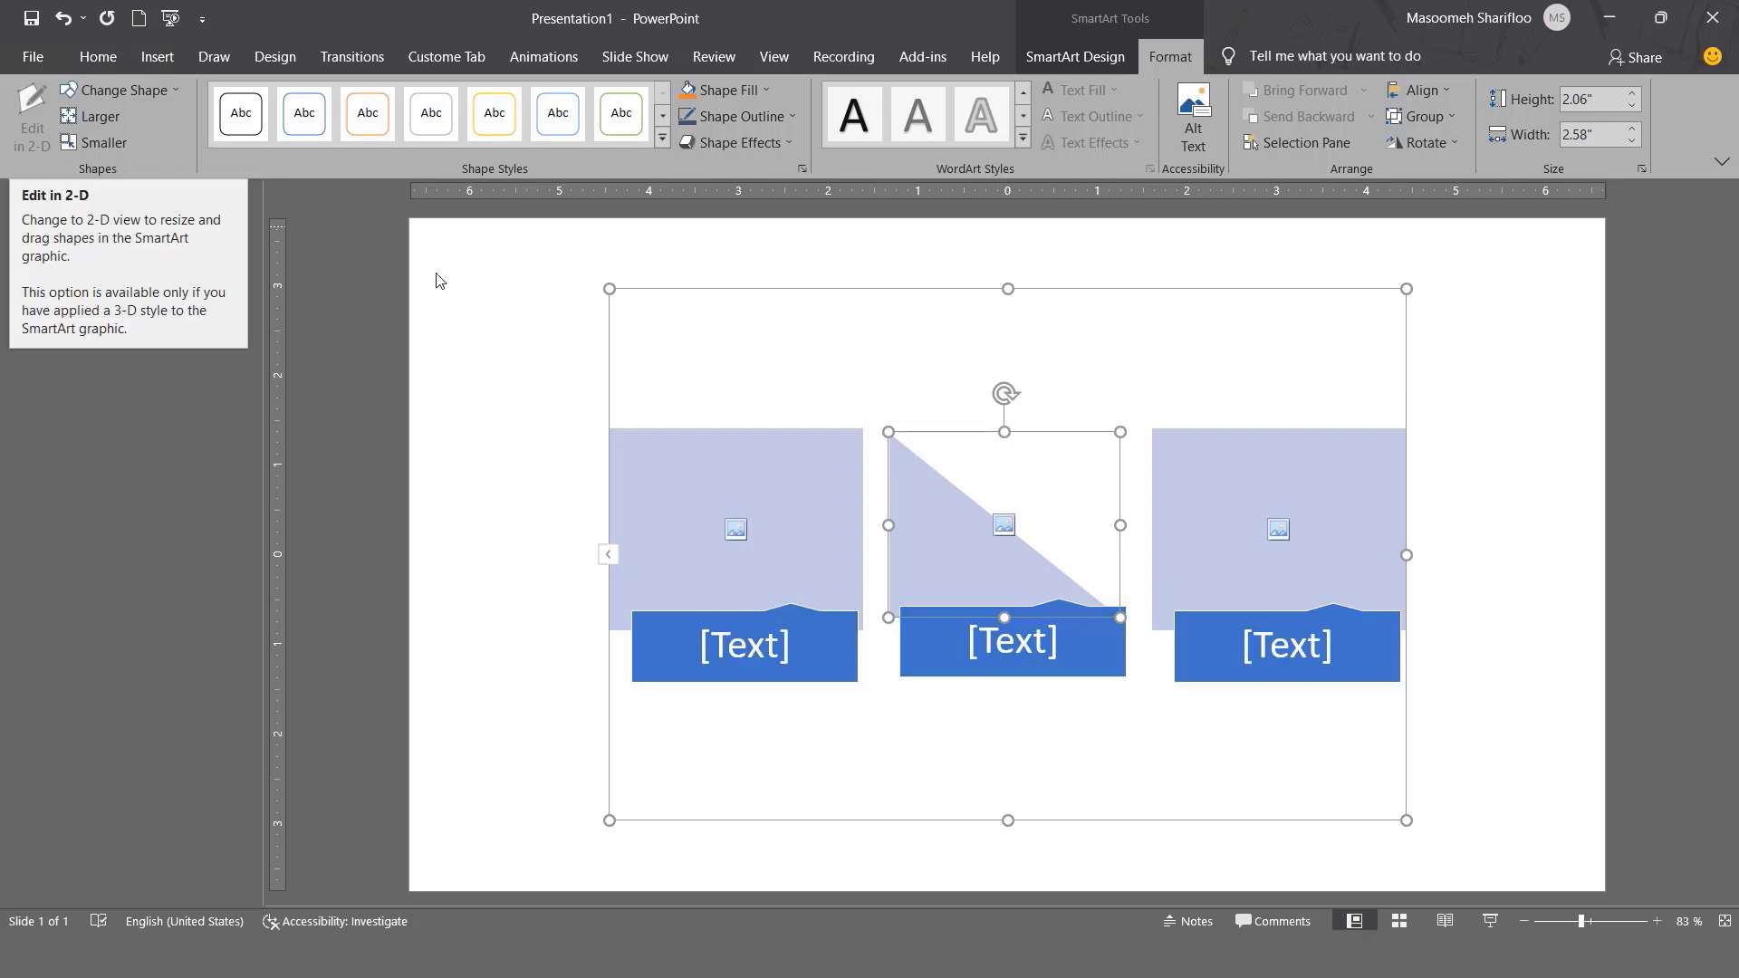
Apply a 3-D SmartArt style to the whole graphic.
click(659, 302)
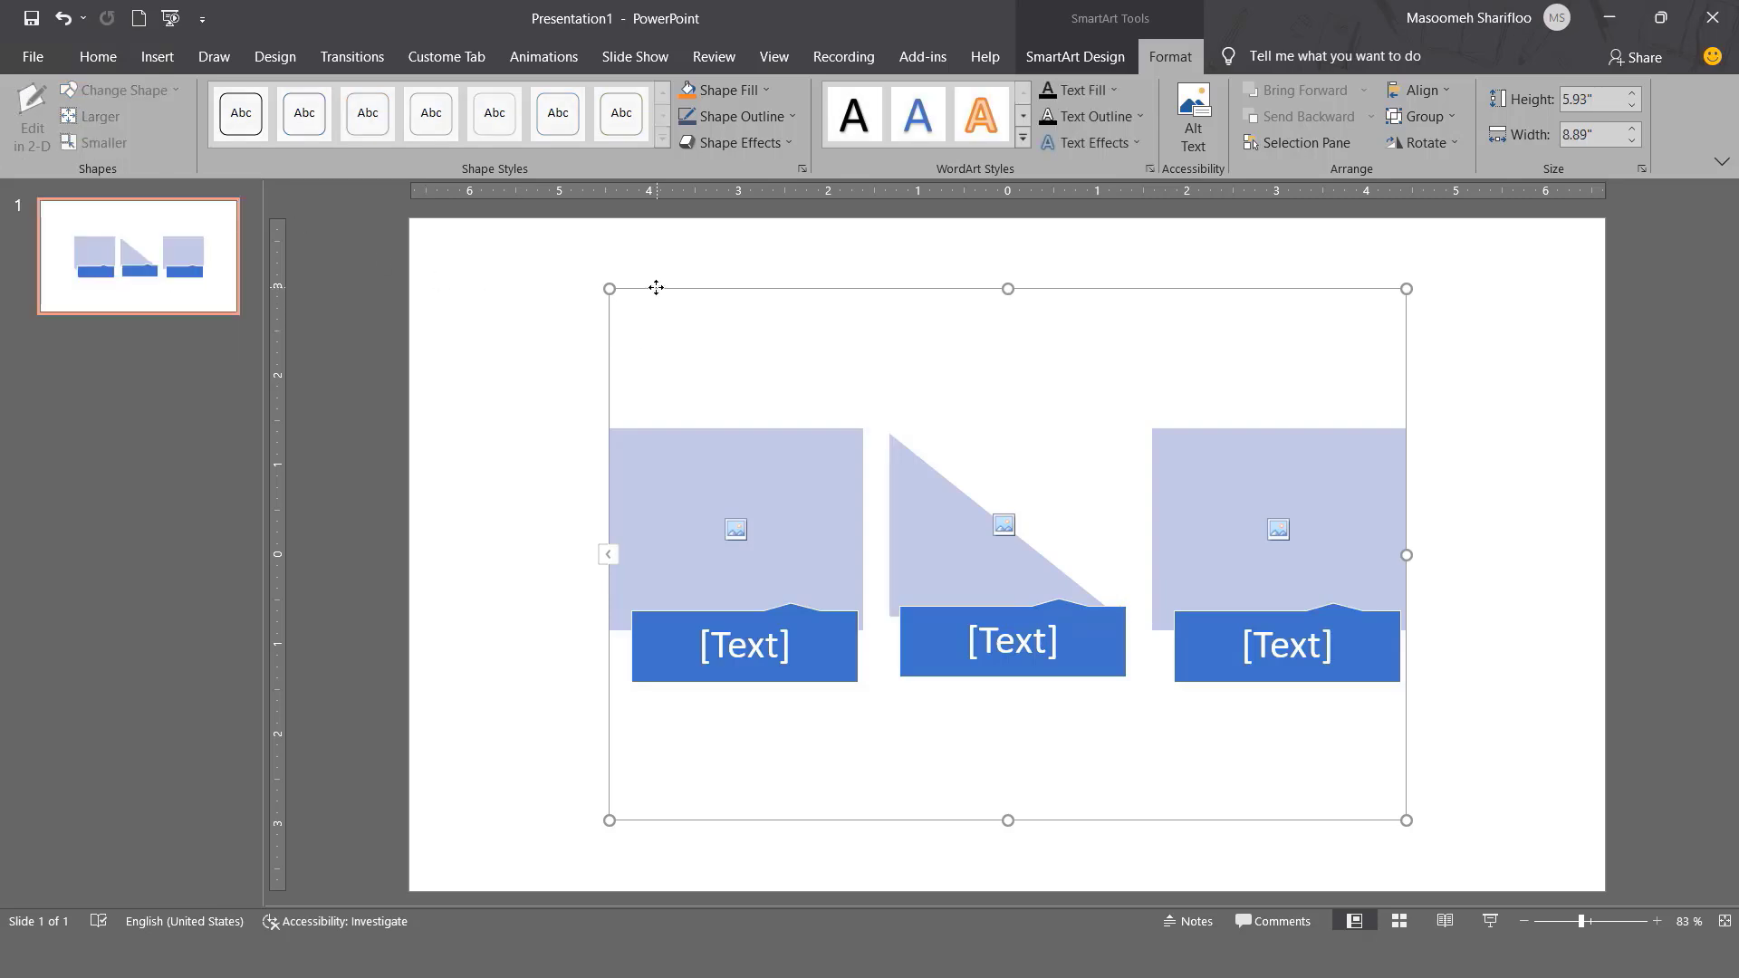
click(1078, 60)
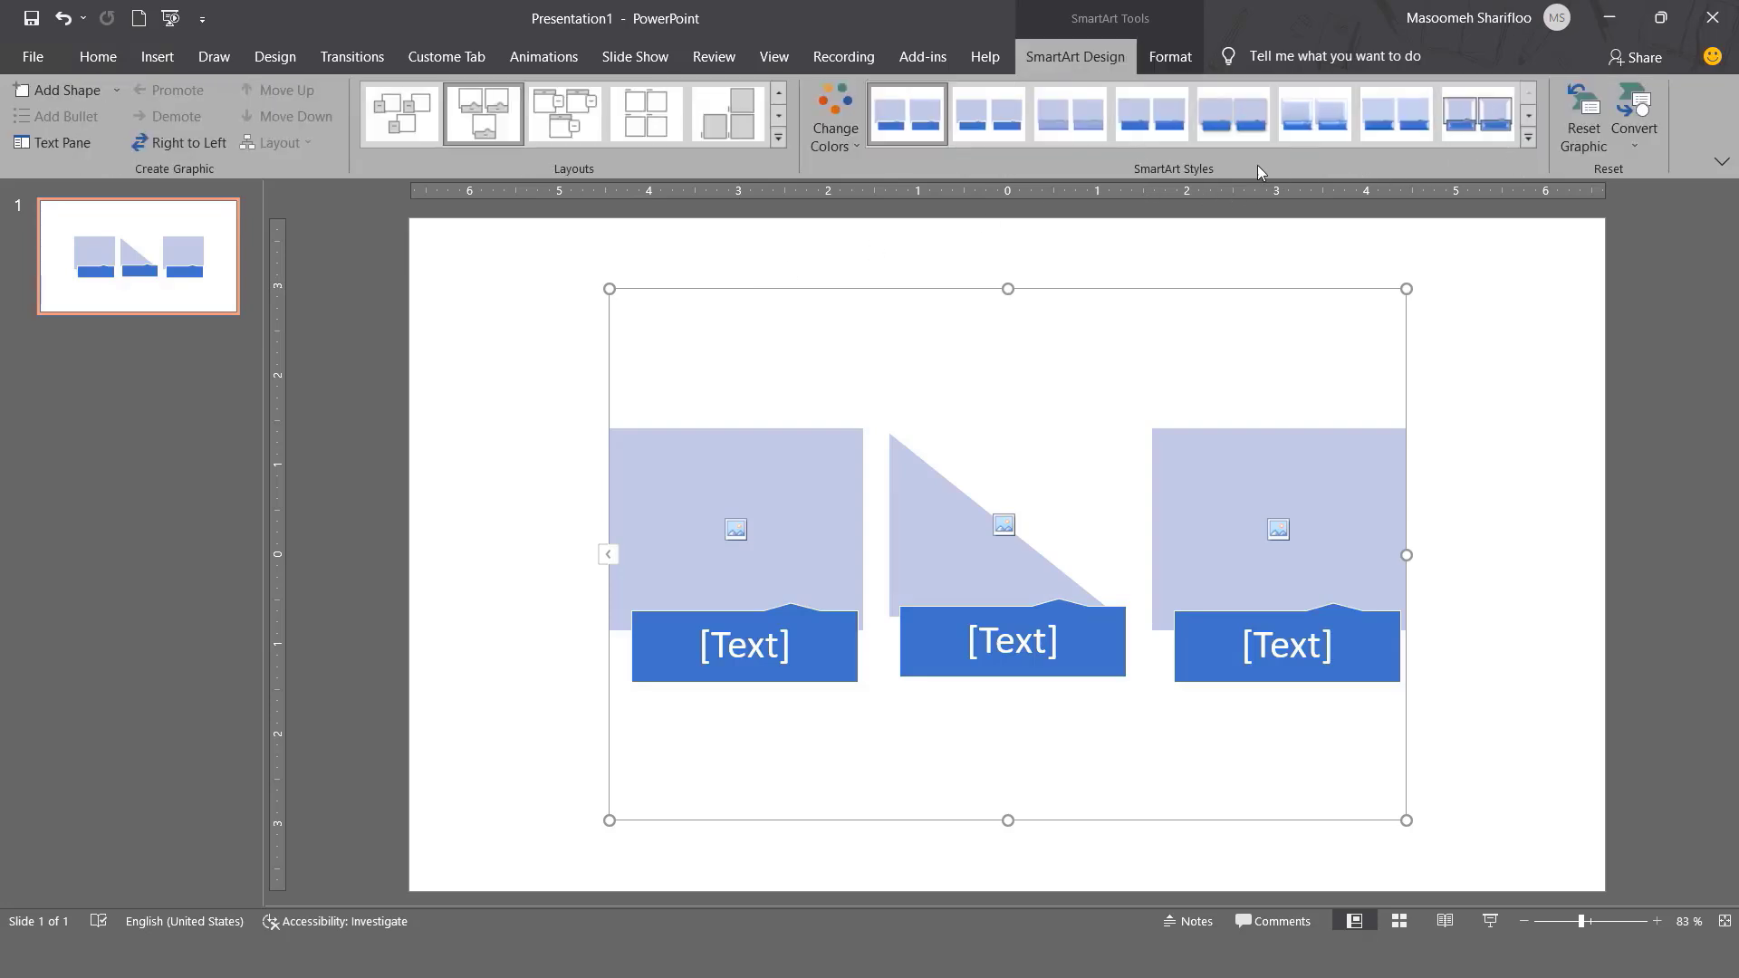
click(1529, 139)
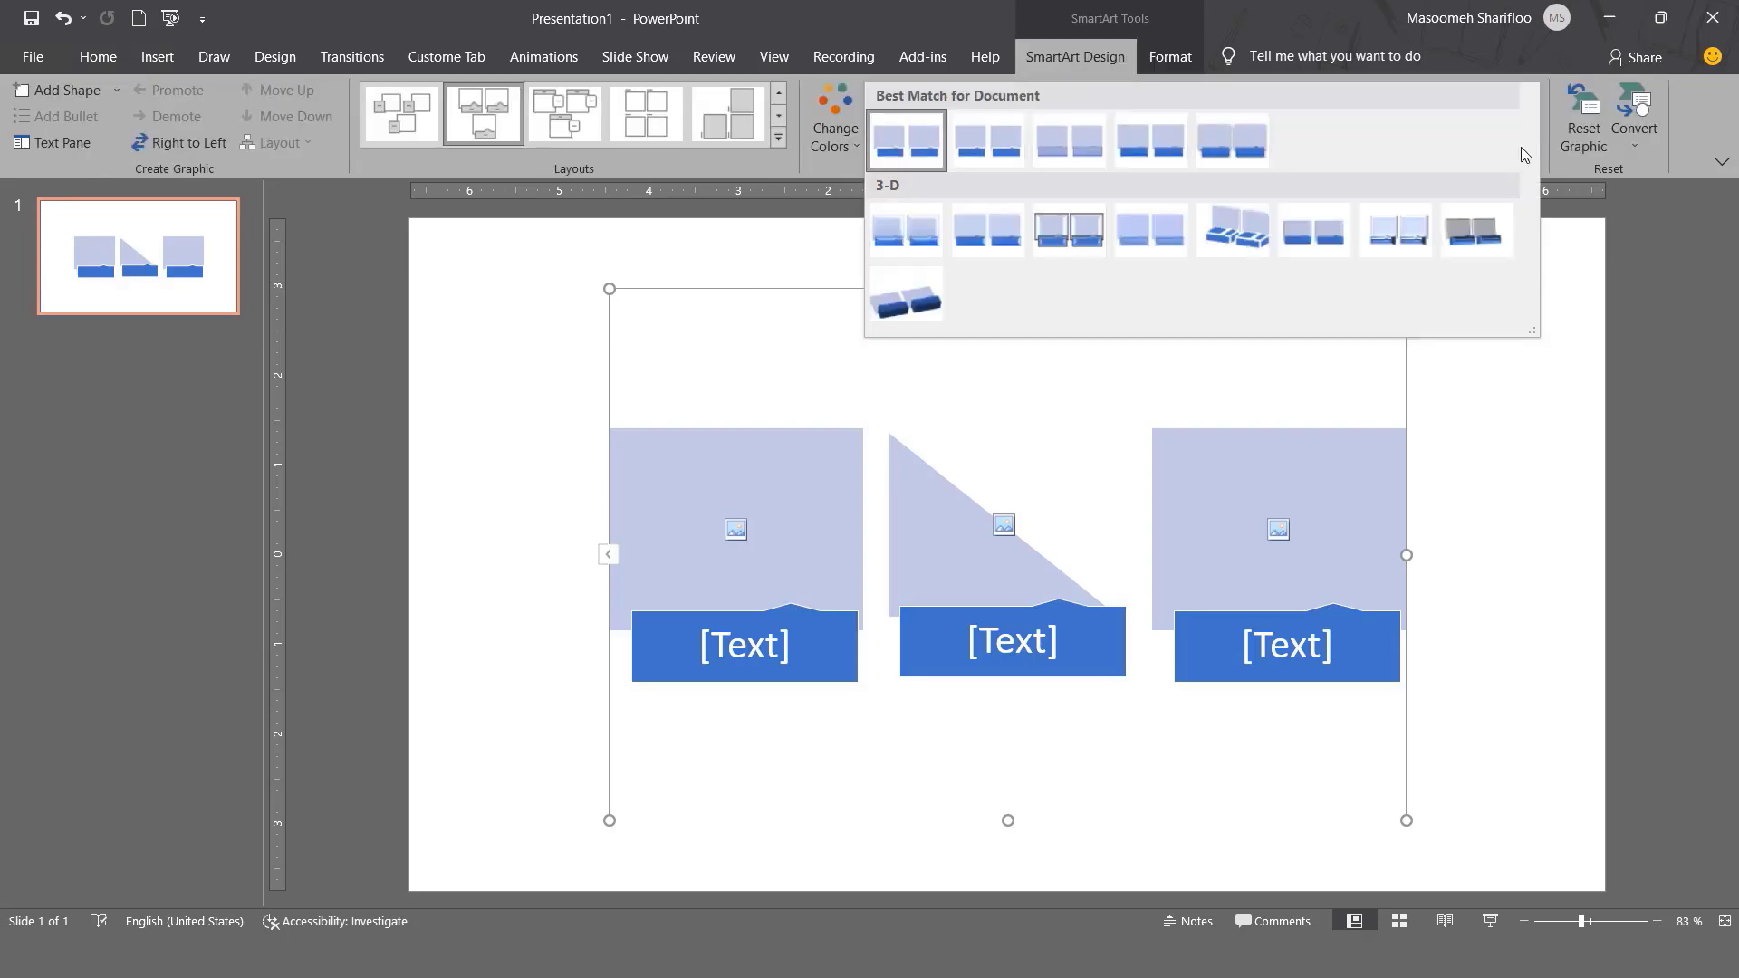
click(1238, 228)
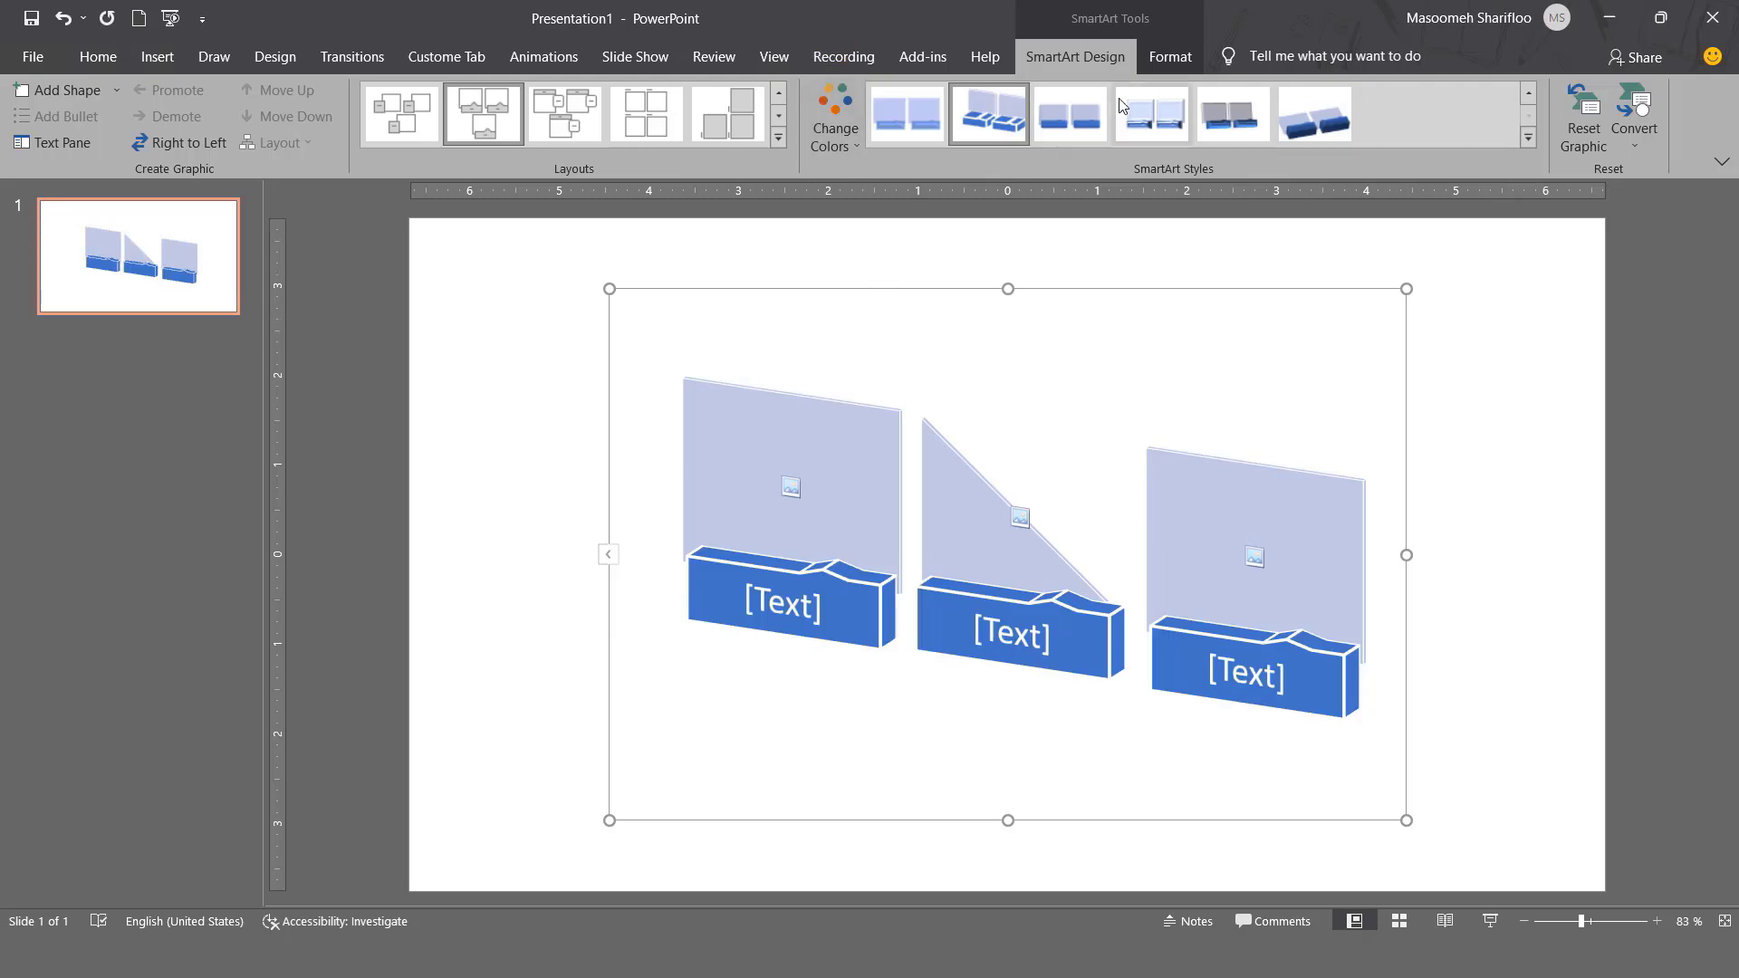
Toggle Edit in 2-D, leaving the 3-D graphic flattened for editing.
click(1170, 56)
click(30, 119)
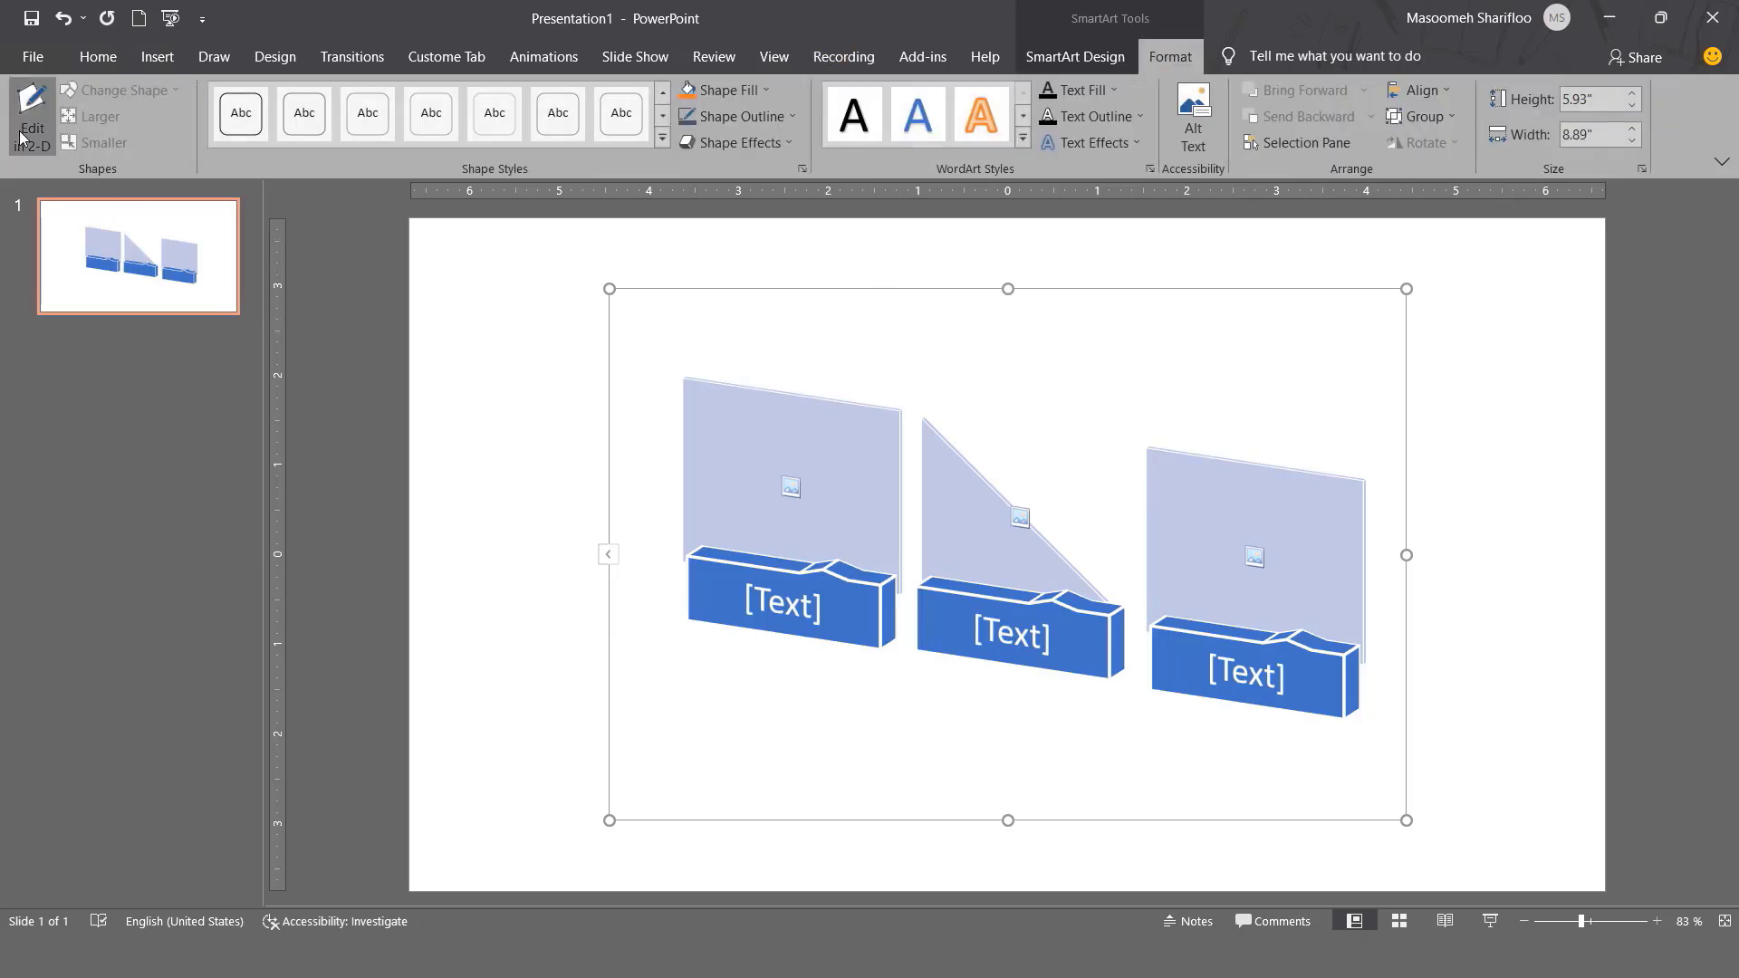
click(21, 138)
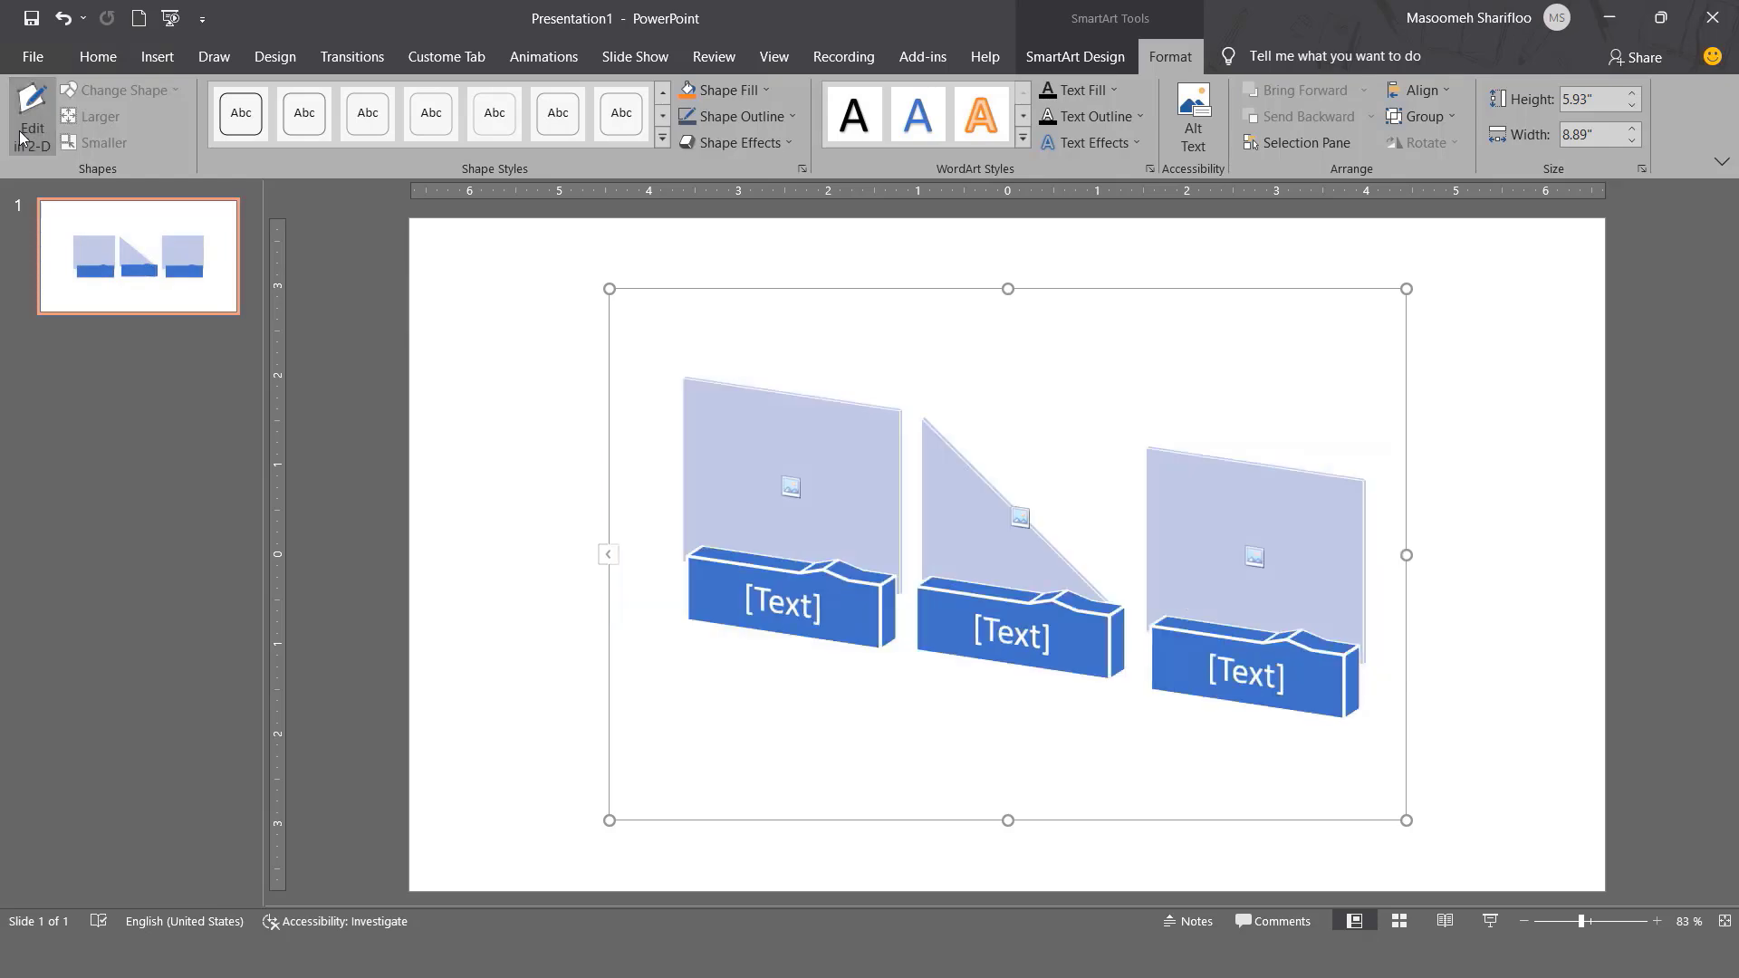
click(21, 137)
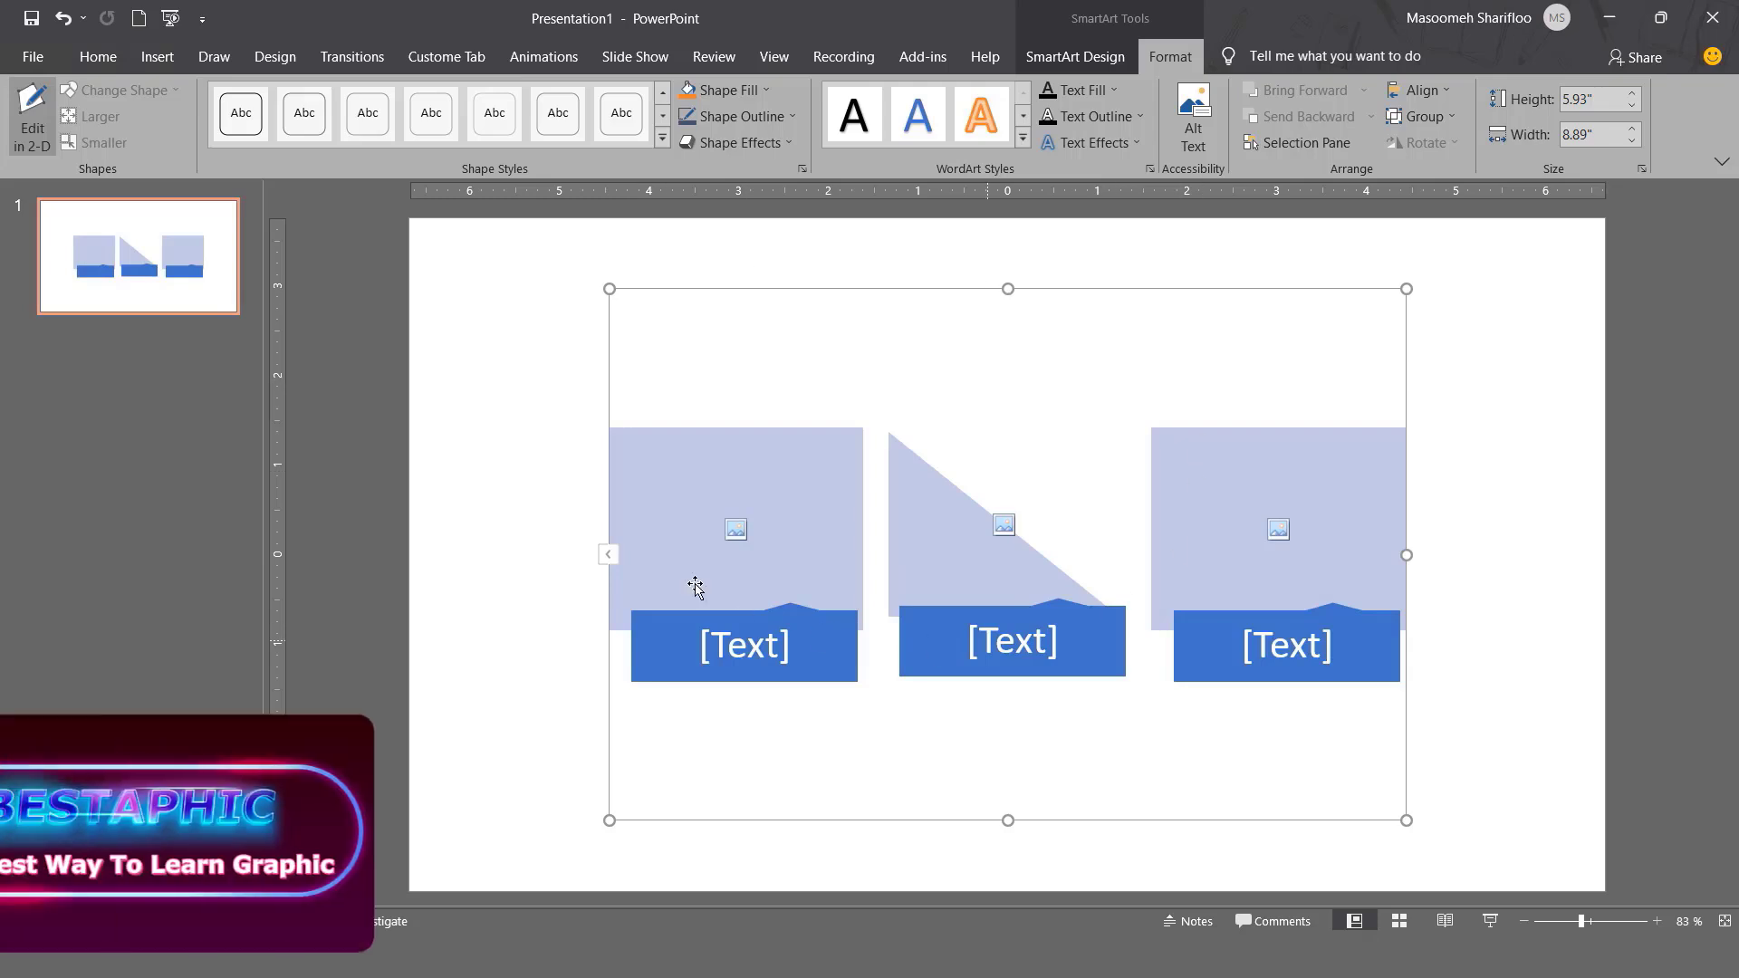
Toggle Edit in 2-D several times, then Reset Graphic to remove the 3-D style and triangle.
click(30, 119)
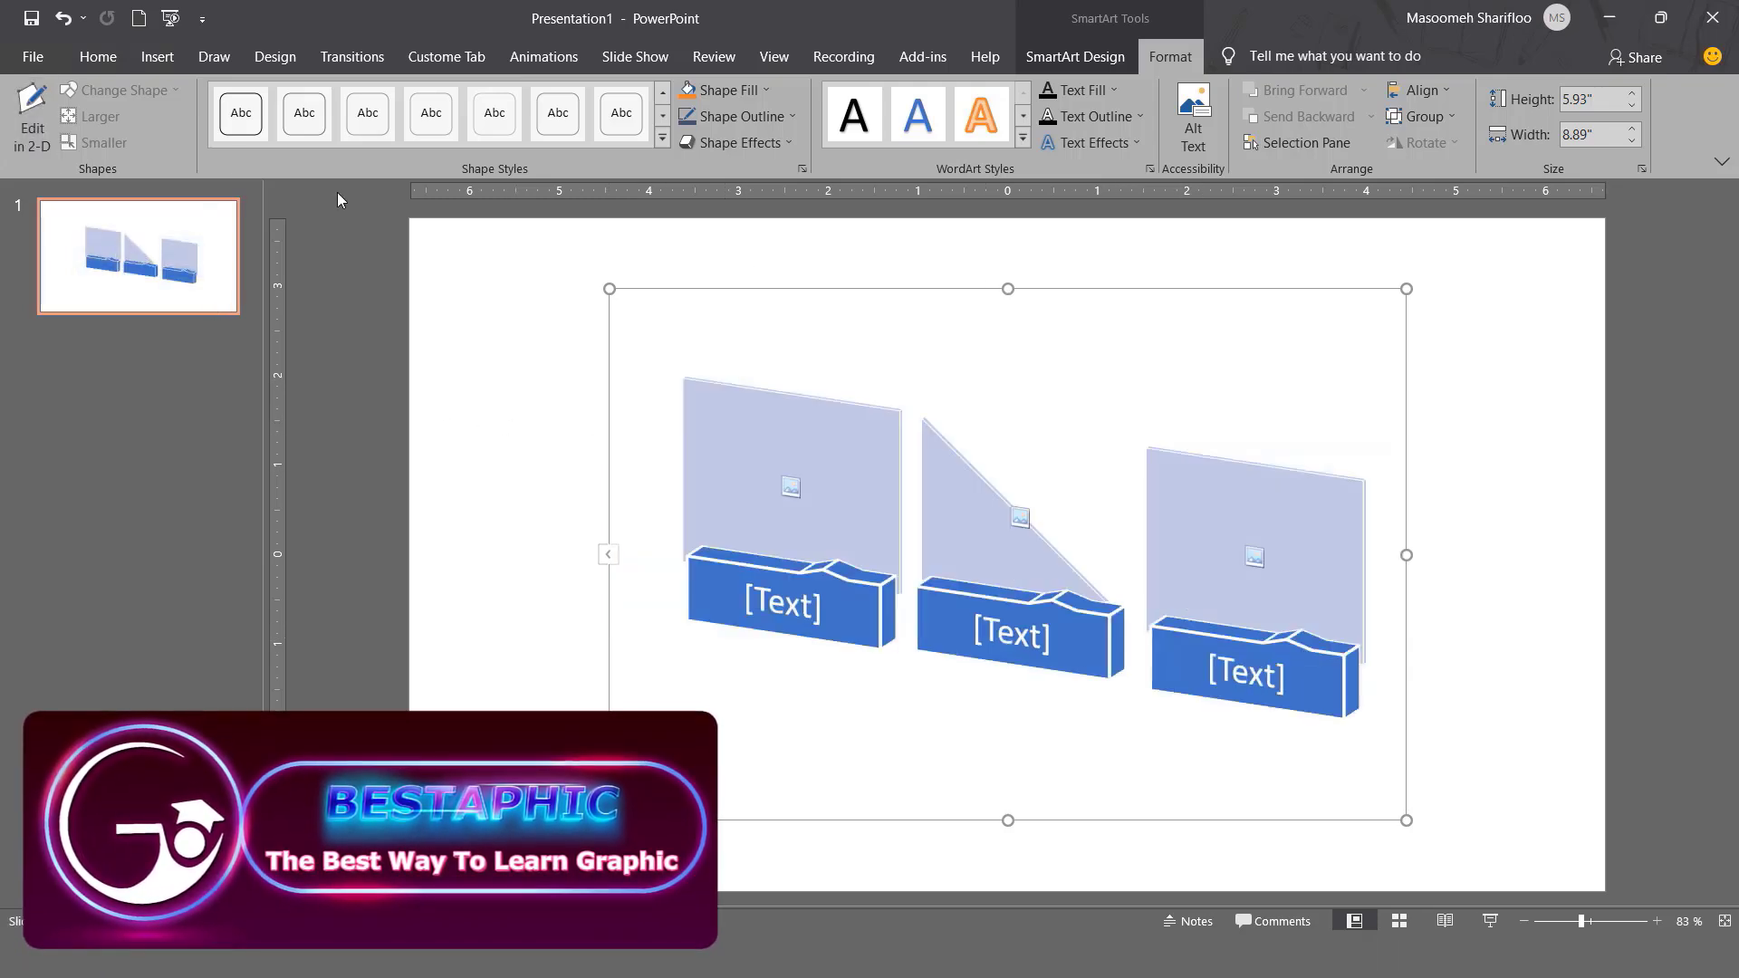
click(20, 140)
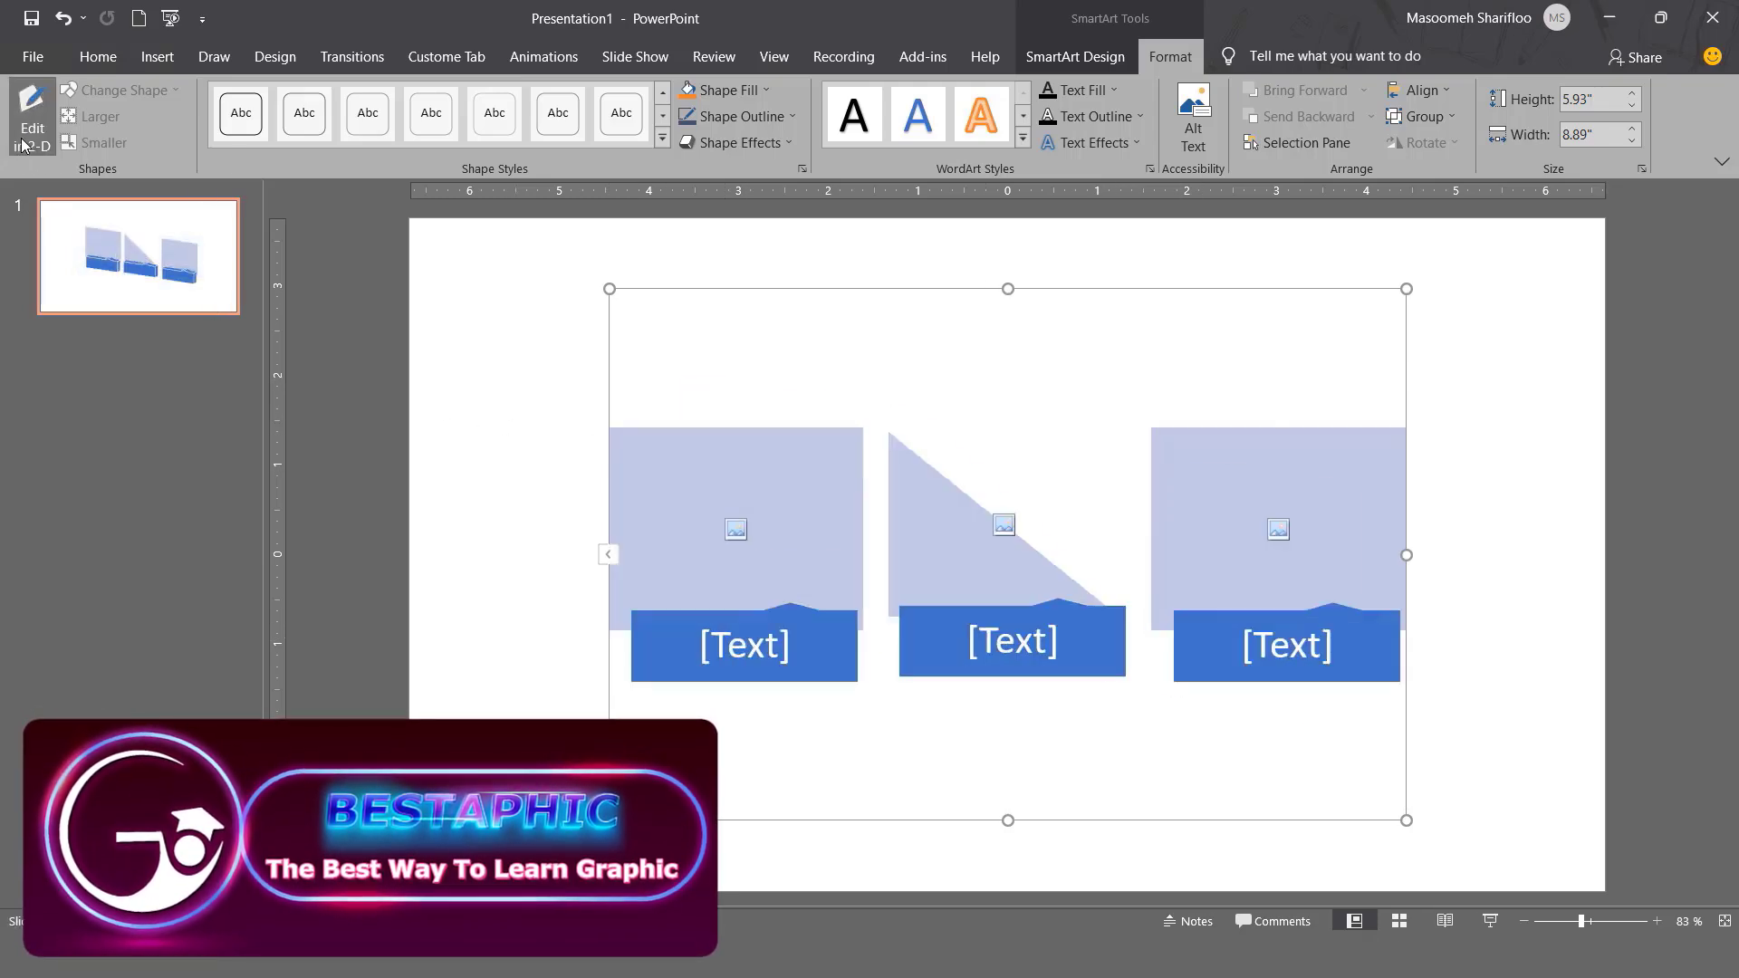
click(24, 145)
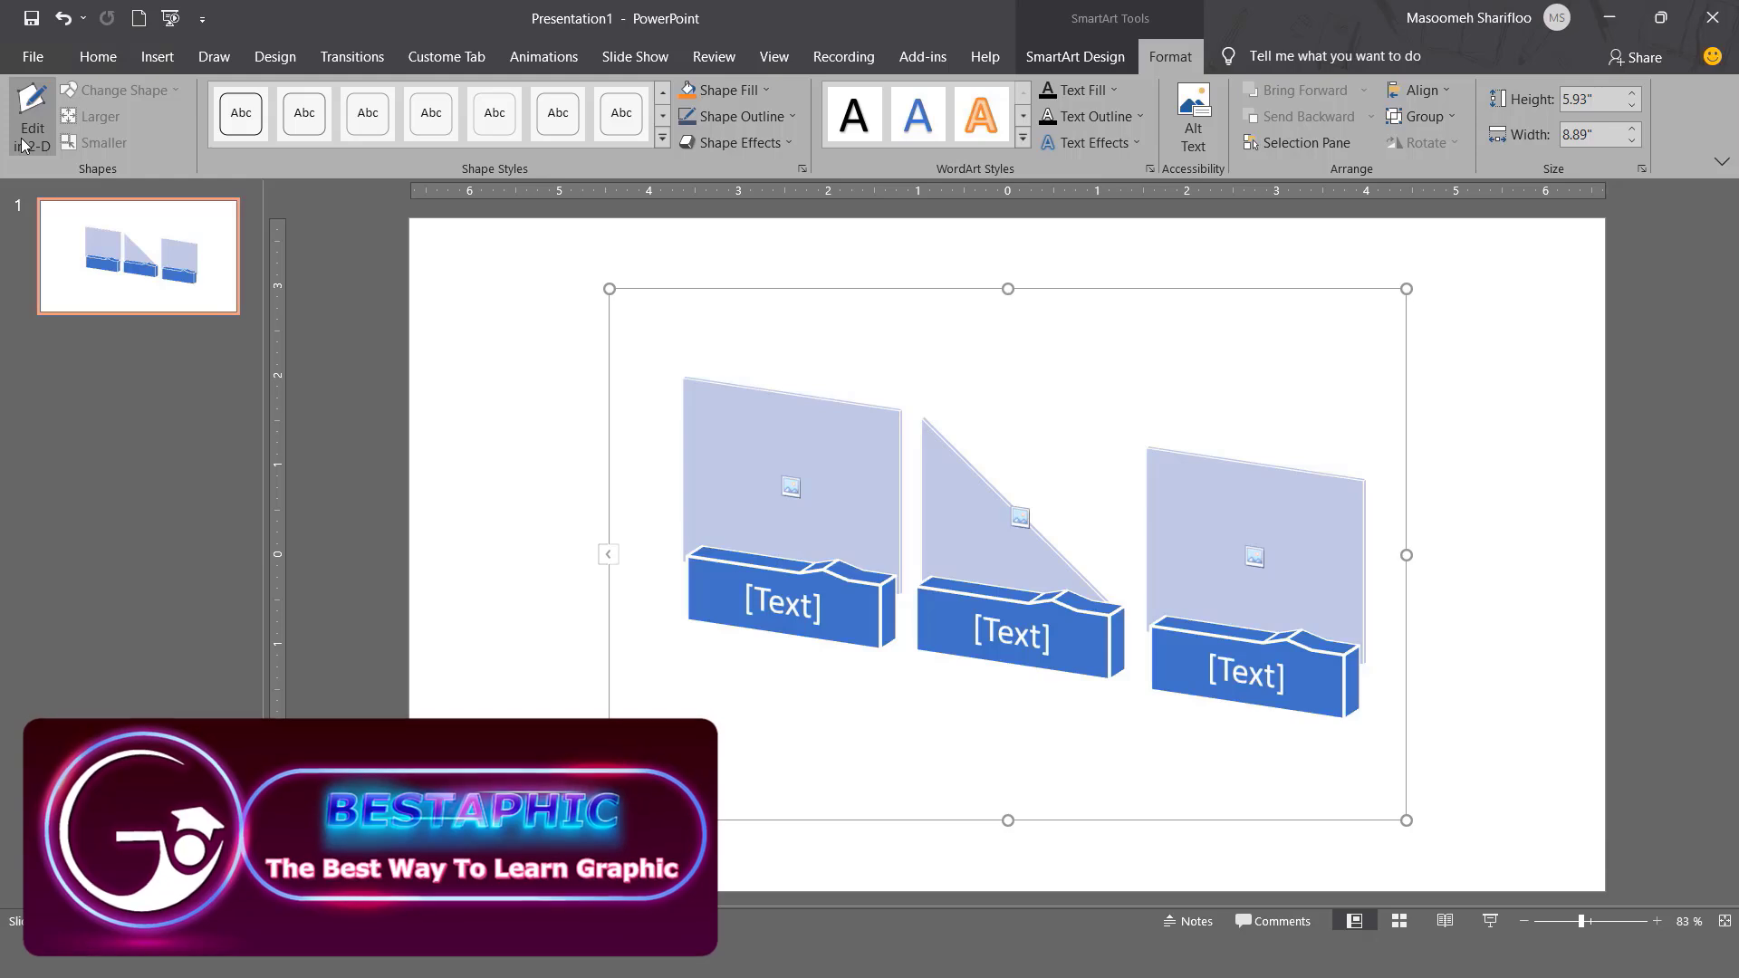
click(24, 145)
click(25, 144)
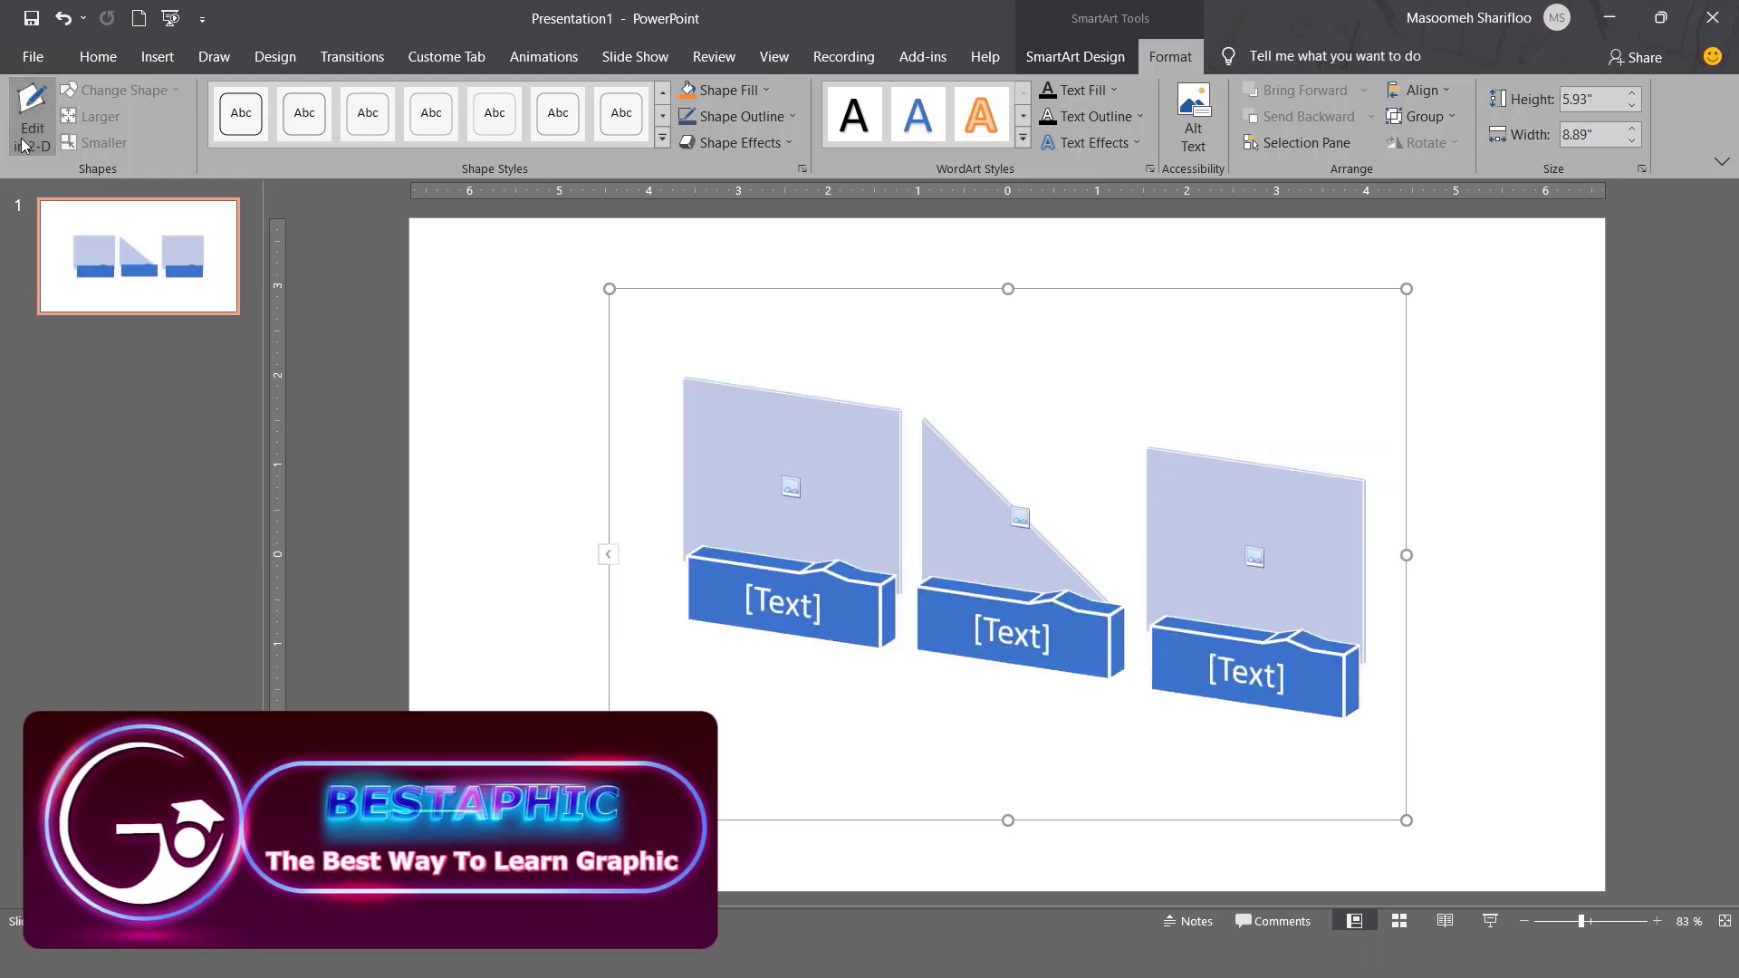
click(24, 145)
click(24, 145)
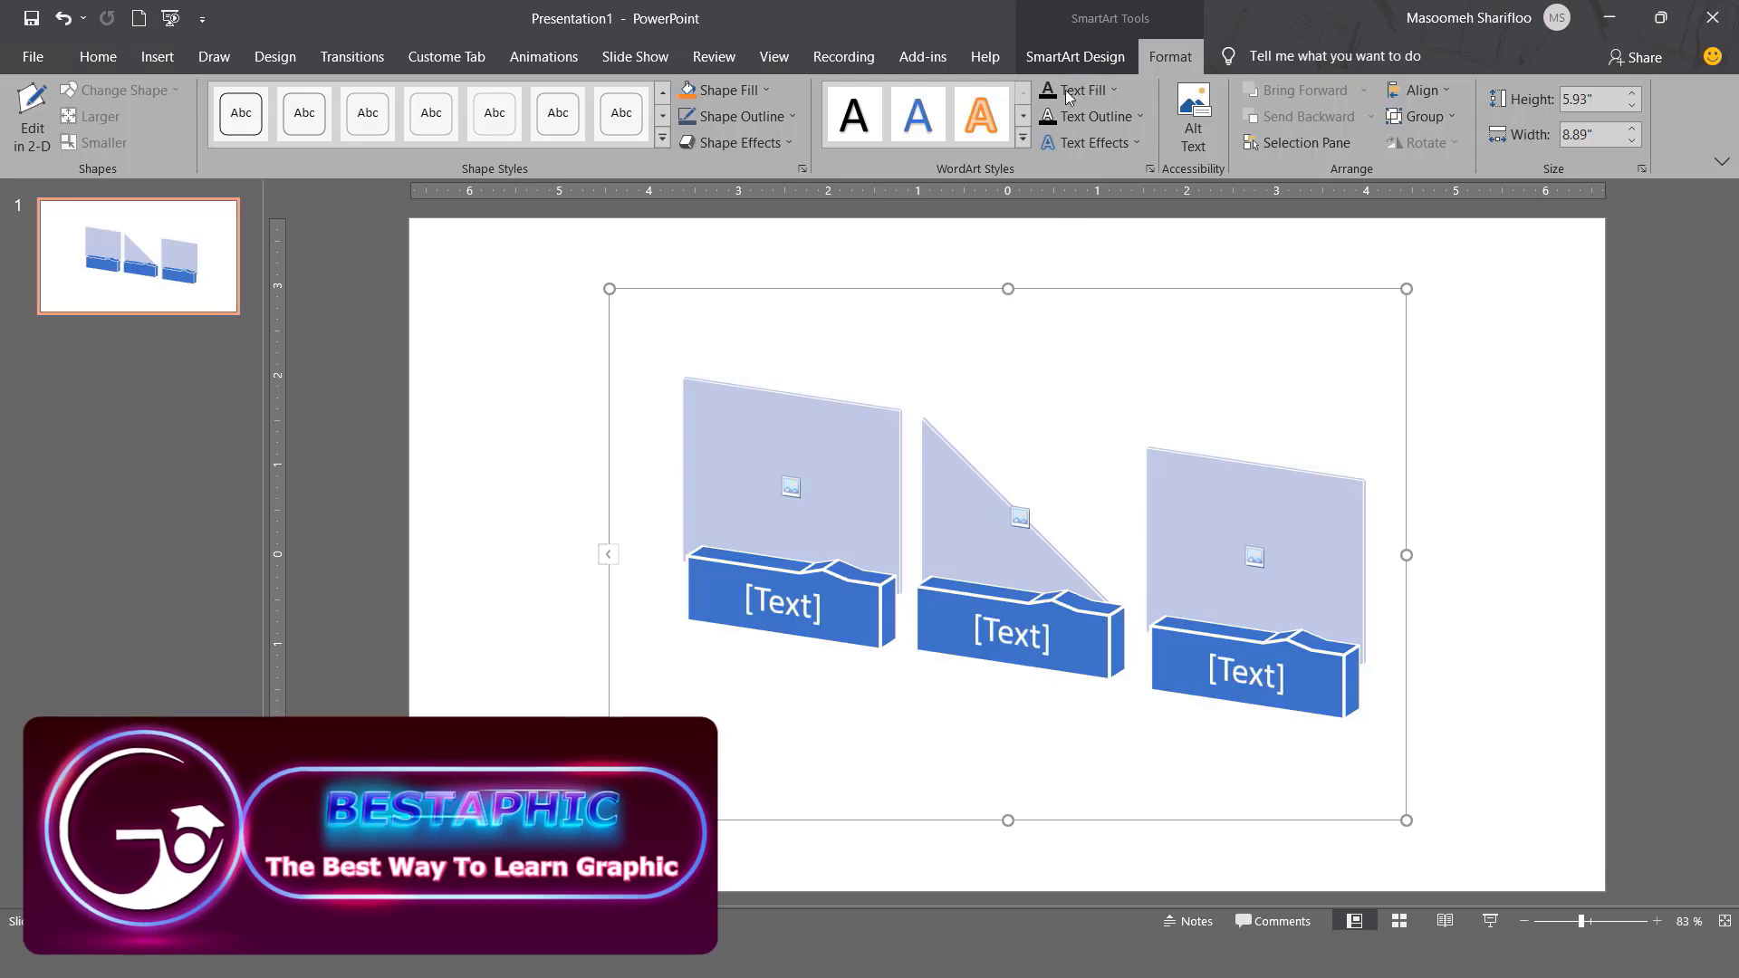
click(1063, 62)
click(1589, 136)
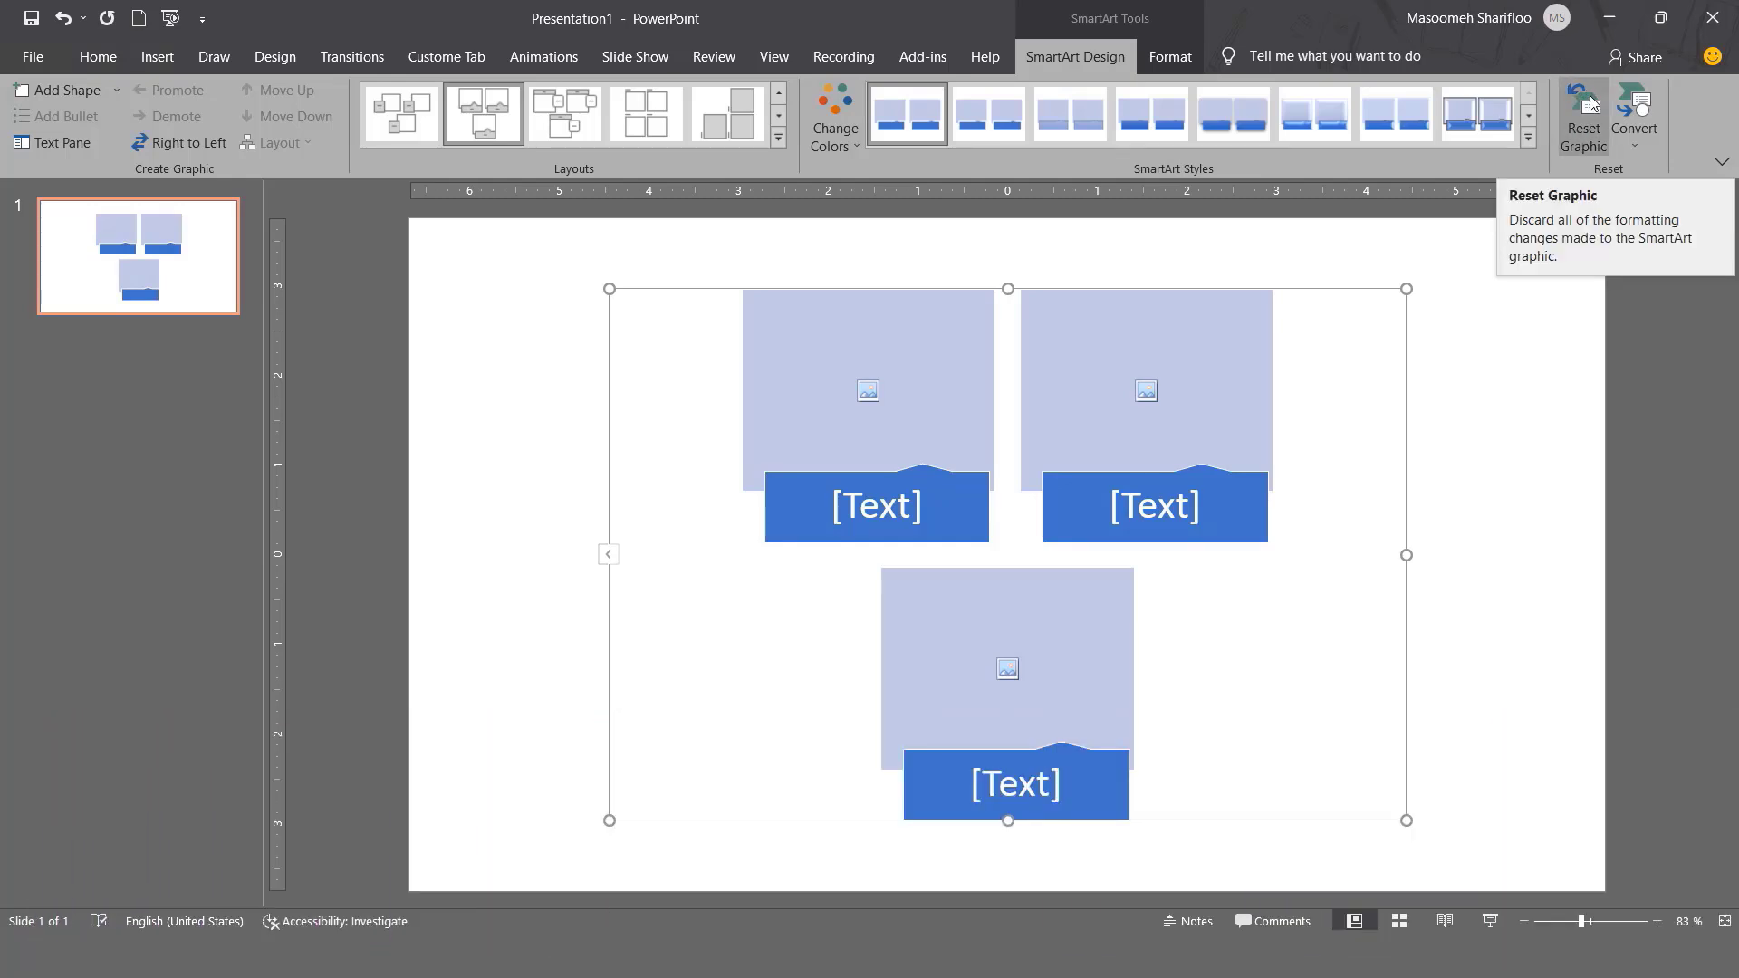
Try grey-orange colours, a bevelled 3-D style and a blue outline, then Reset Graphic.
click(837, 136)
click(1010, 326)
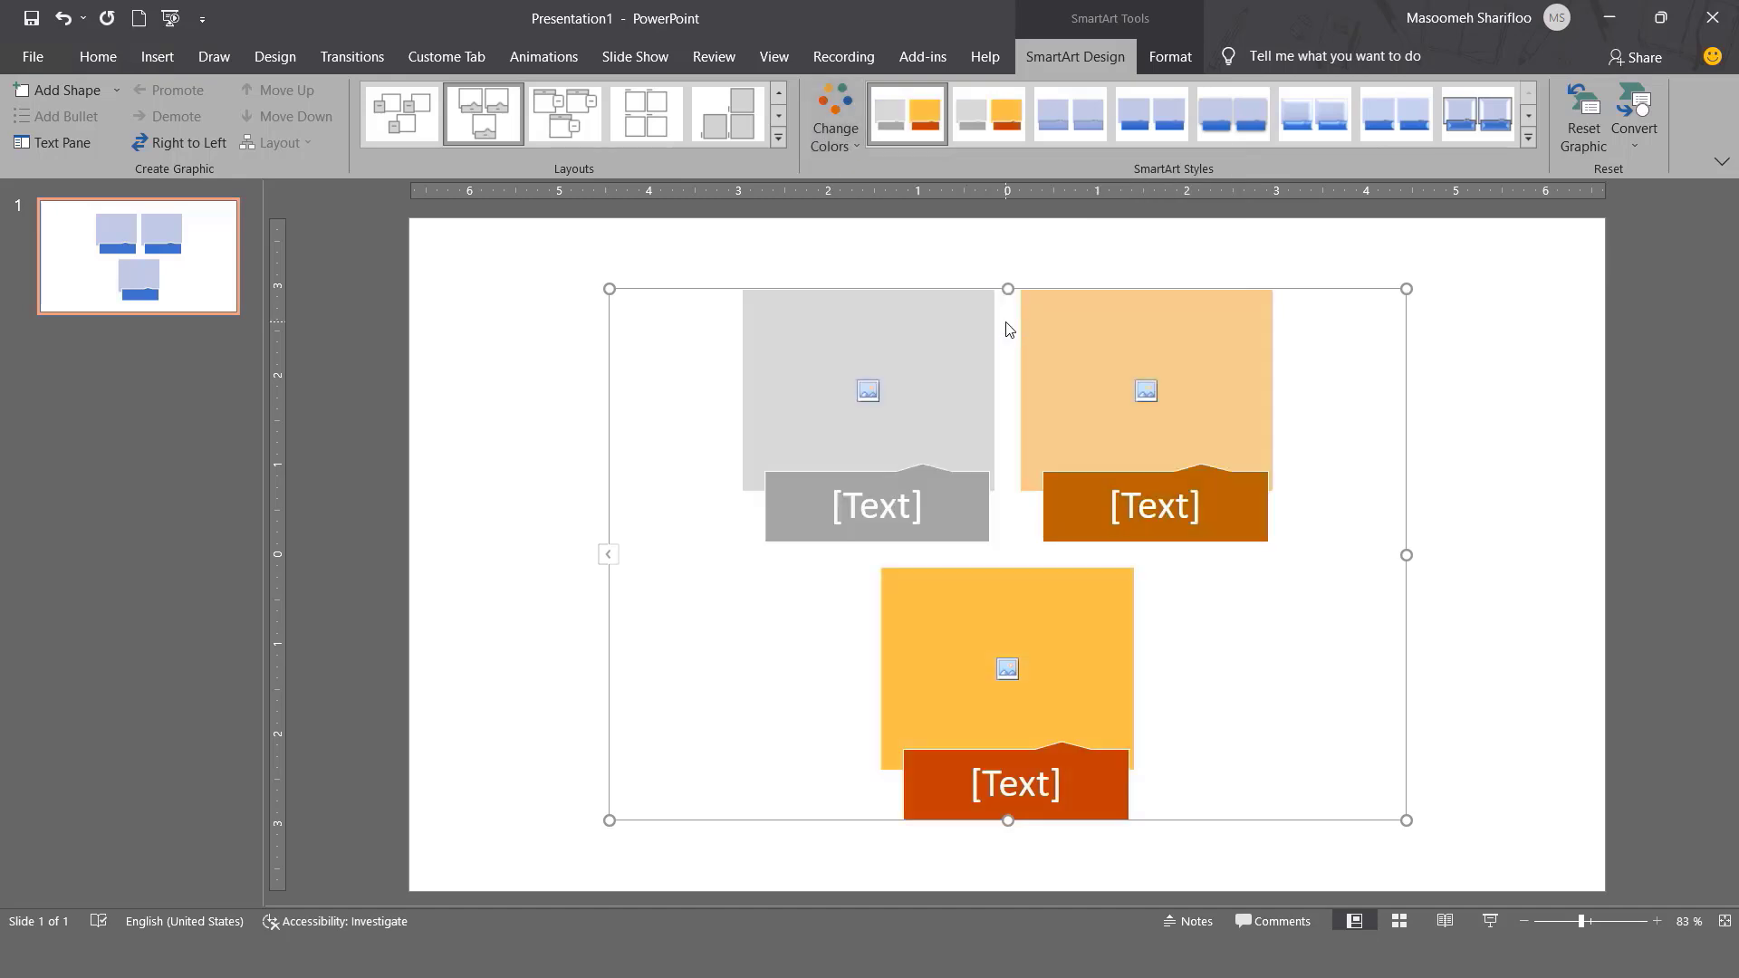
click(1530, 138)
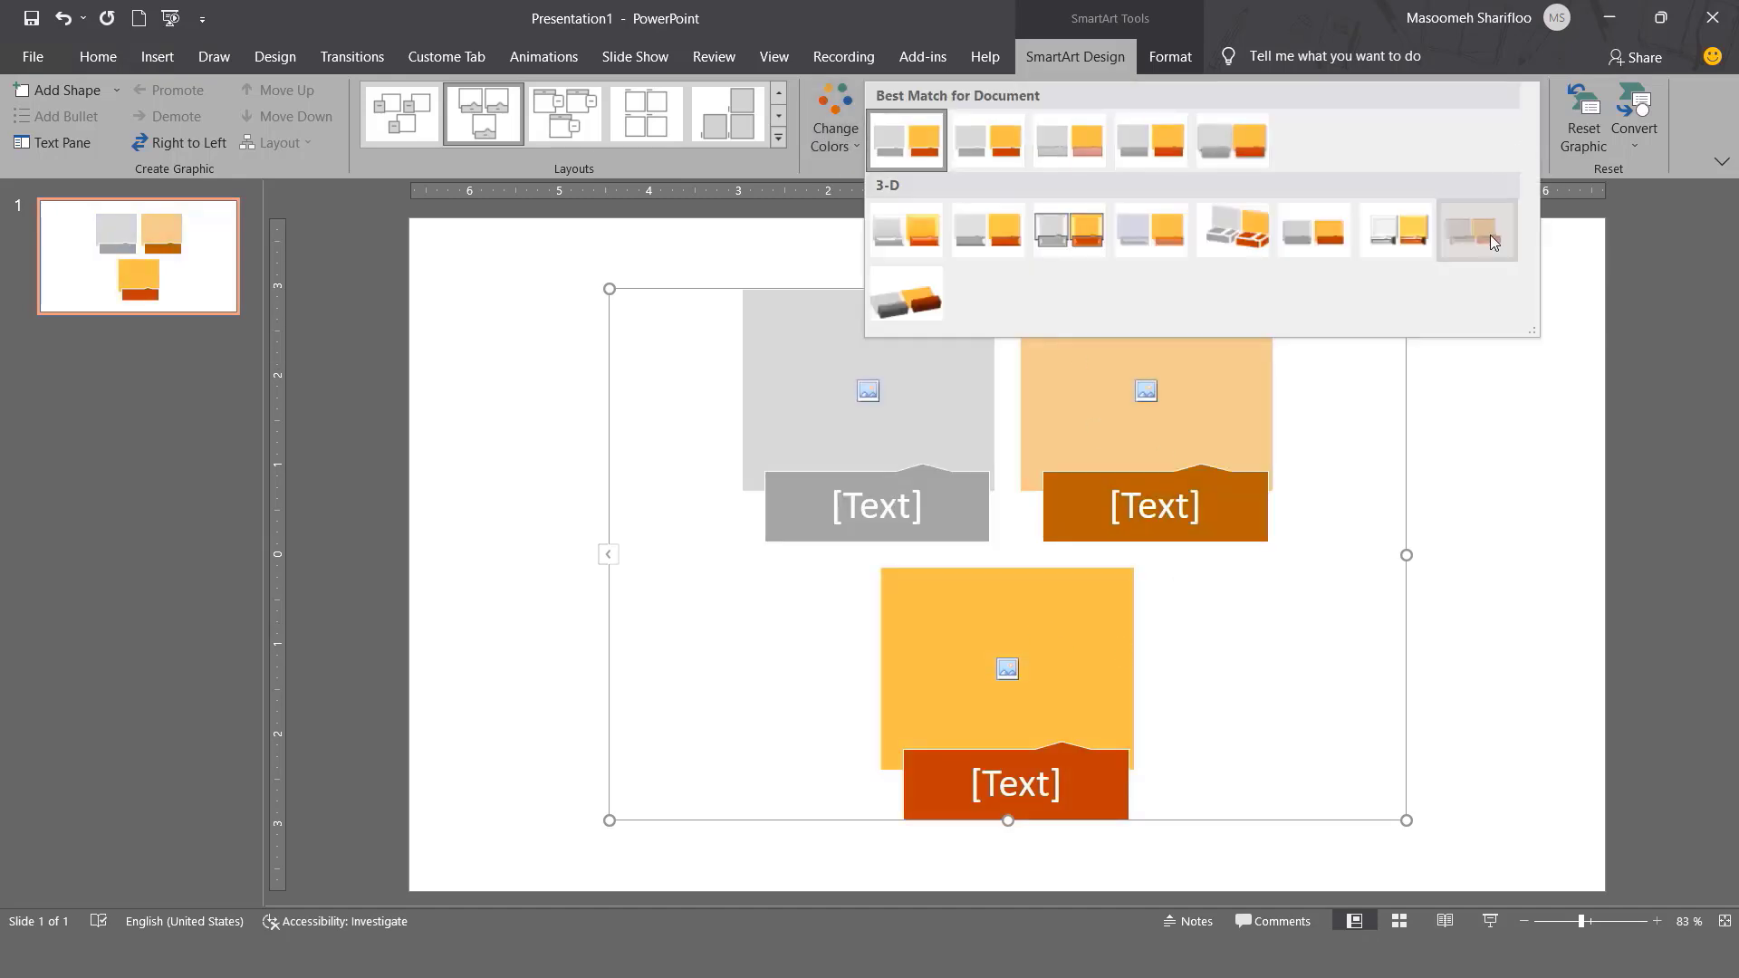
click(1491, 236)
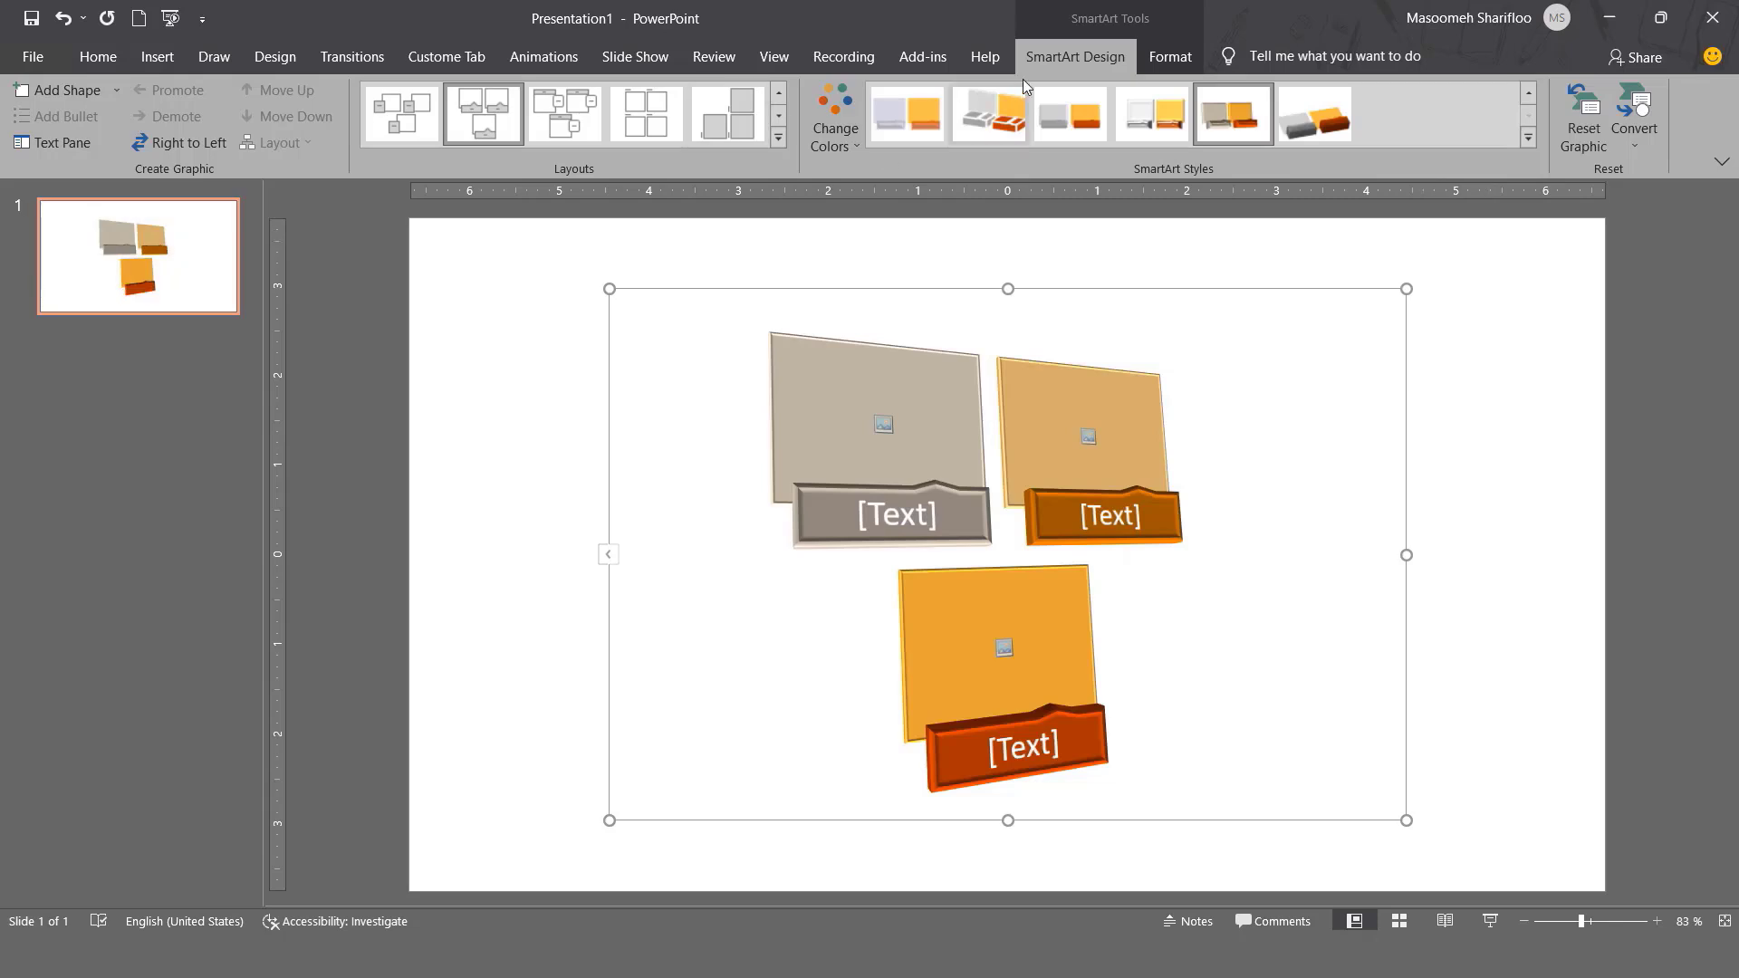
click(1143, 60)
click(752, 116)
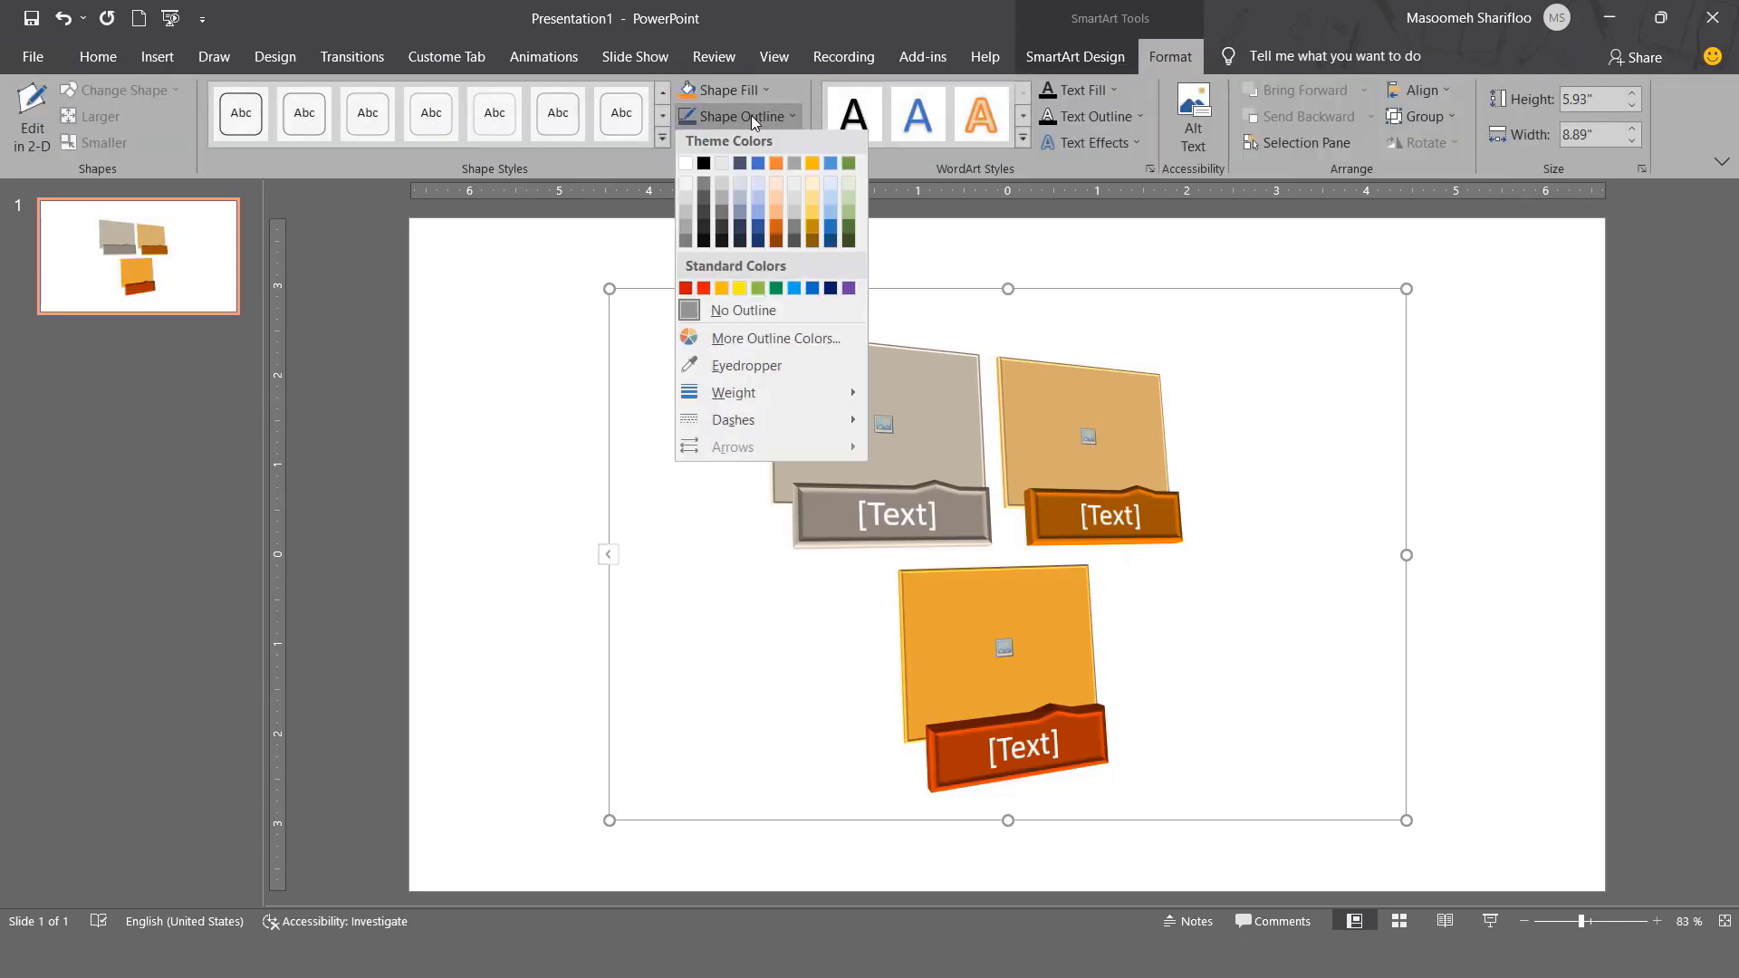
click(764, 167)
click(1042, 53)
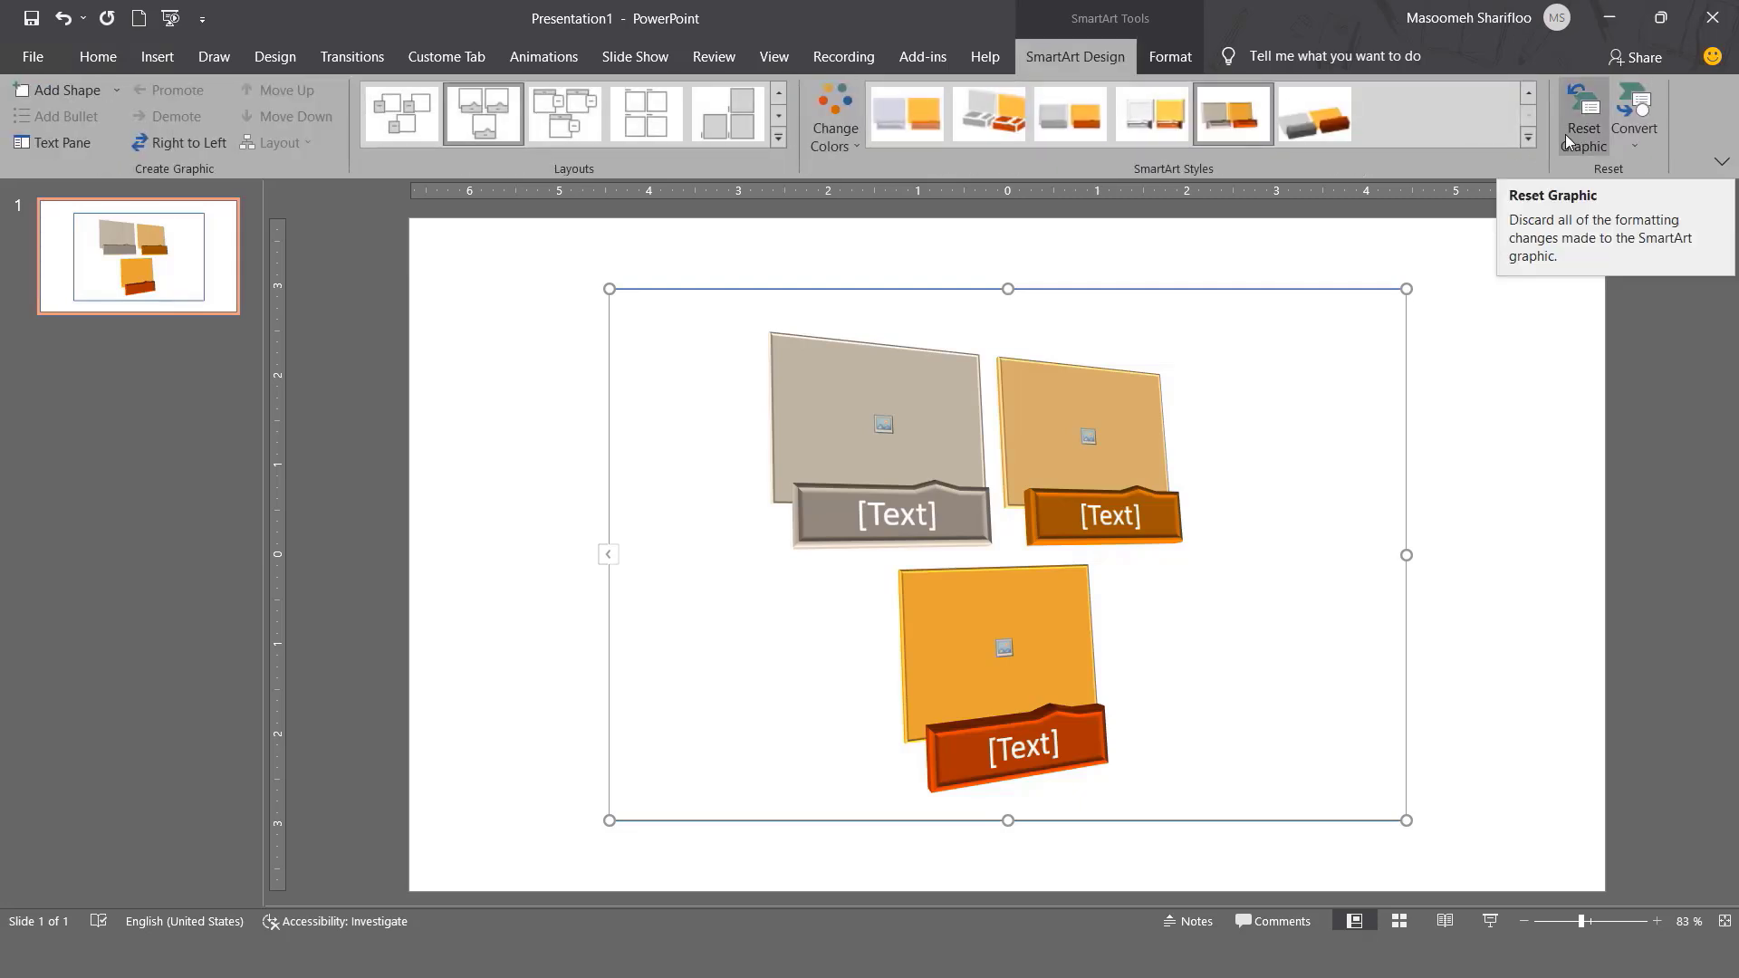
click(1565, 134)
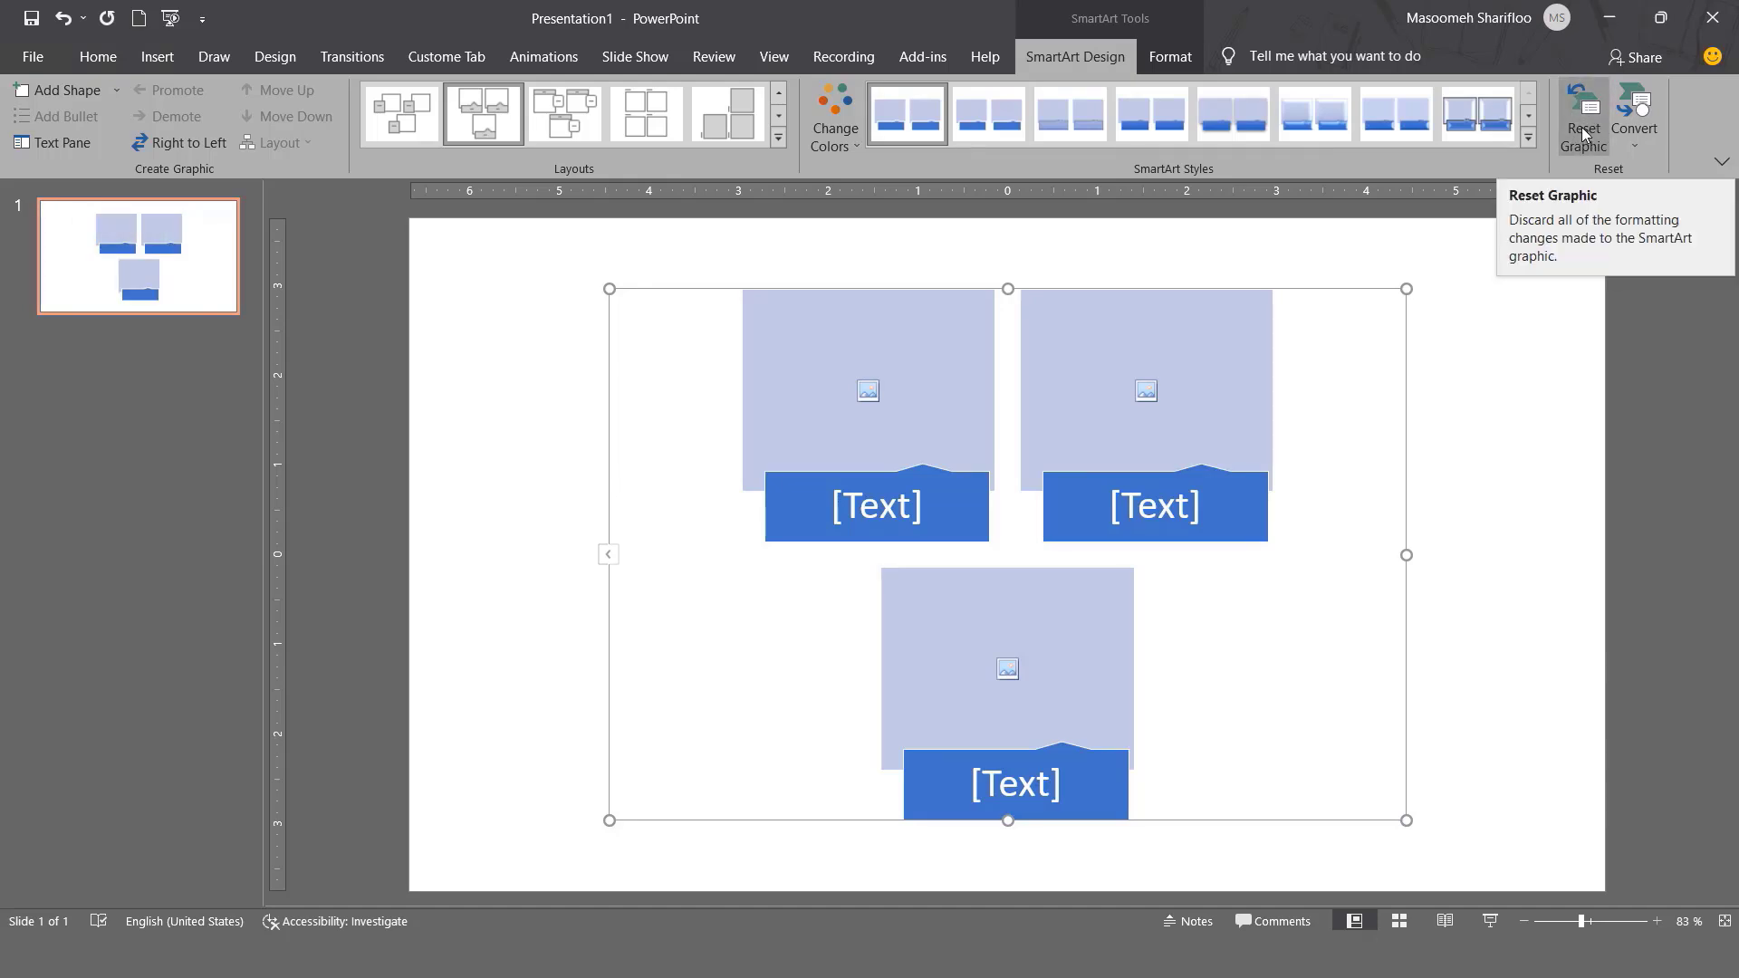
Apply the 3-D Brick Scene SmartArt style.
click(1521, 136)
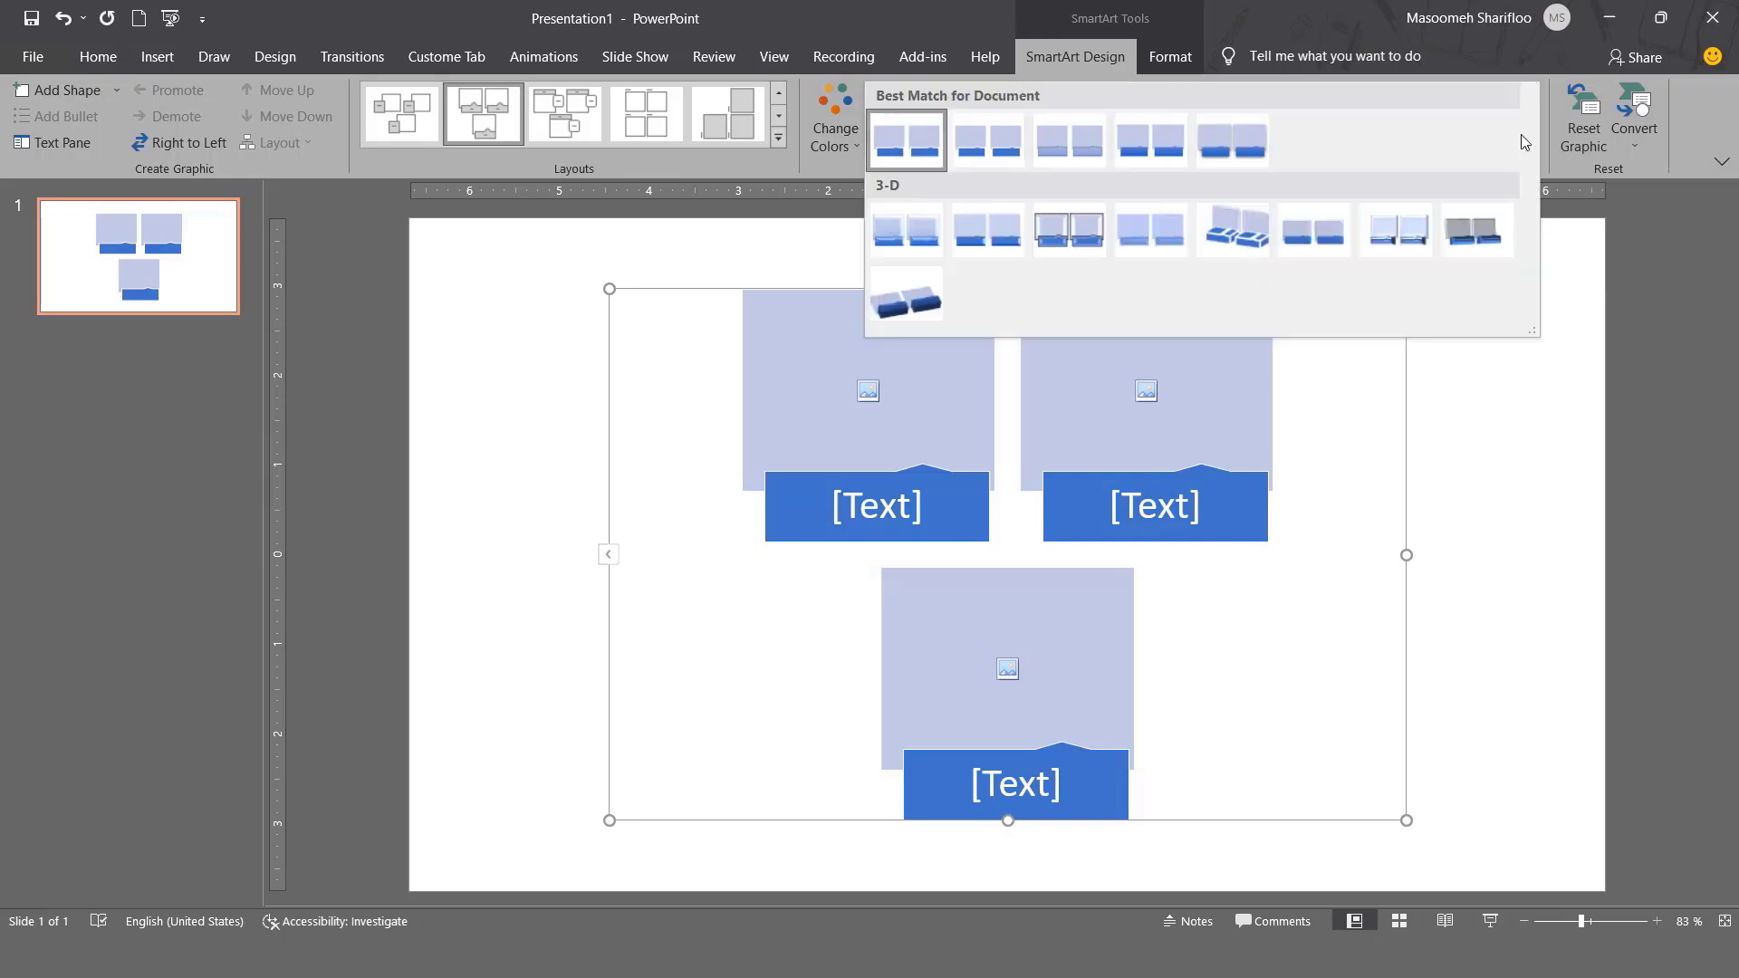
click(1247, 227)
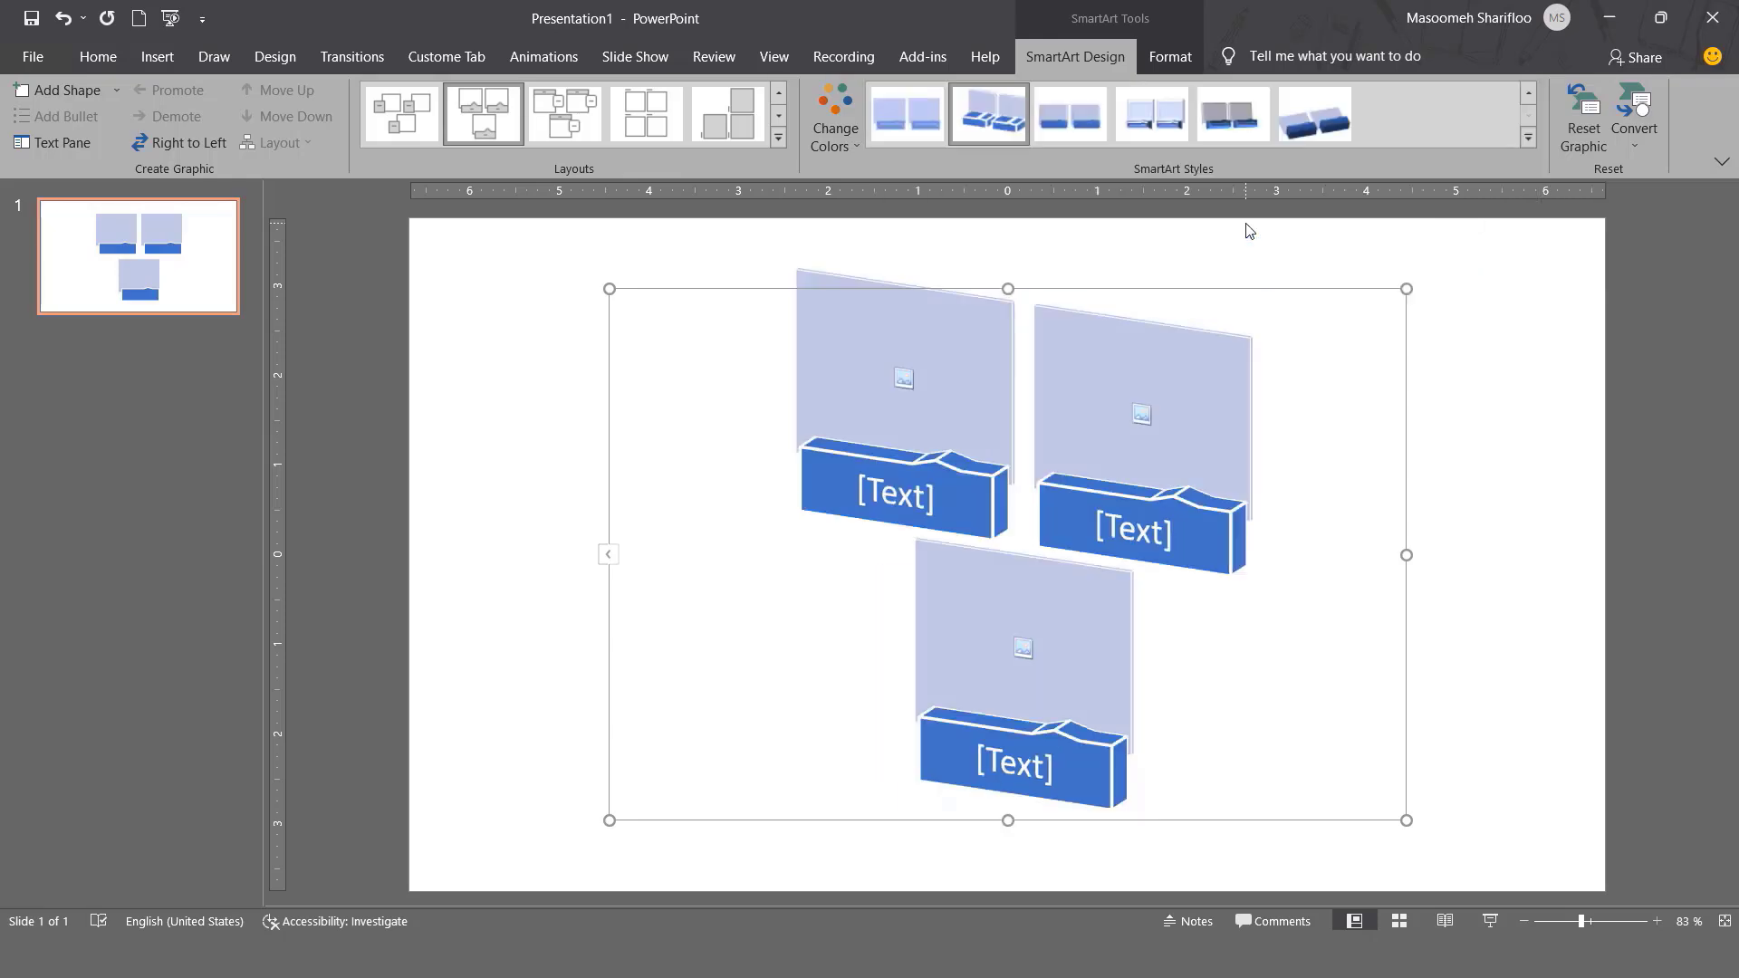
click(1152, 67)
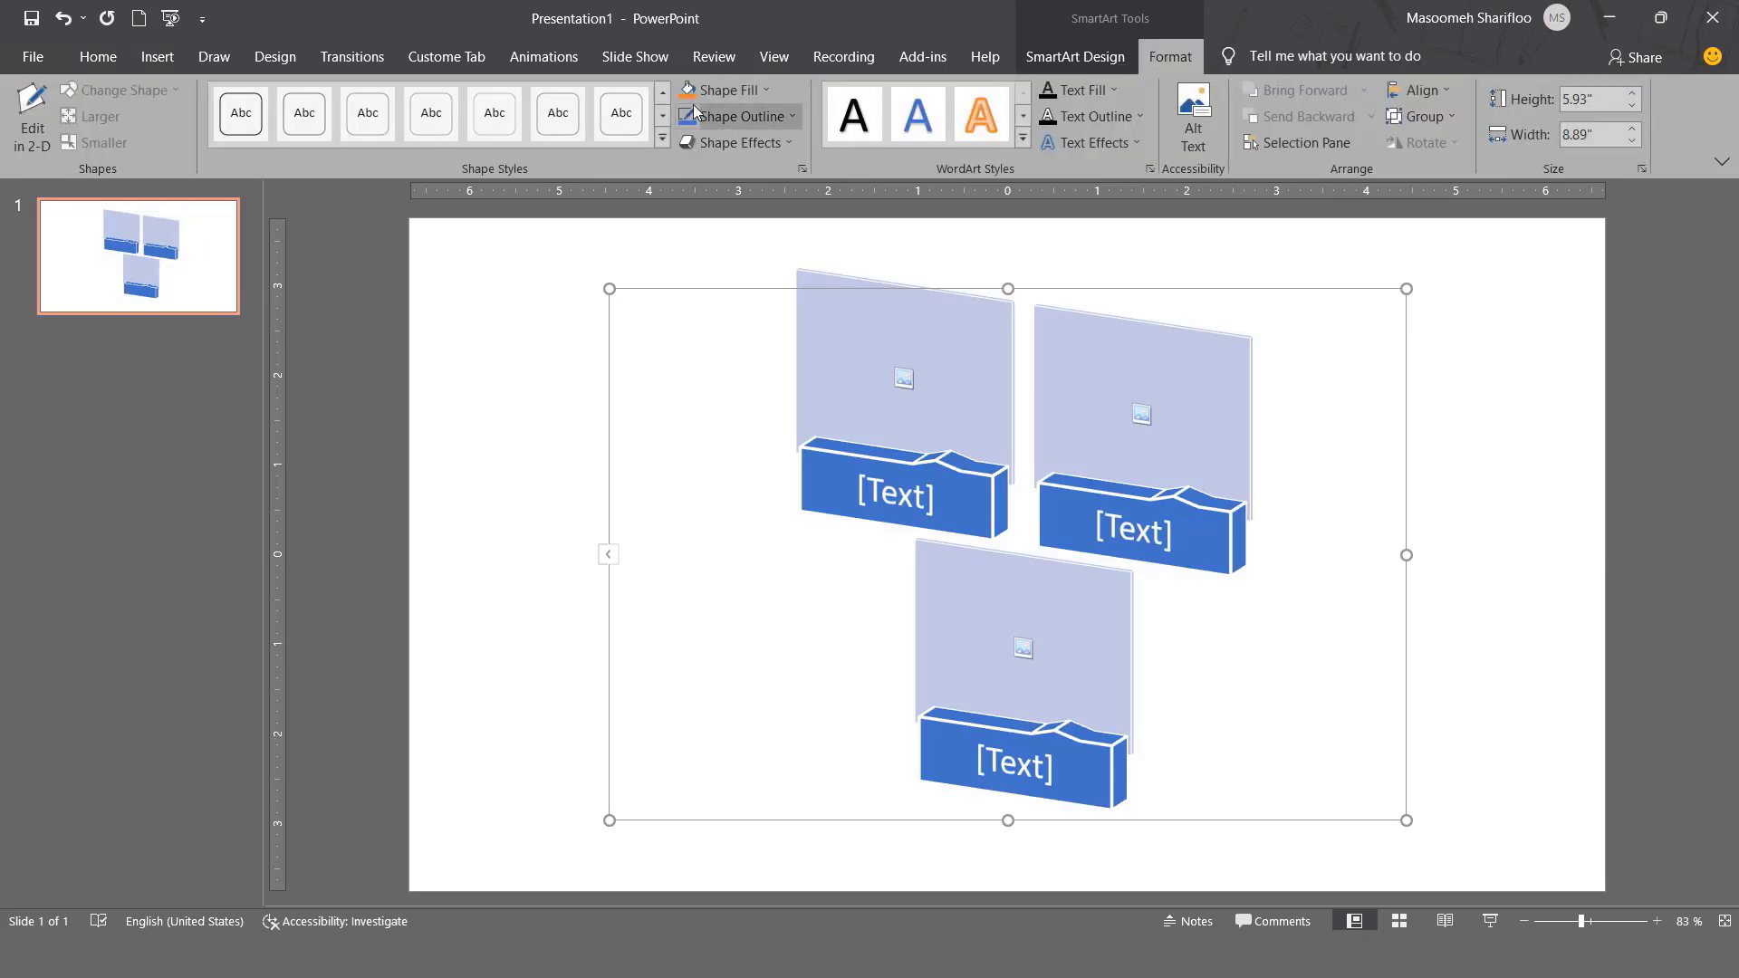
Flatten the Brick Scene graphic with Edit in 2-D, then select and deselect the top-left picture.
click(16, 138)
click(17, 138)
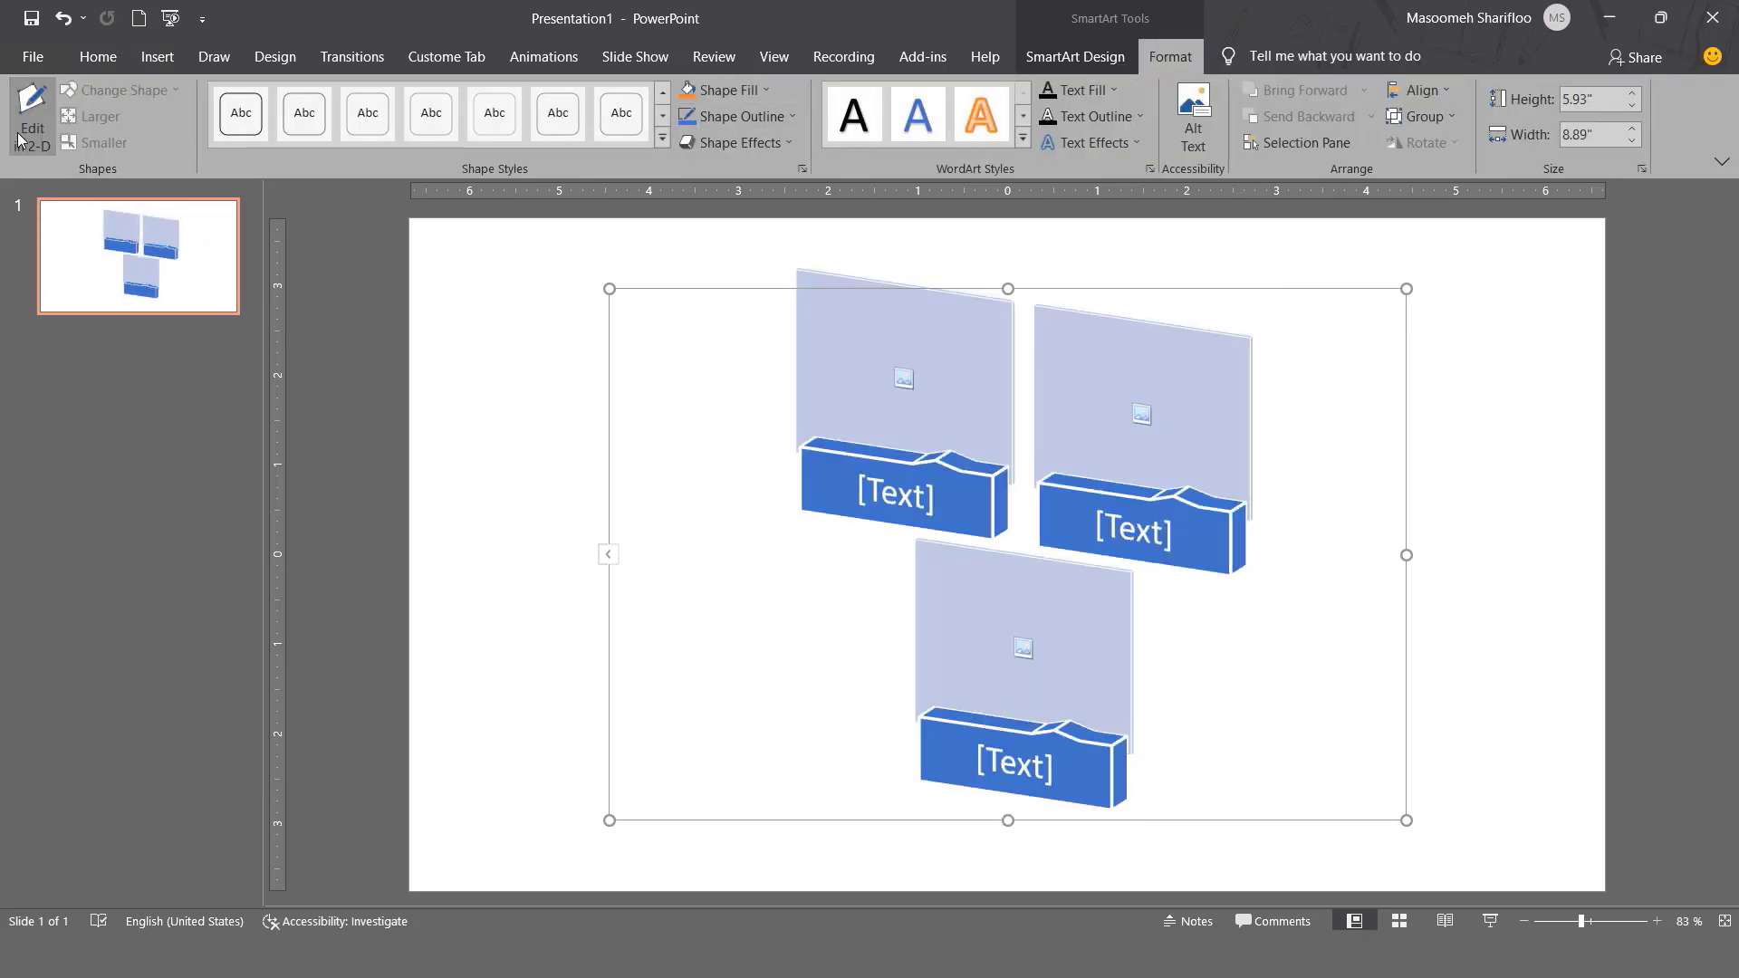
click(18, 138)
click(18, 138)
click(18, 139)
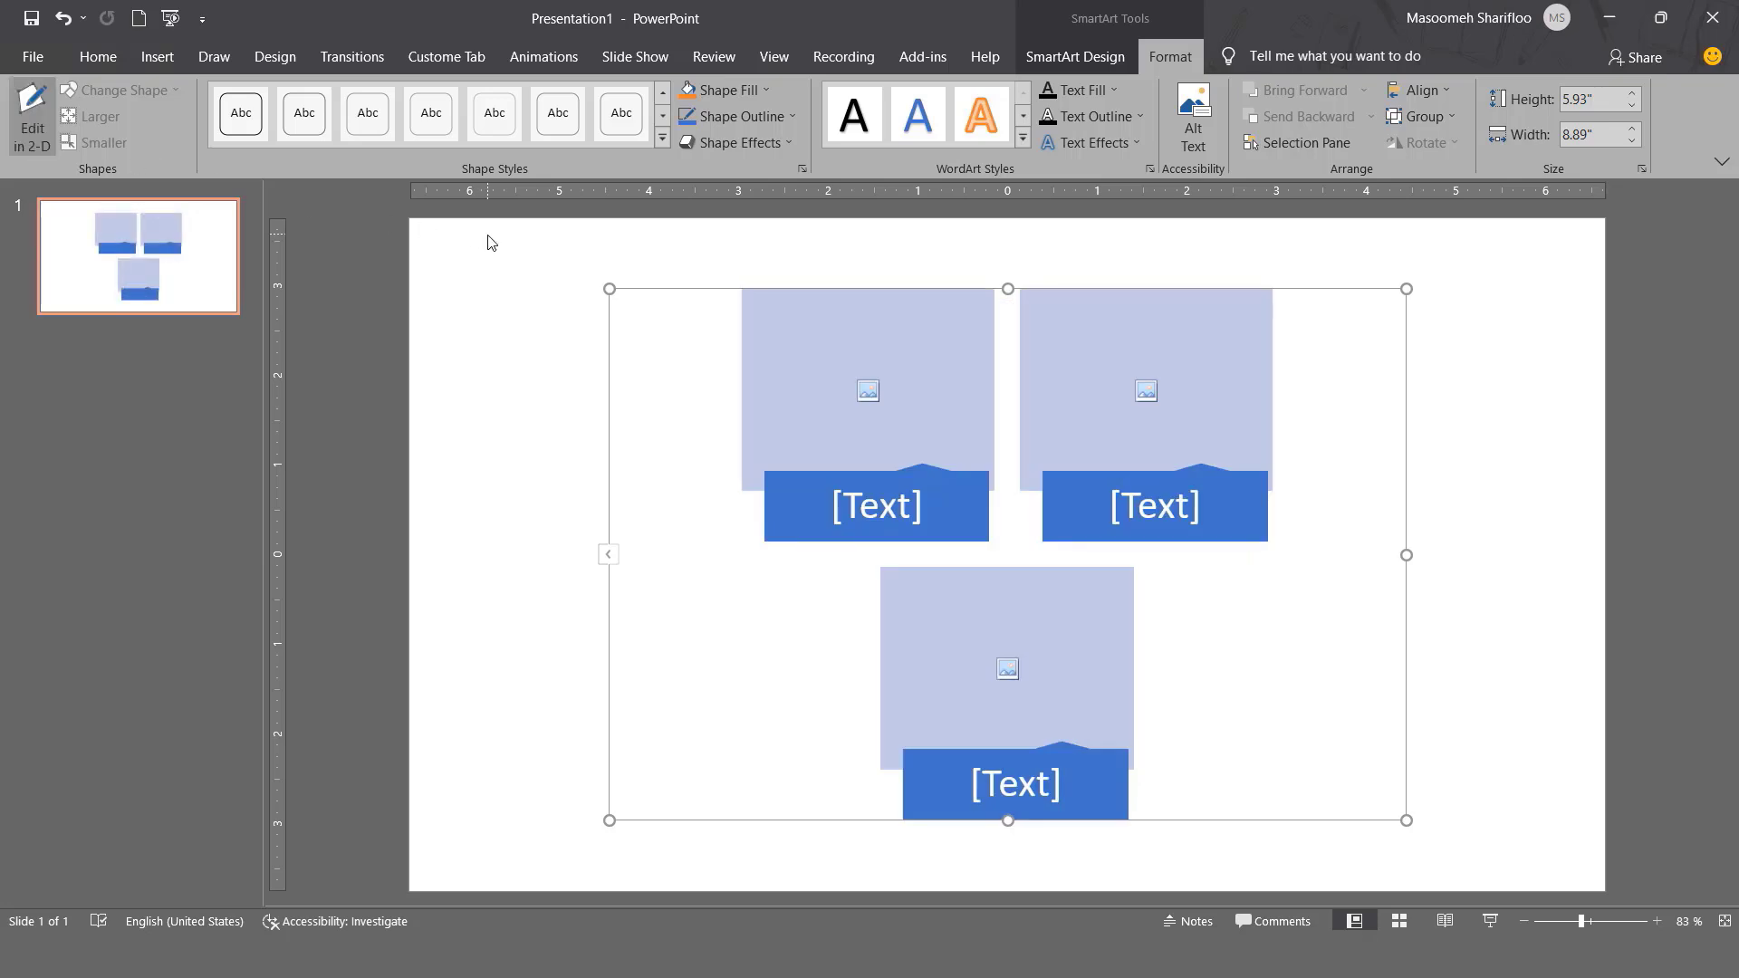
click(822, 330)
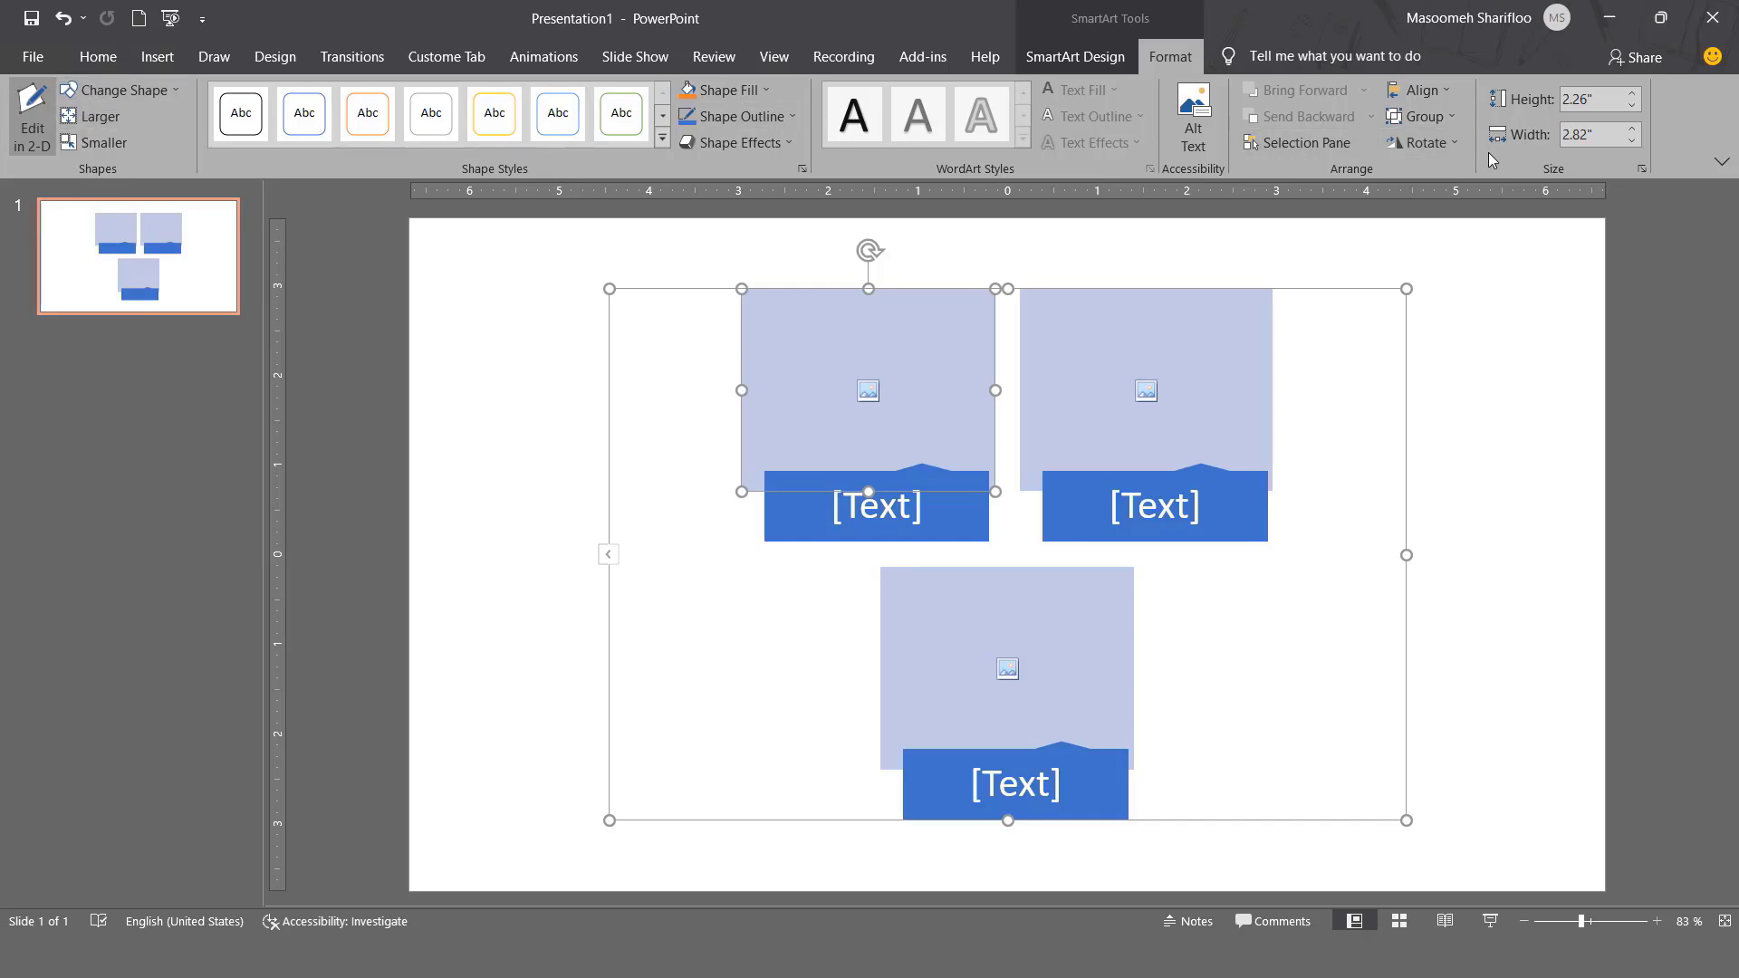
click(1299, 290)
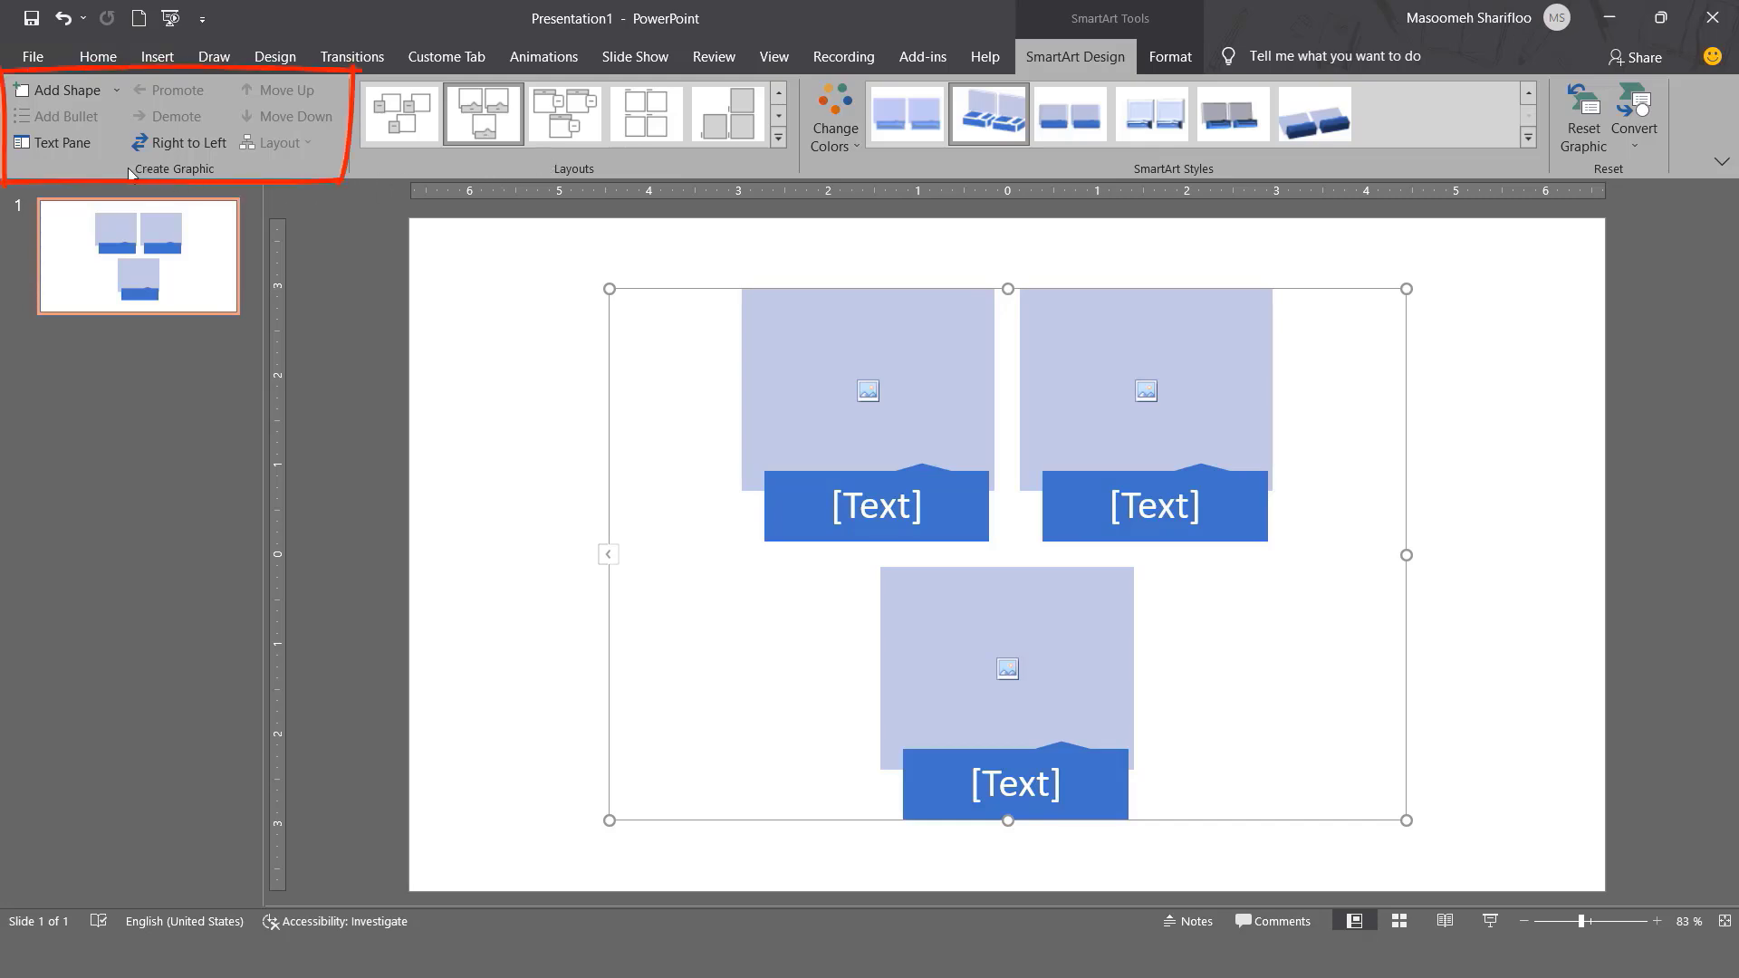
Add three new items after the first picture, making six items in two rows of three.
click(754, 319)
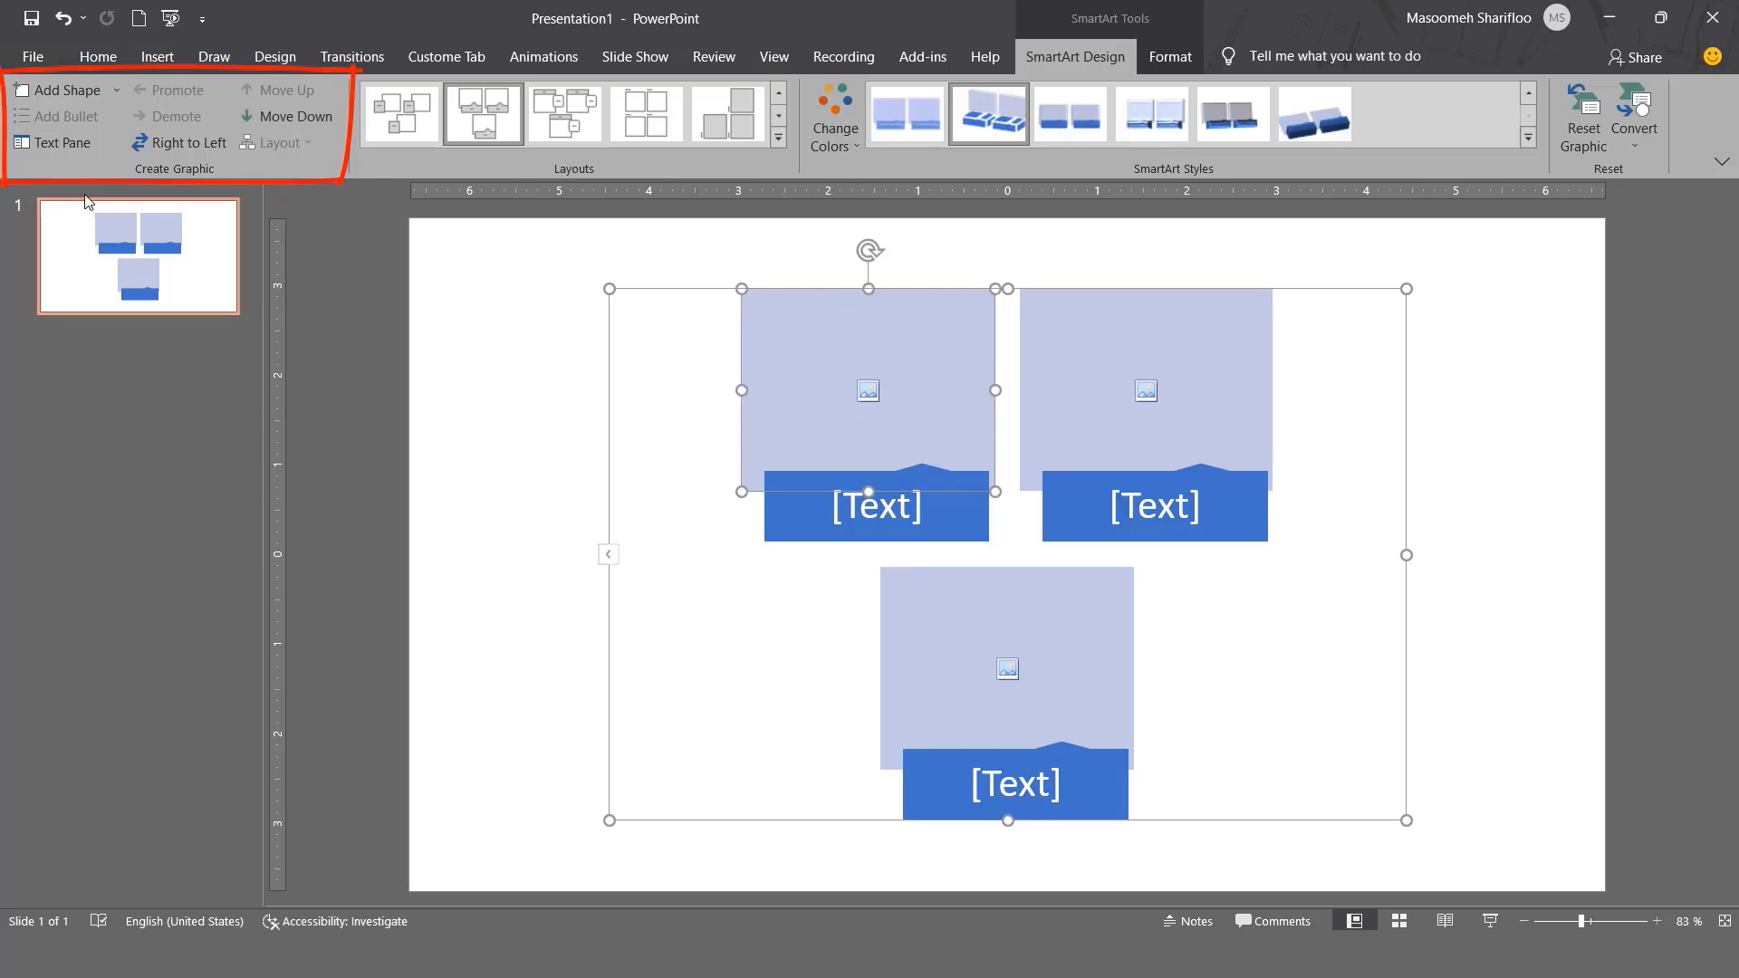
click(117, 91)
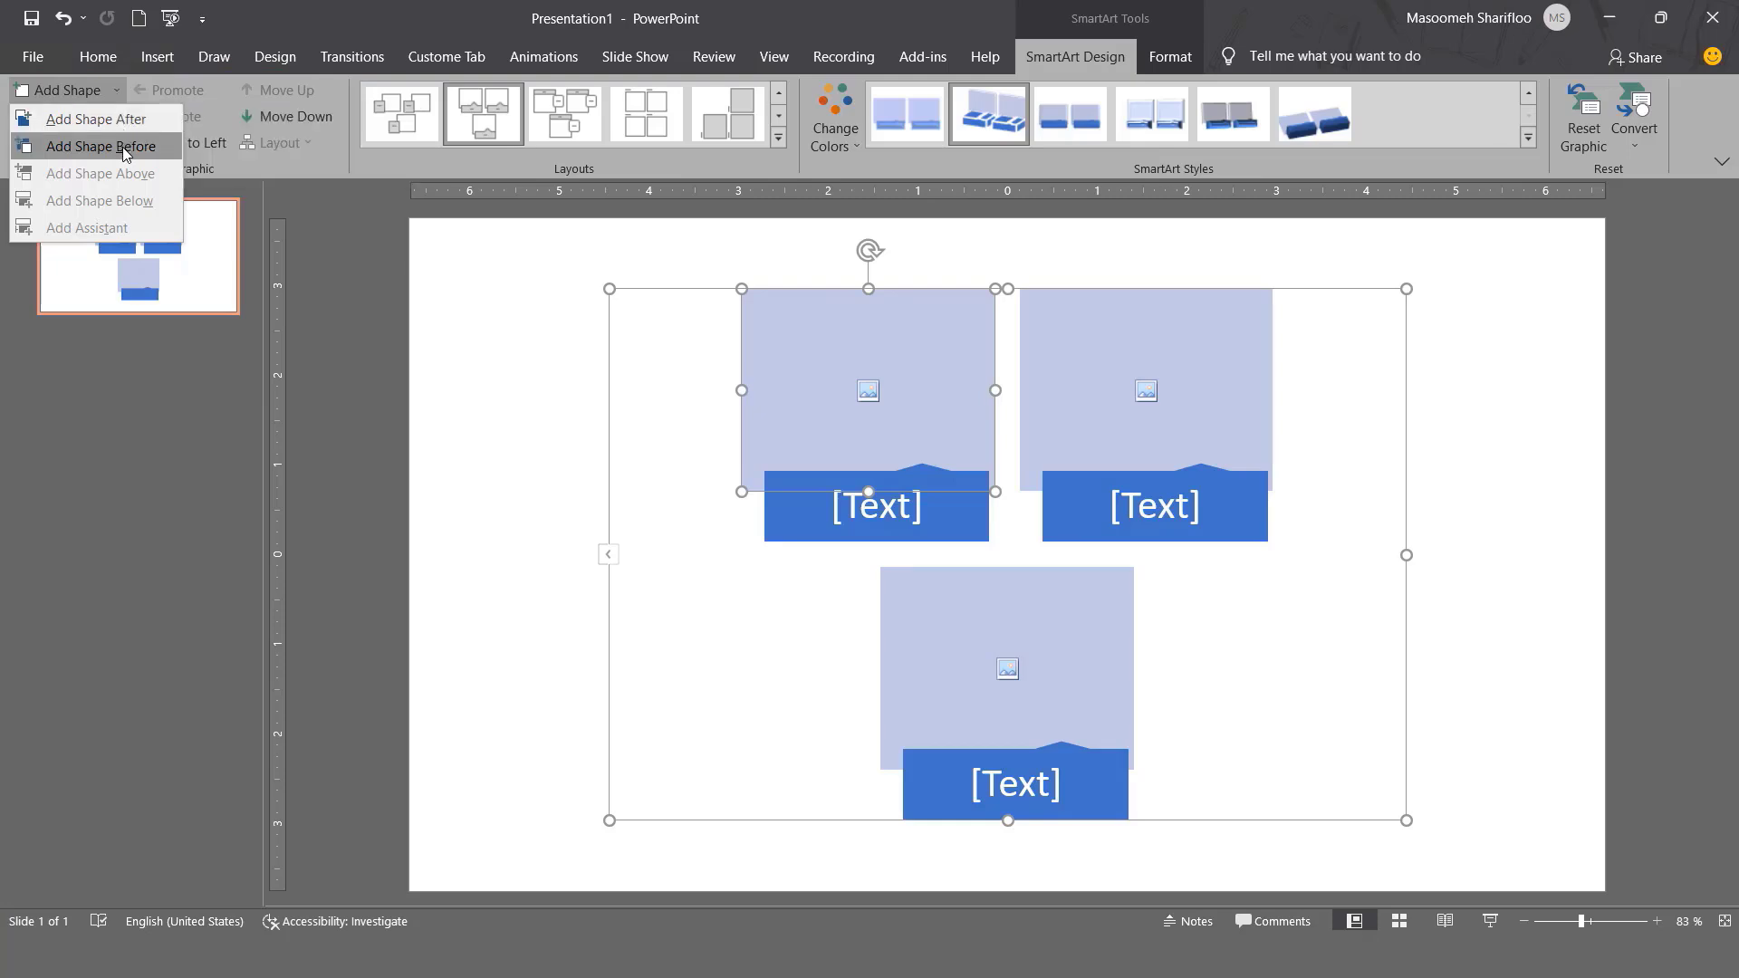
click(133, 124)
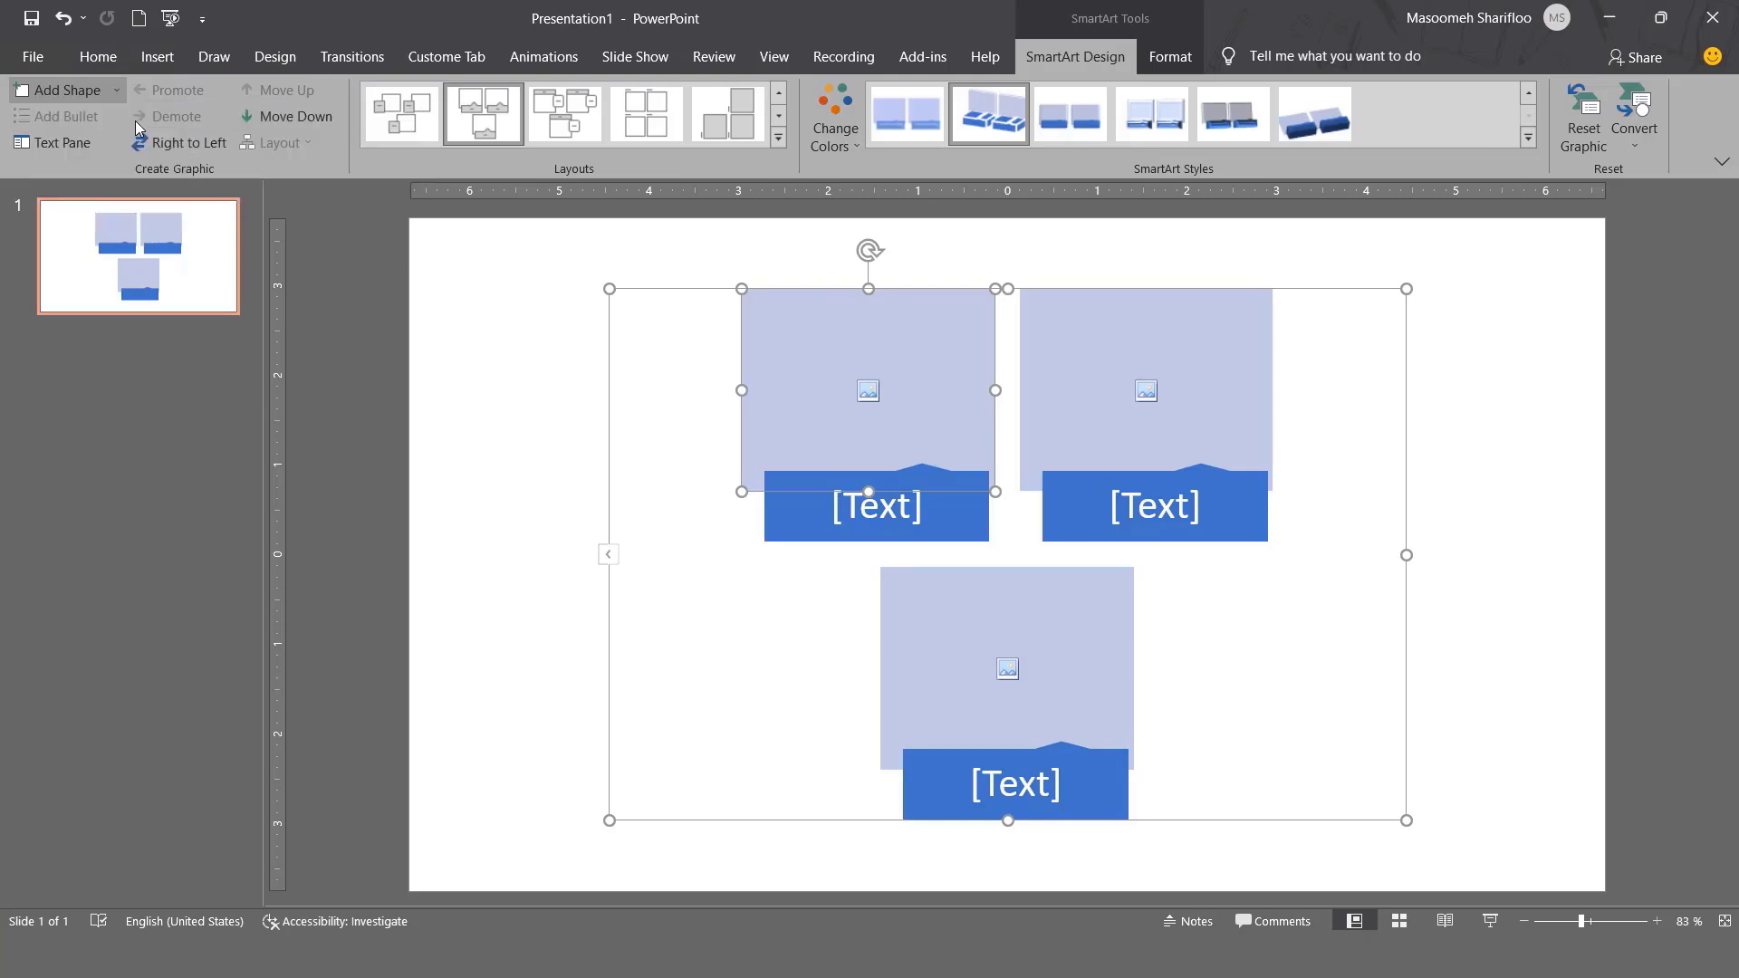
click(85, 94)
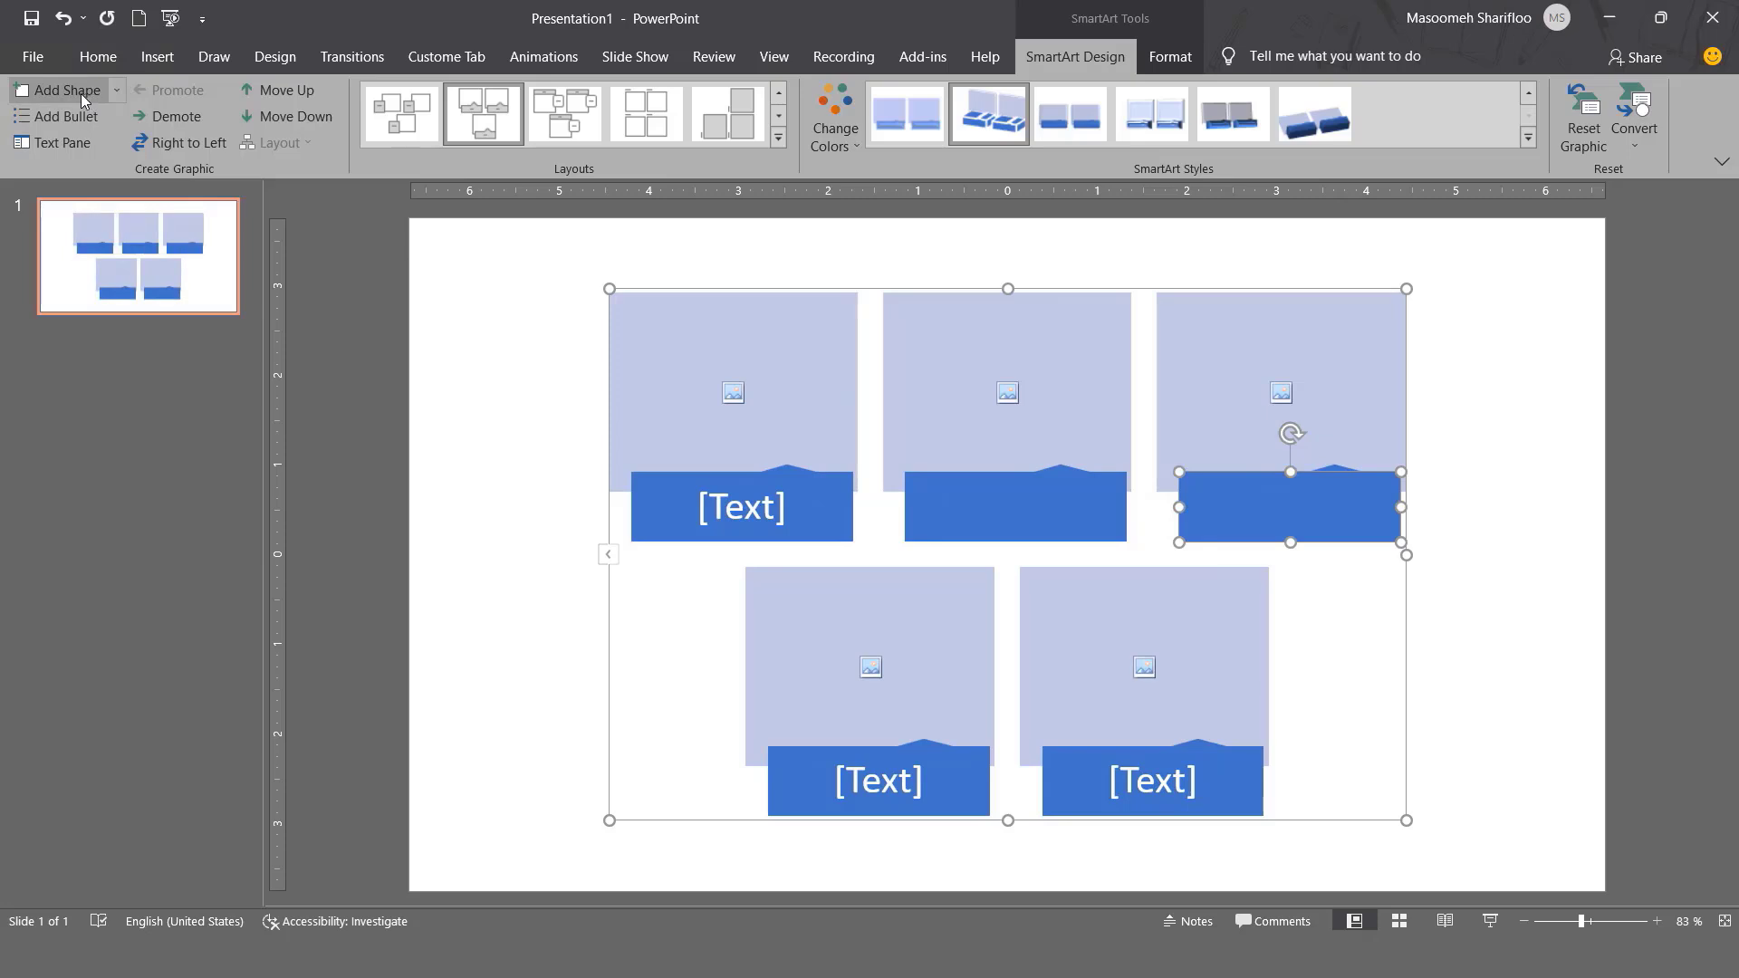
click(78, 94)
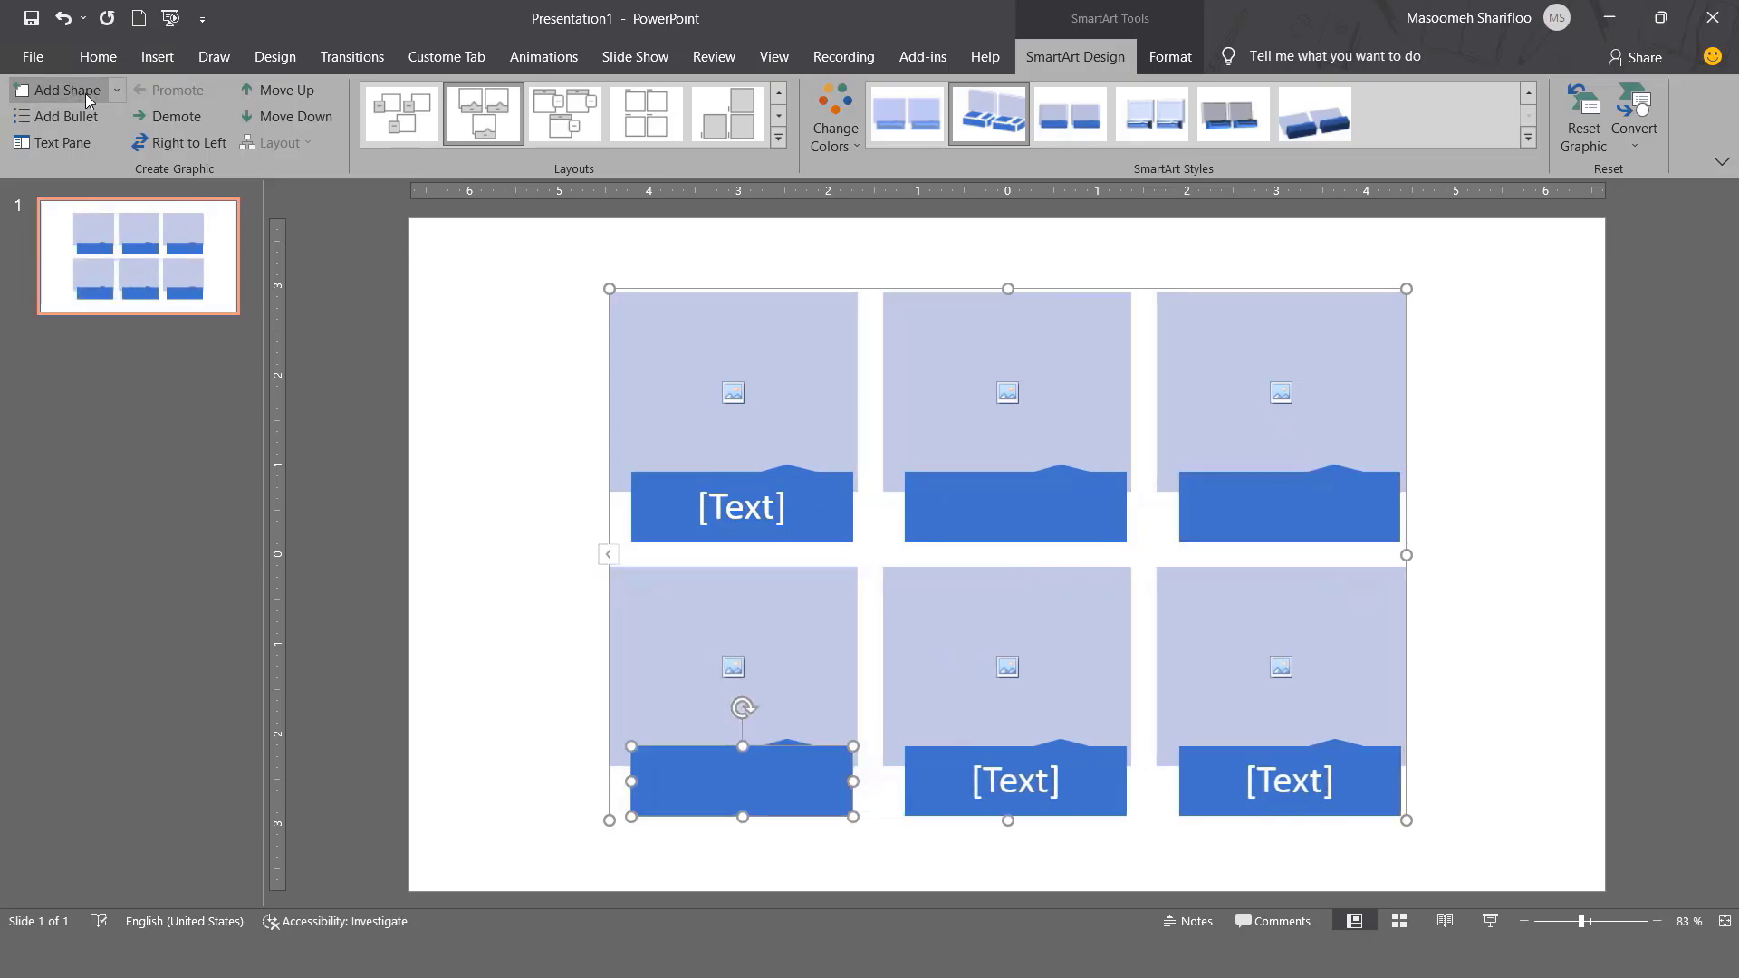
click(117, 91)
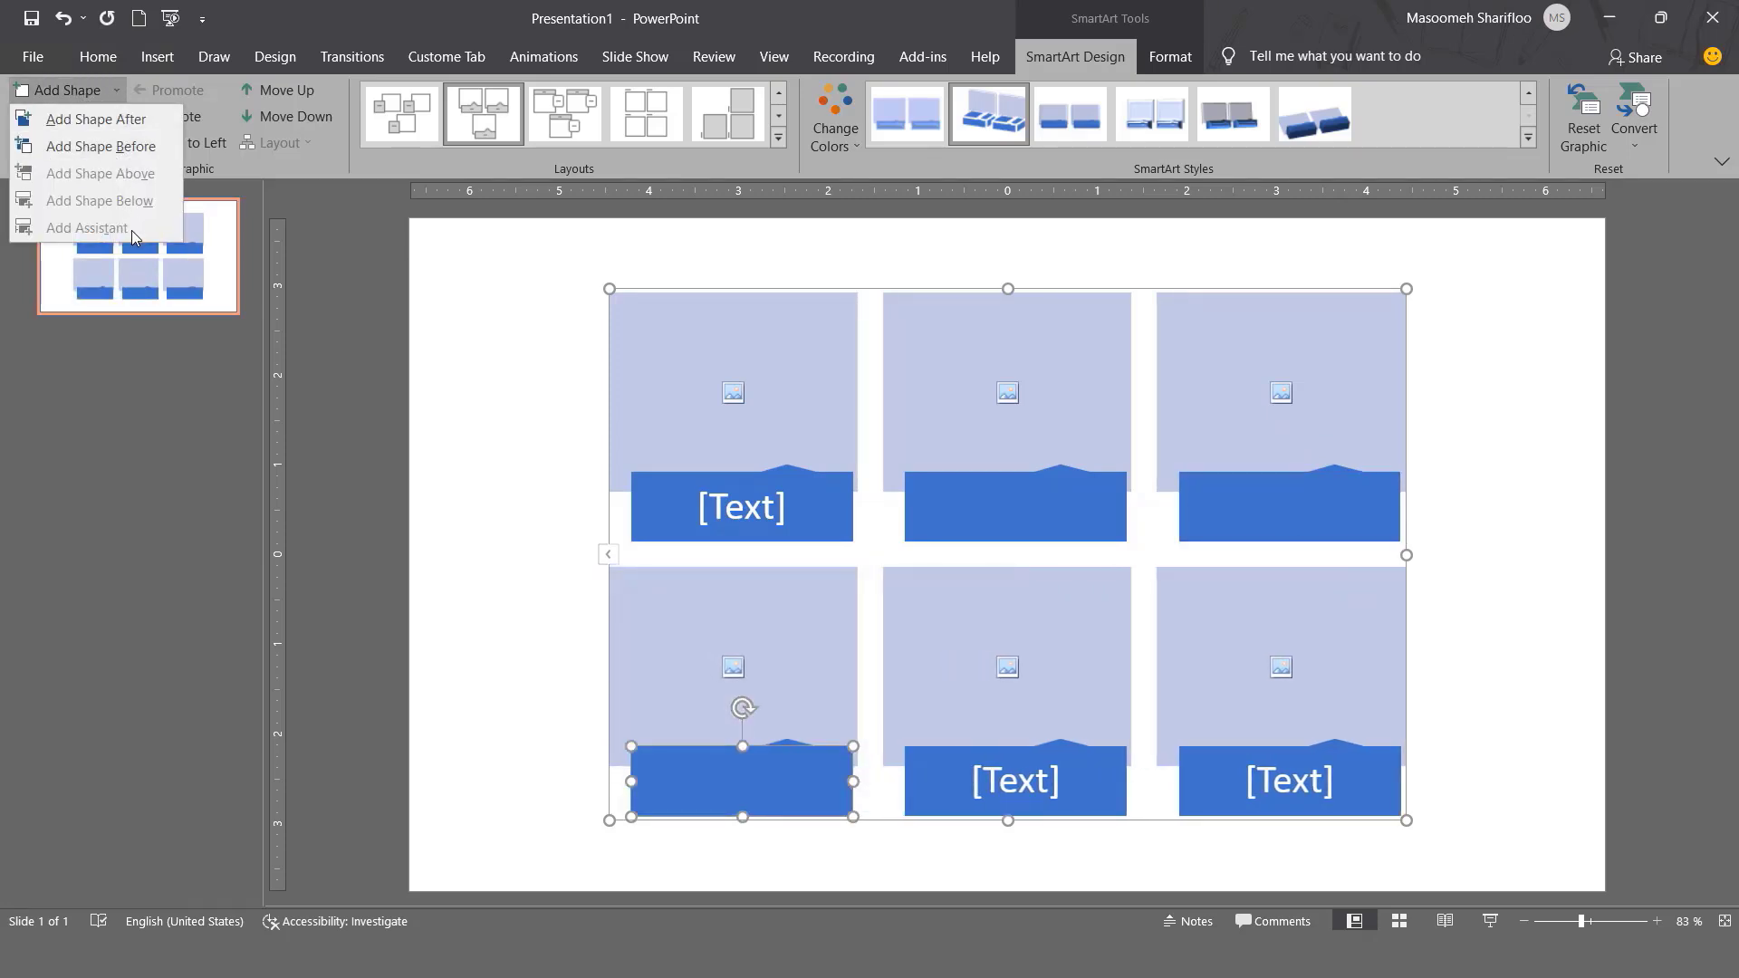
Undo the last change and open the SmartArt Text Pane.
click(494, 355)
key(ctrl+z)
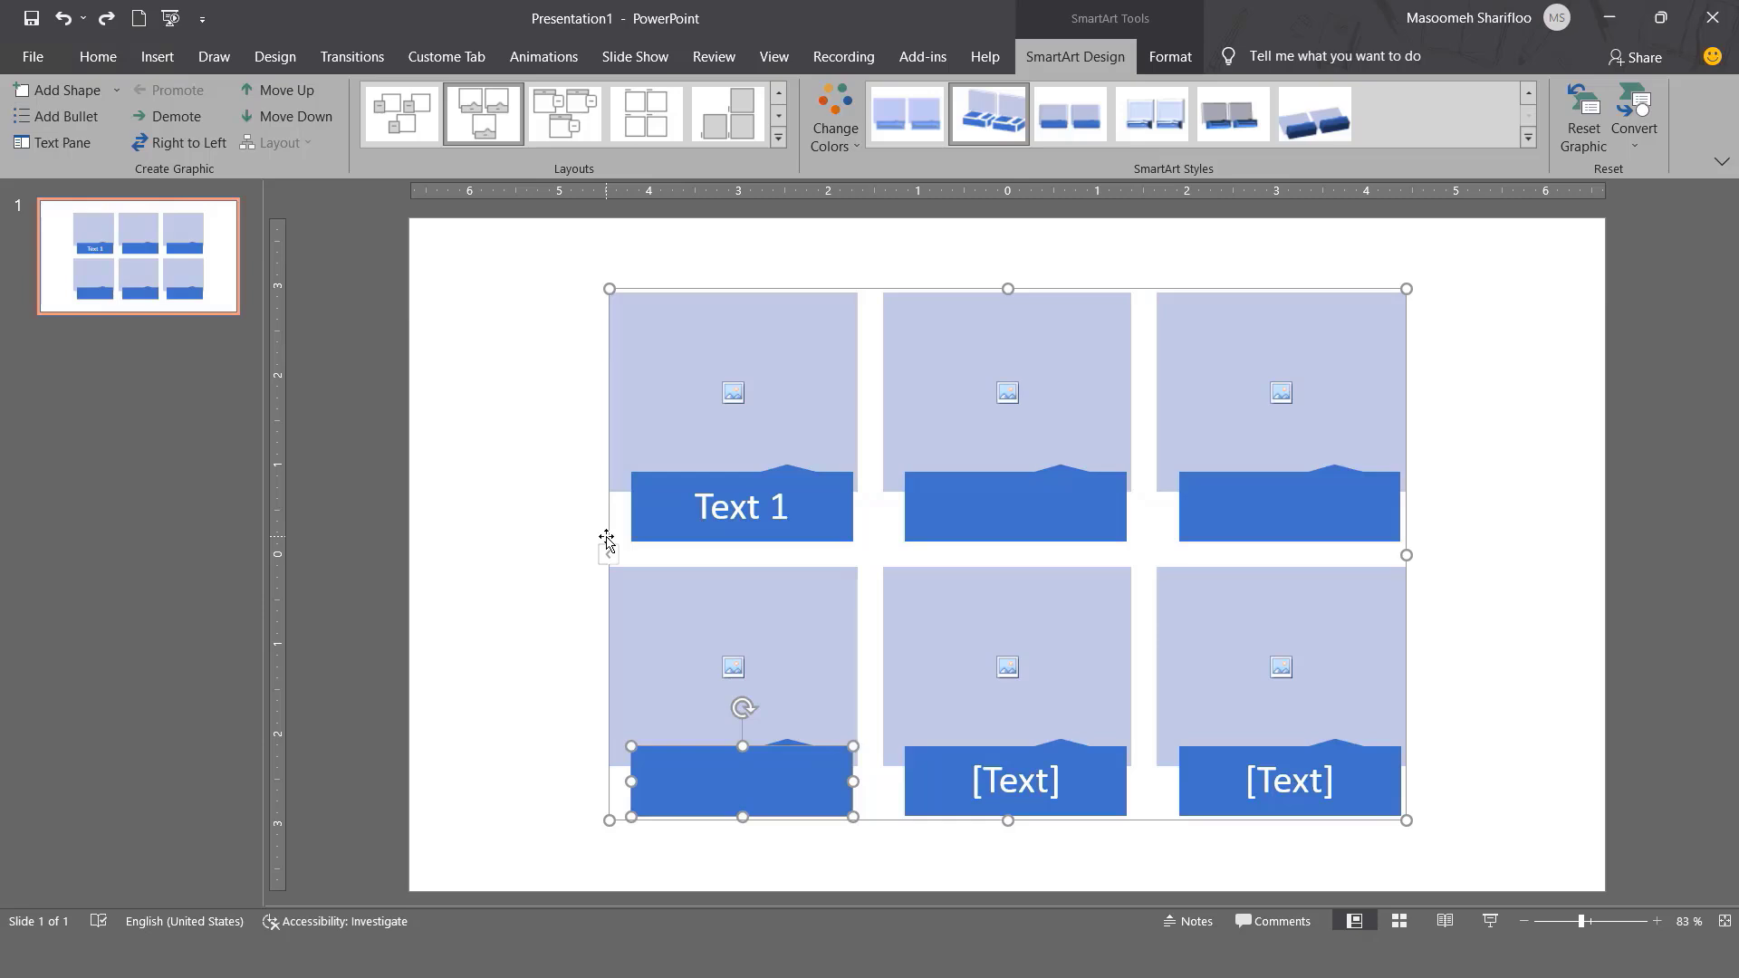
click(61, 145)
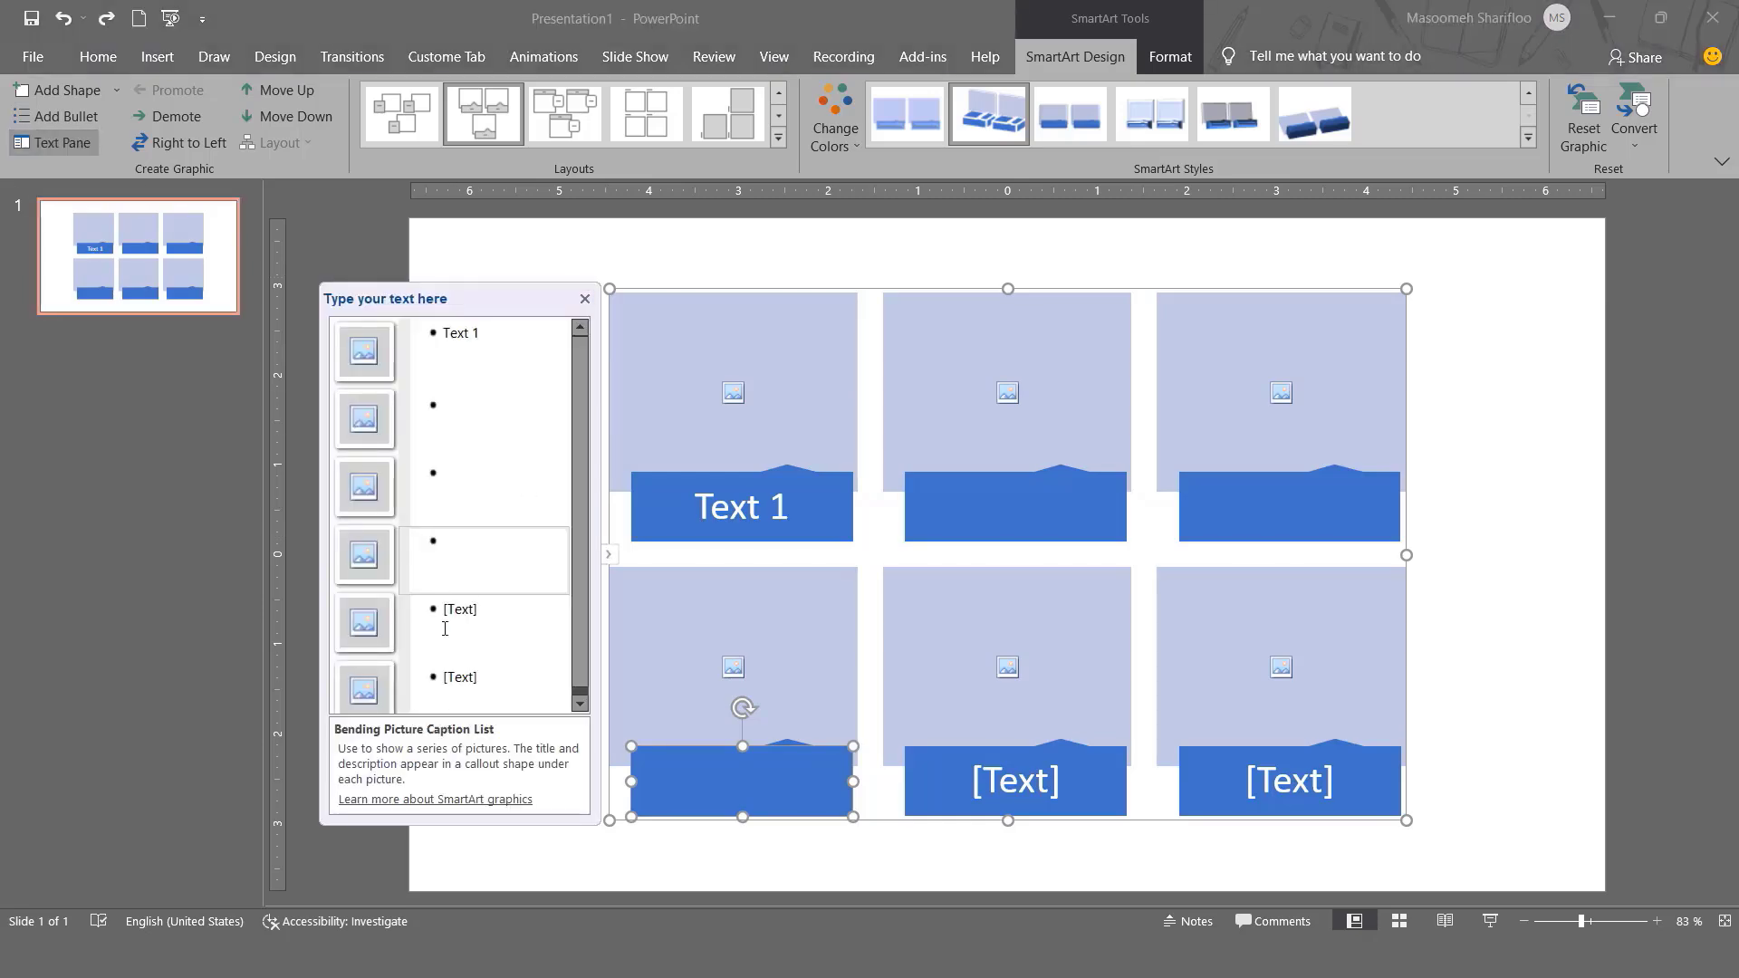
Enter captions Text 2, Text 3, Text 4, Text 5 and Text 6 in the Text Pane.
click(478, 337)
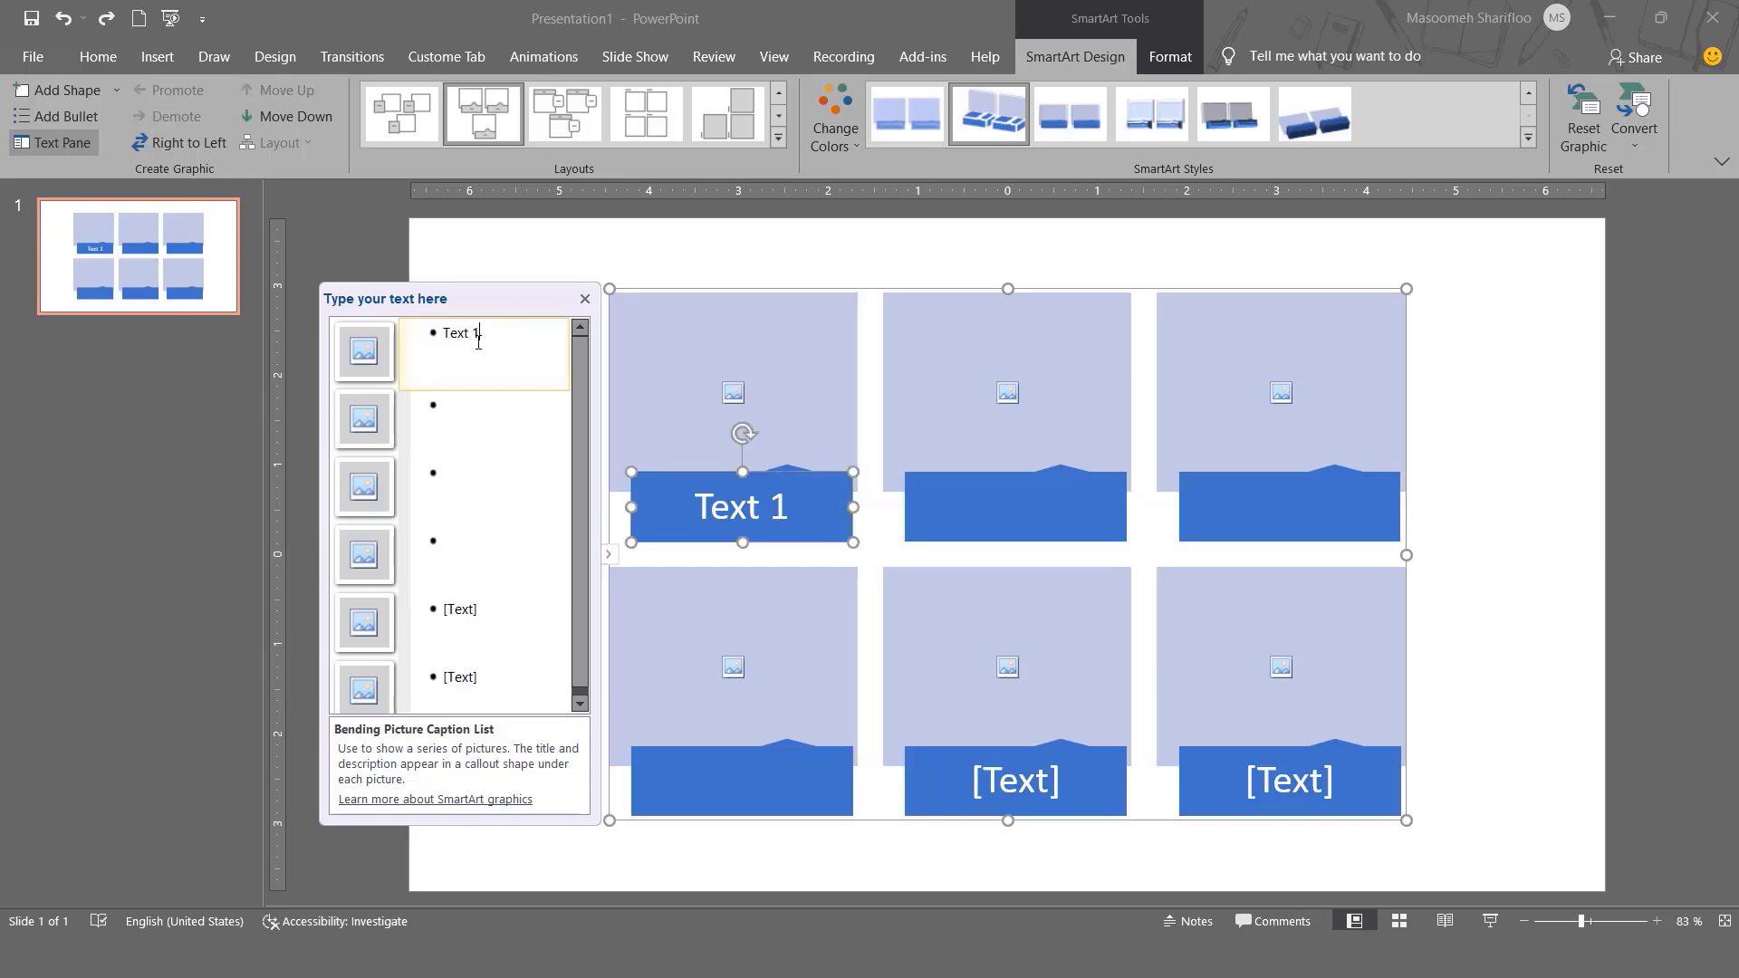
click(481, 410)
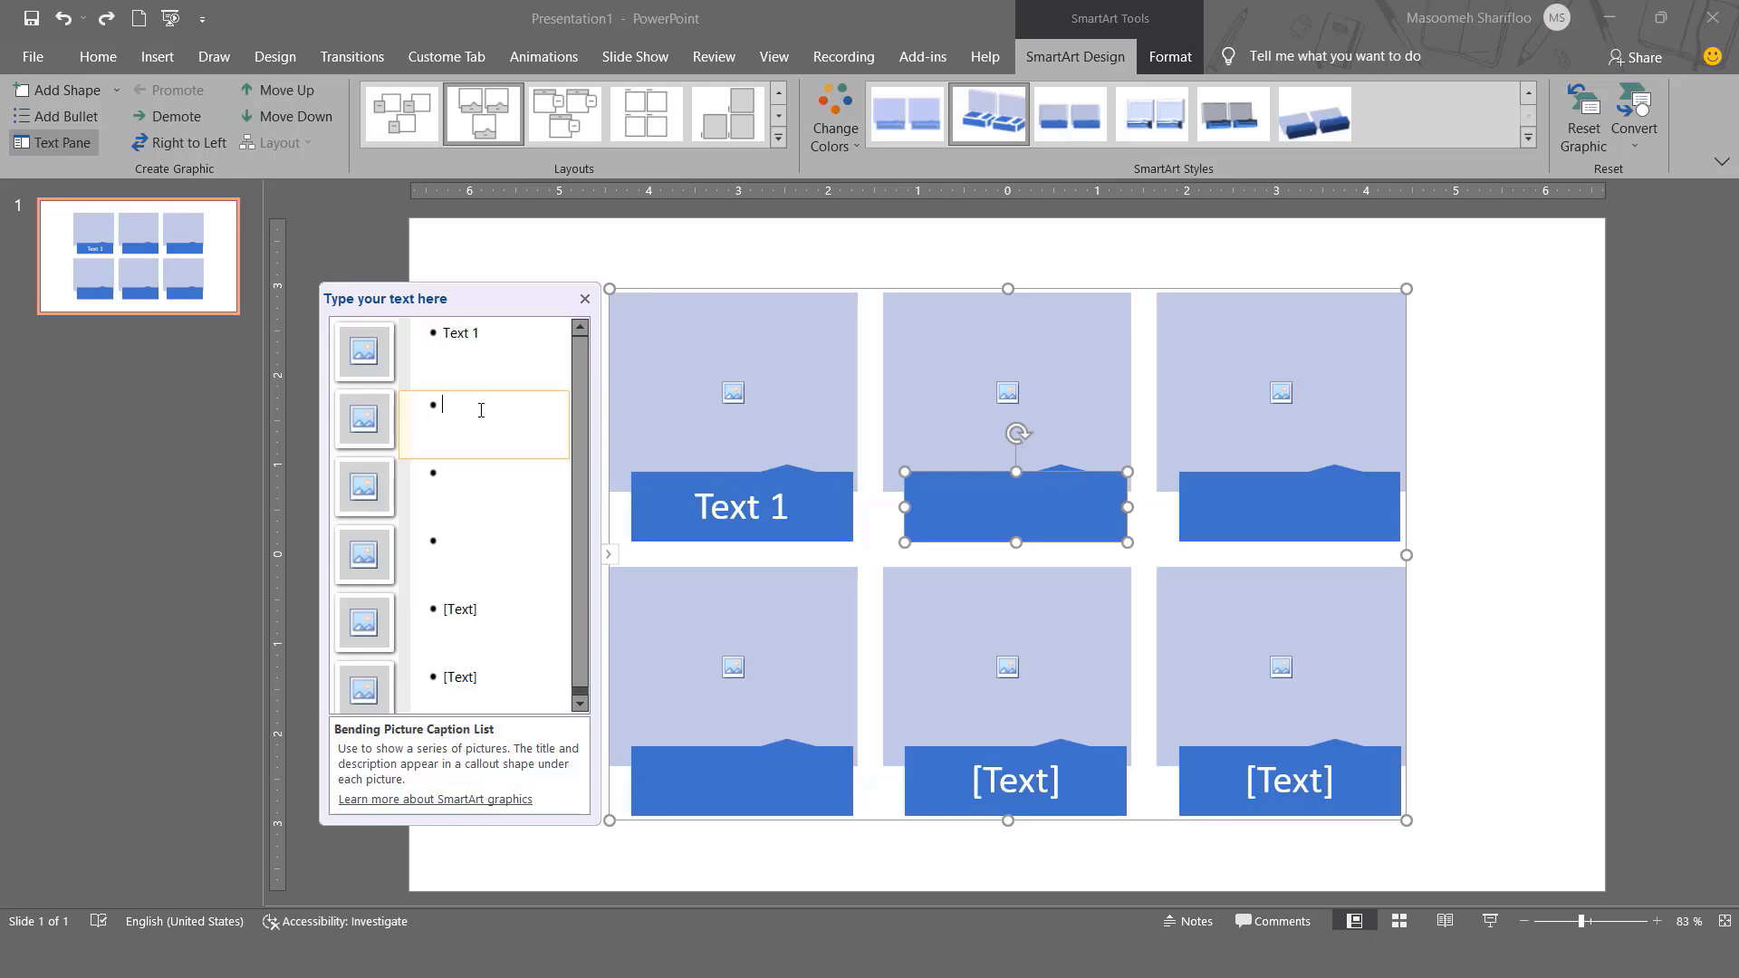
text(Text 2)
click(478, 478)
text(Text 3)
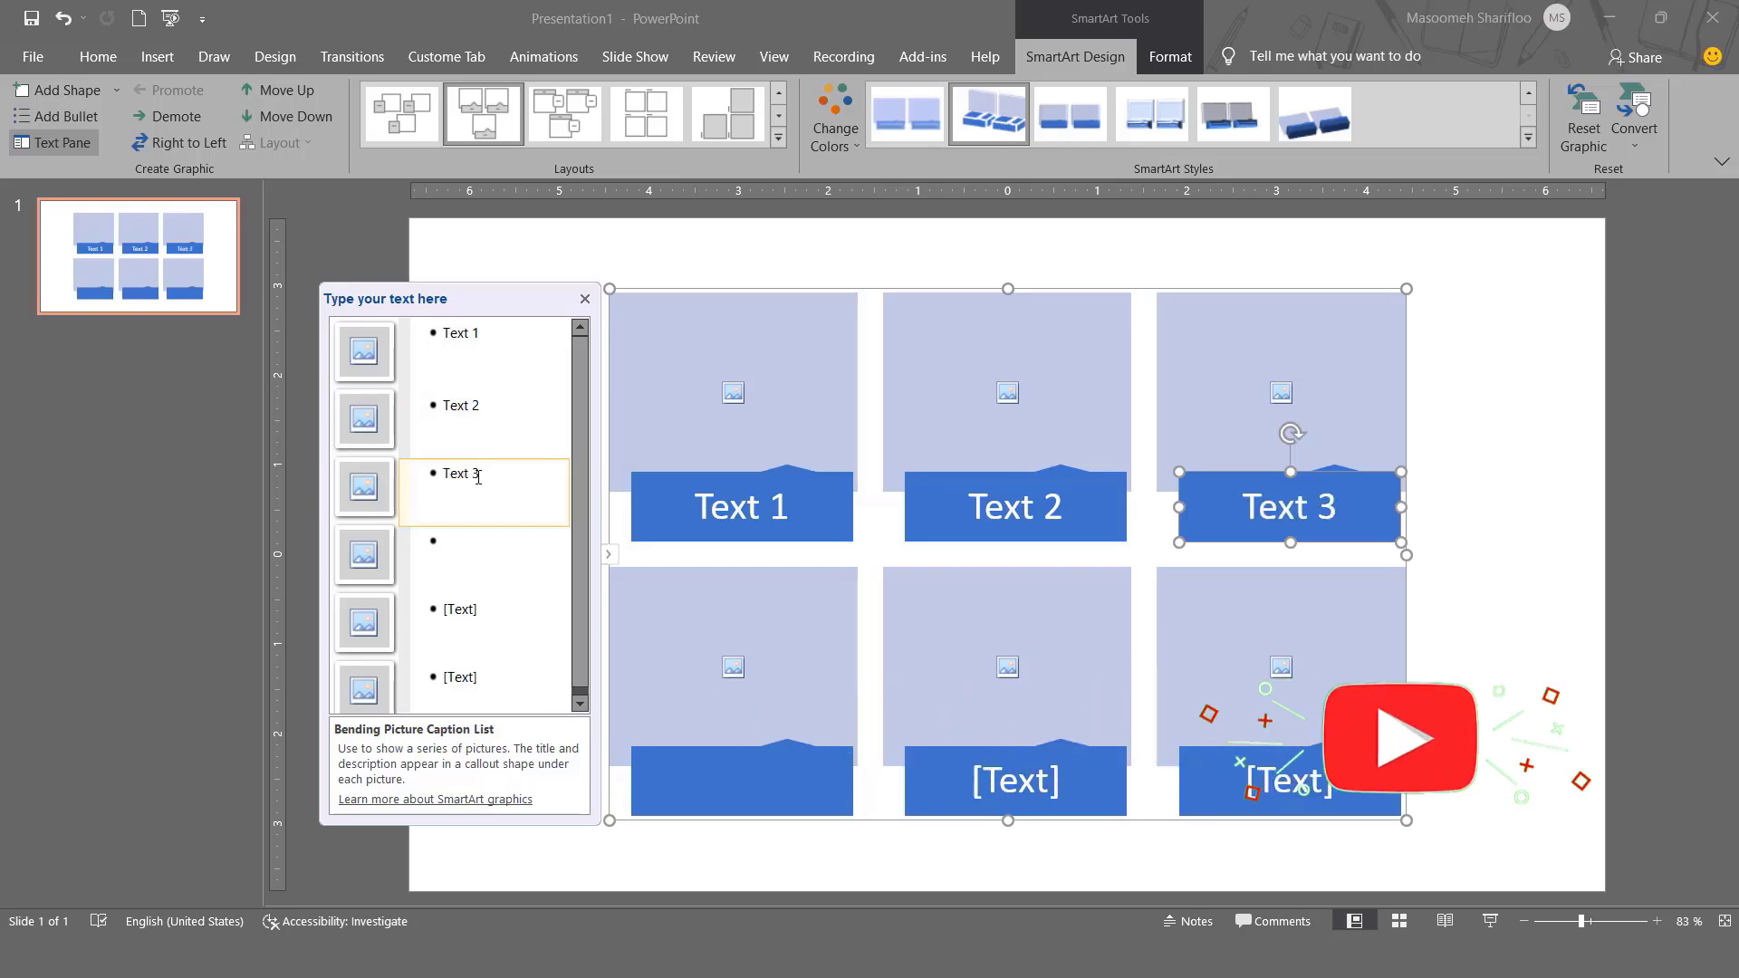
click(471, 543)
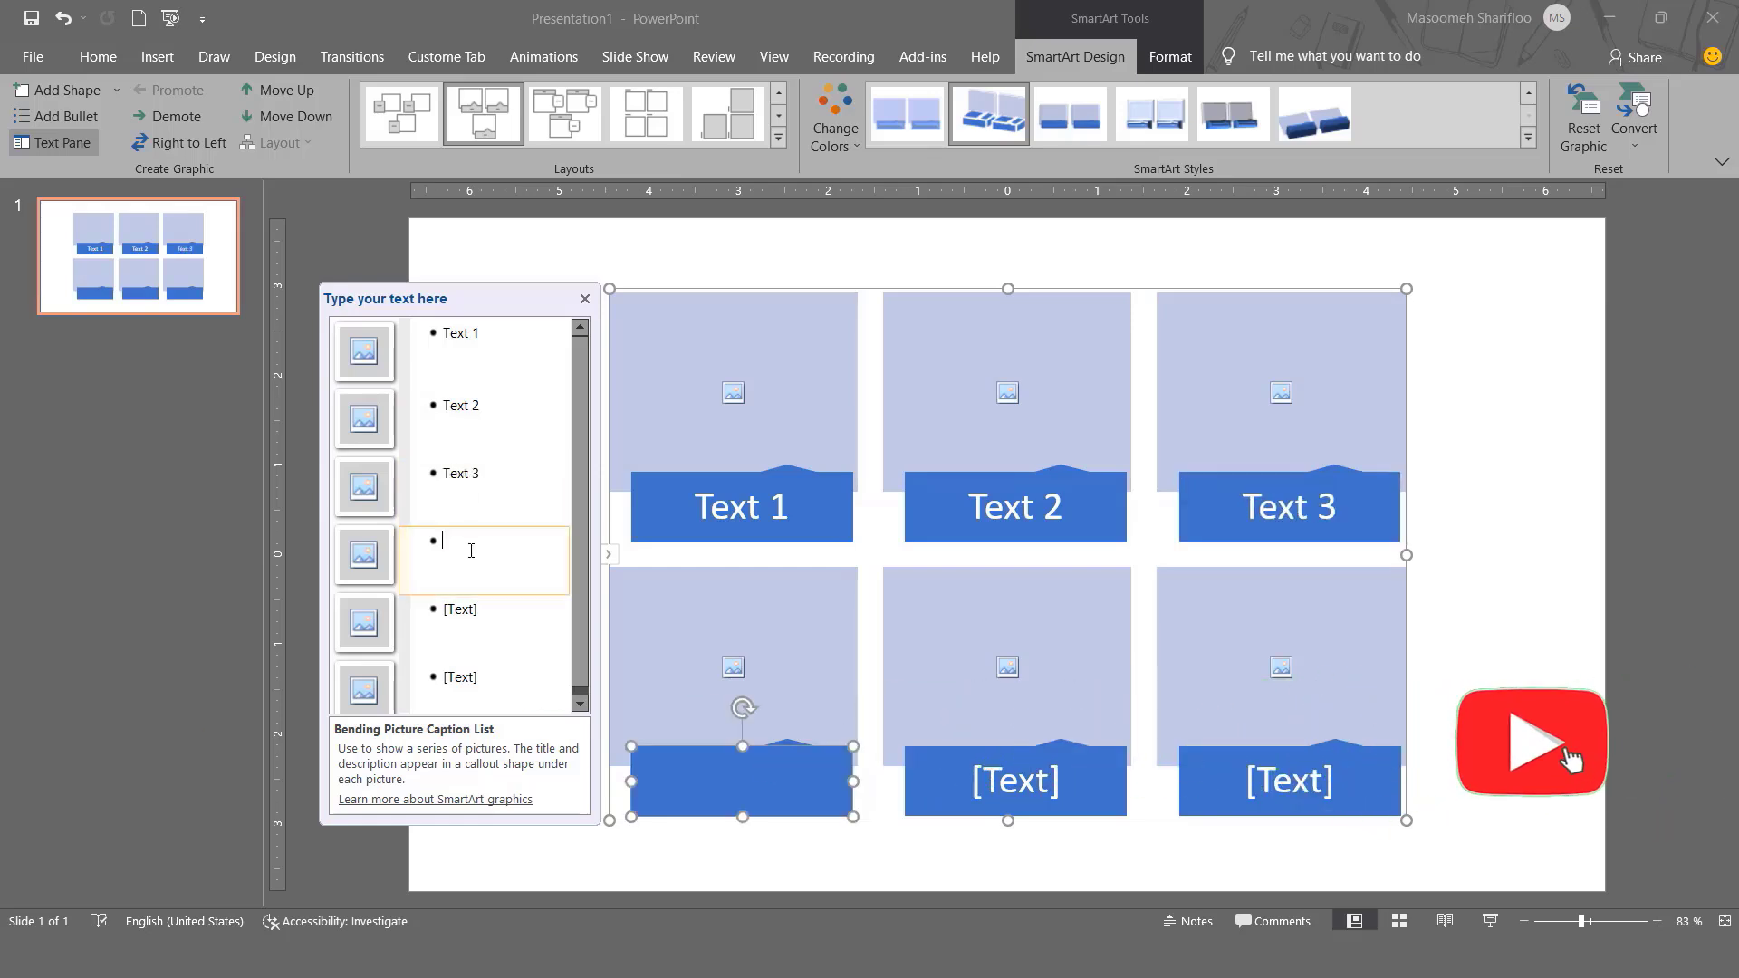
text(Text 4)
click(463, 609)
text(Text 5)
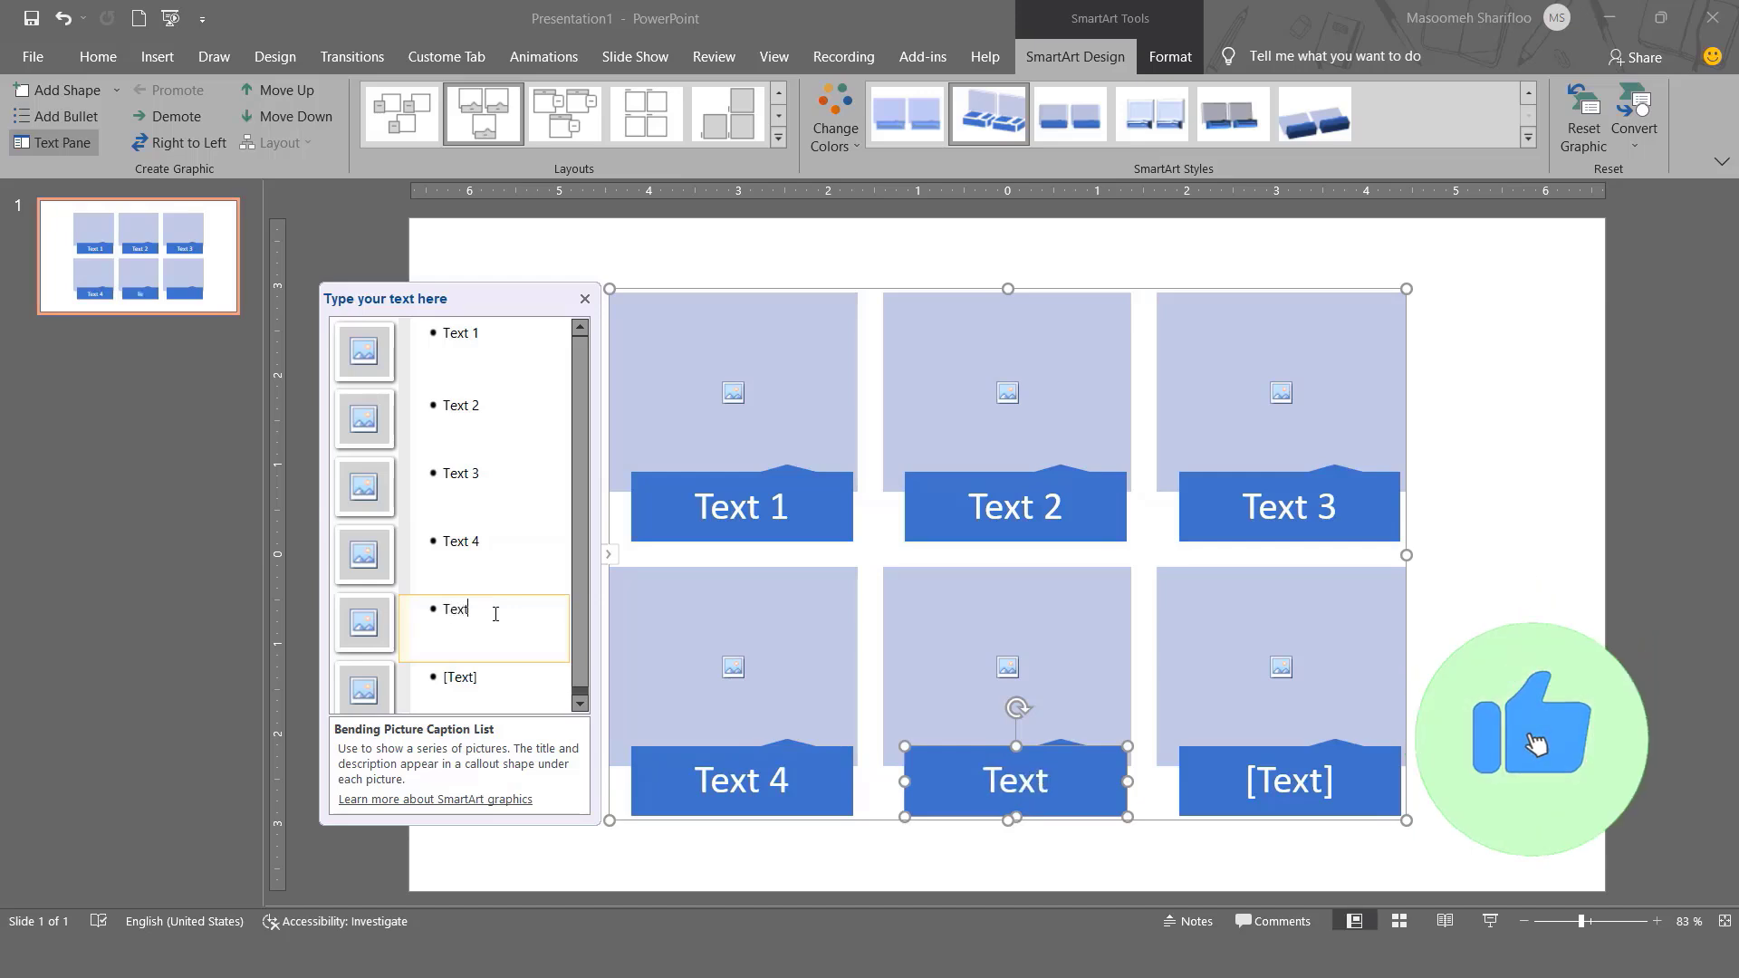
click(504, 679)
text(Text 6)
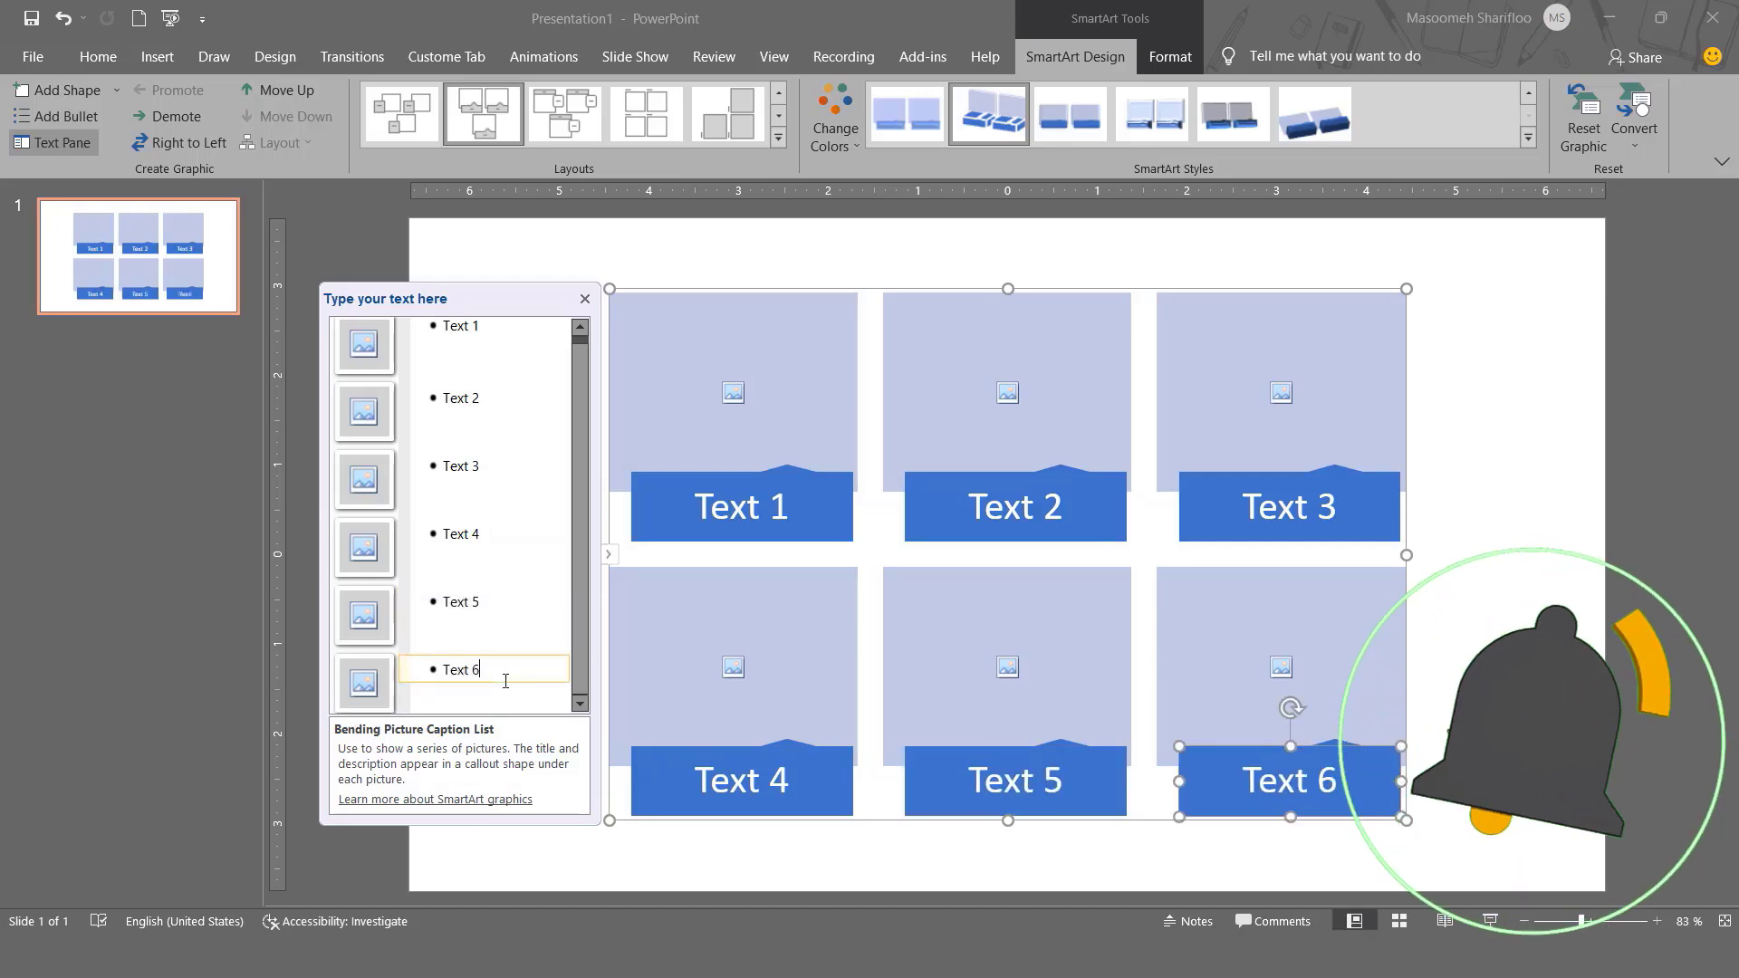
Add a seventh item captioned Text 7 and close the Text Pane.
key(Return)
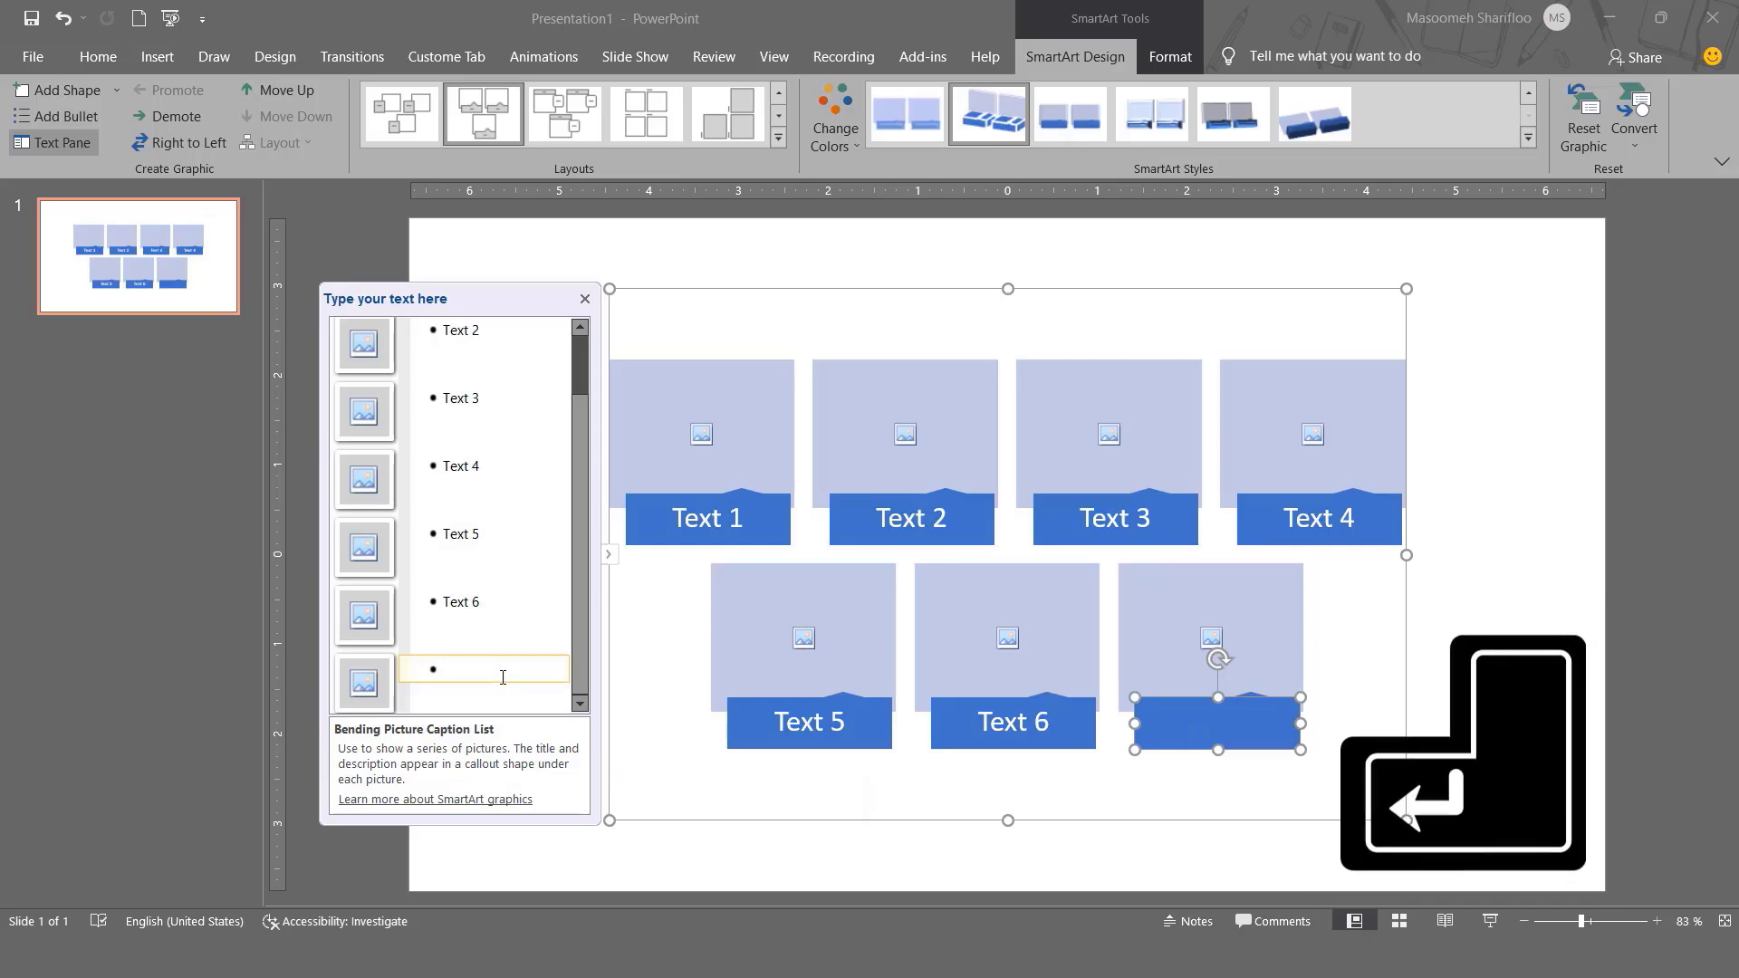
text(Text 7)
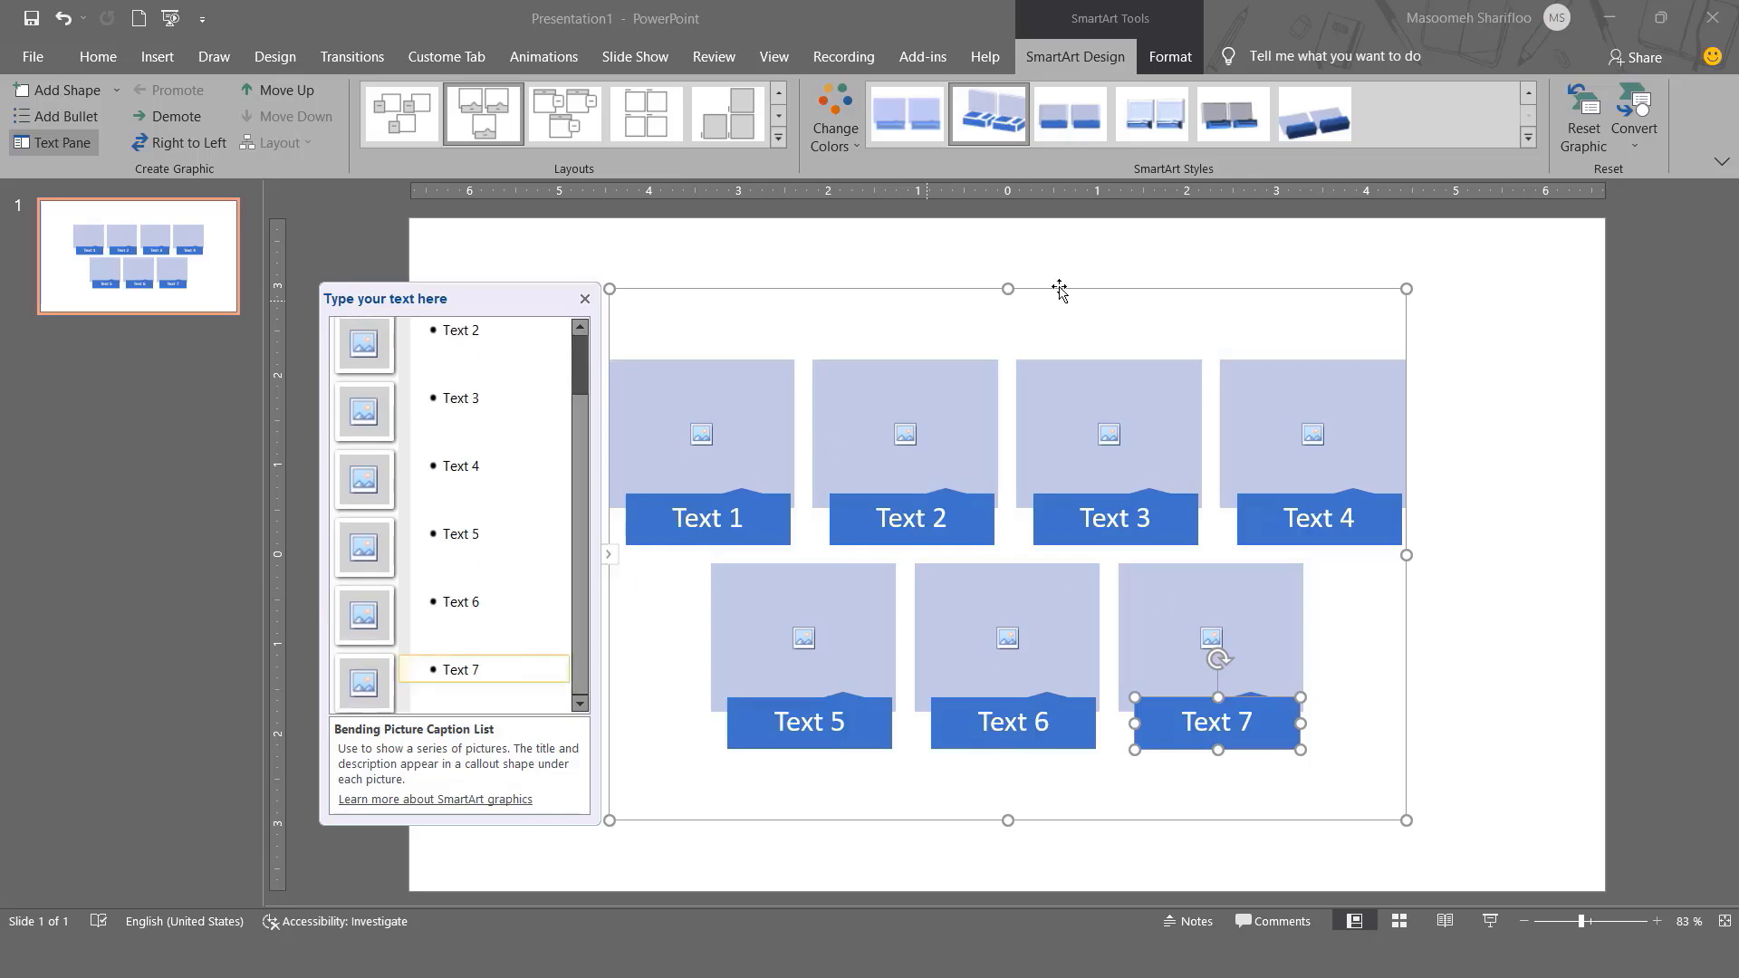
click(585, 300)
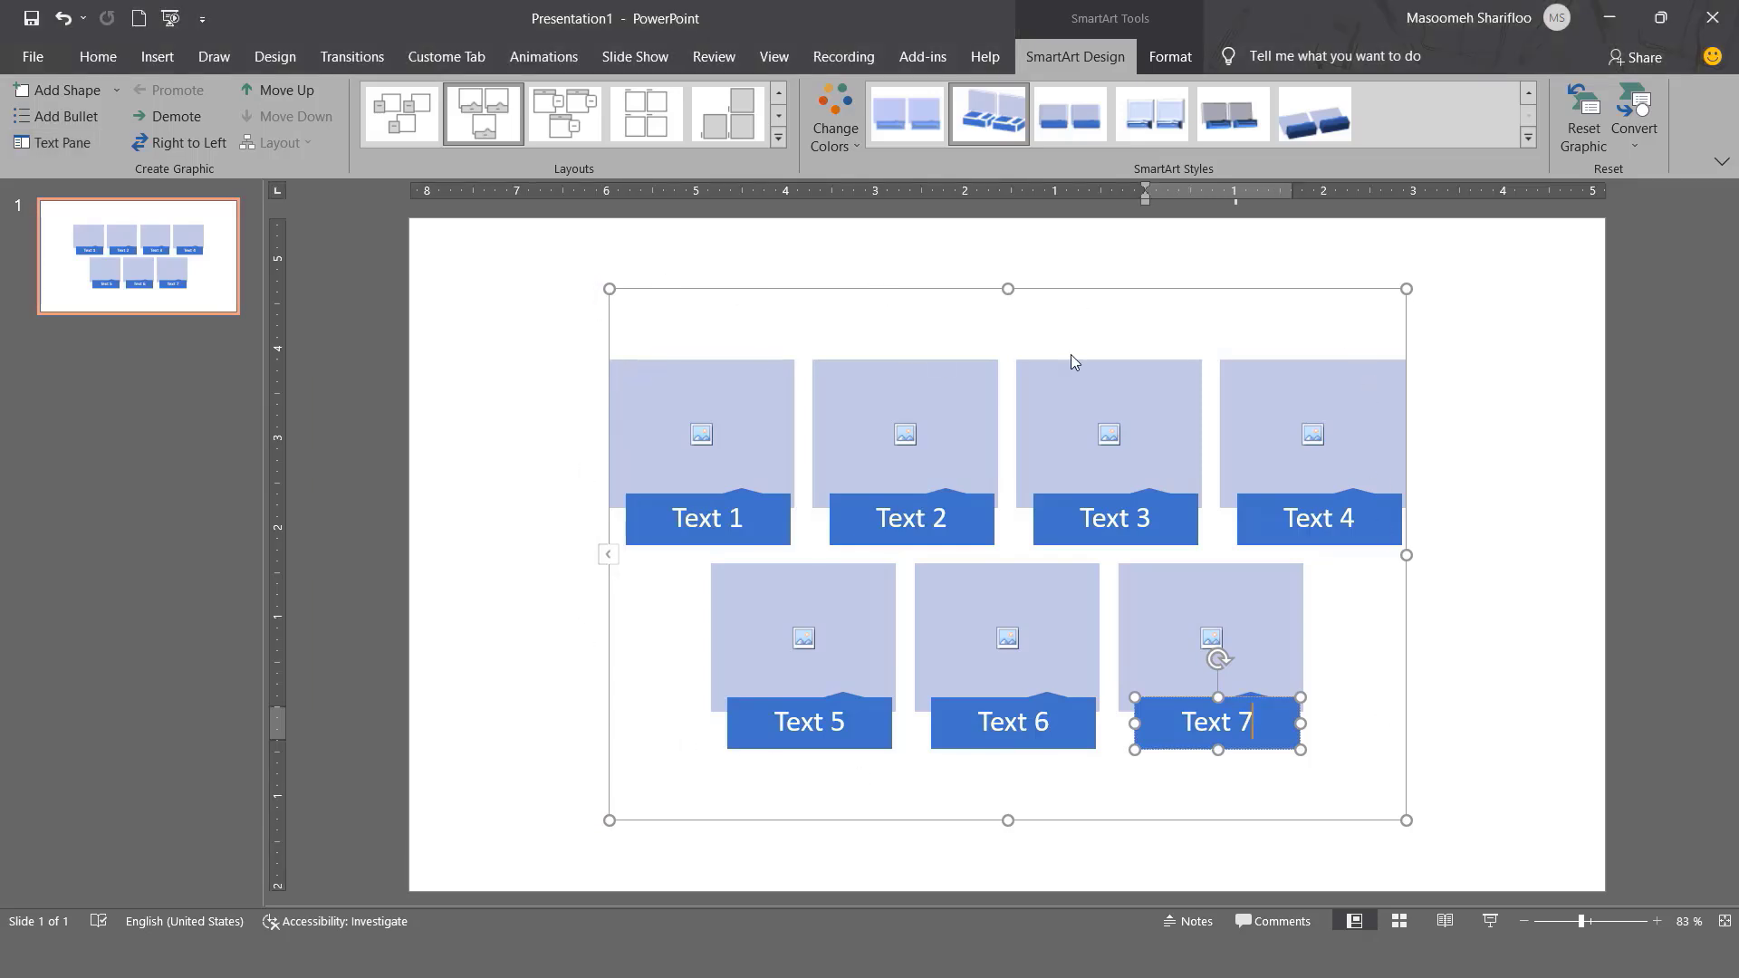
Make the Text 1 caption gold.
click(1478, 282)
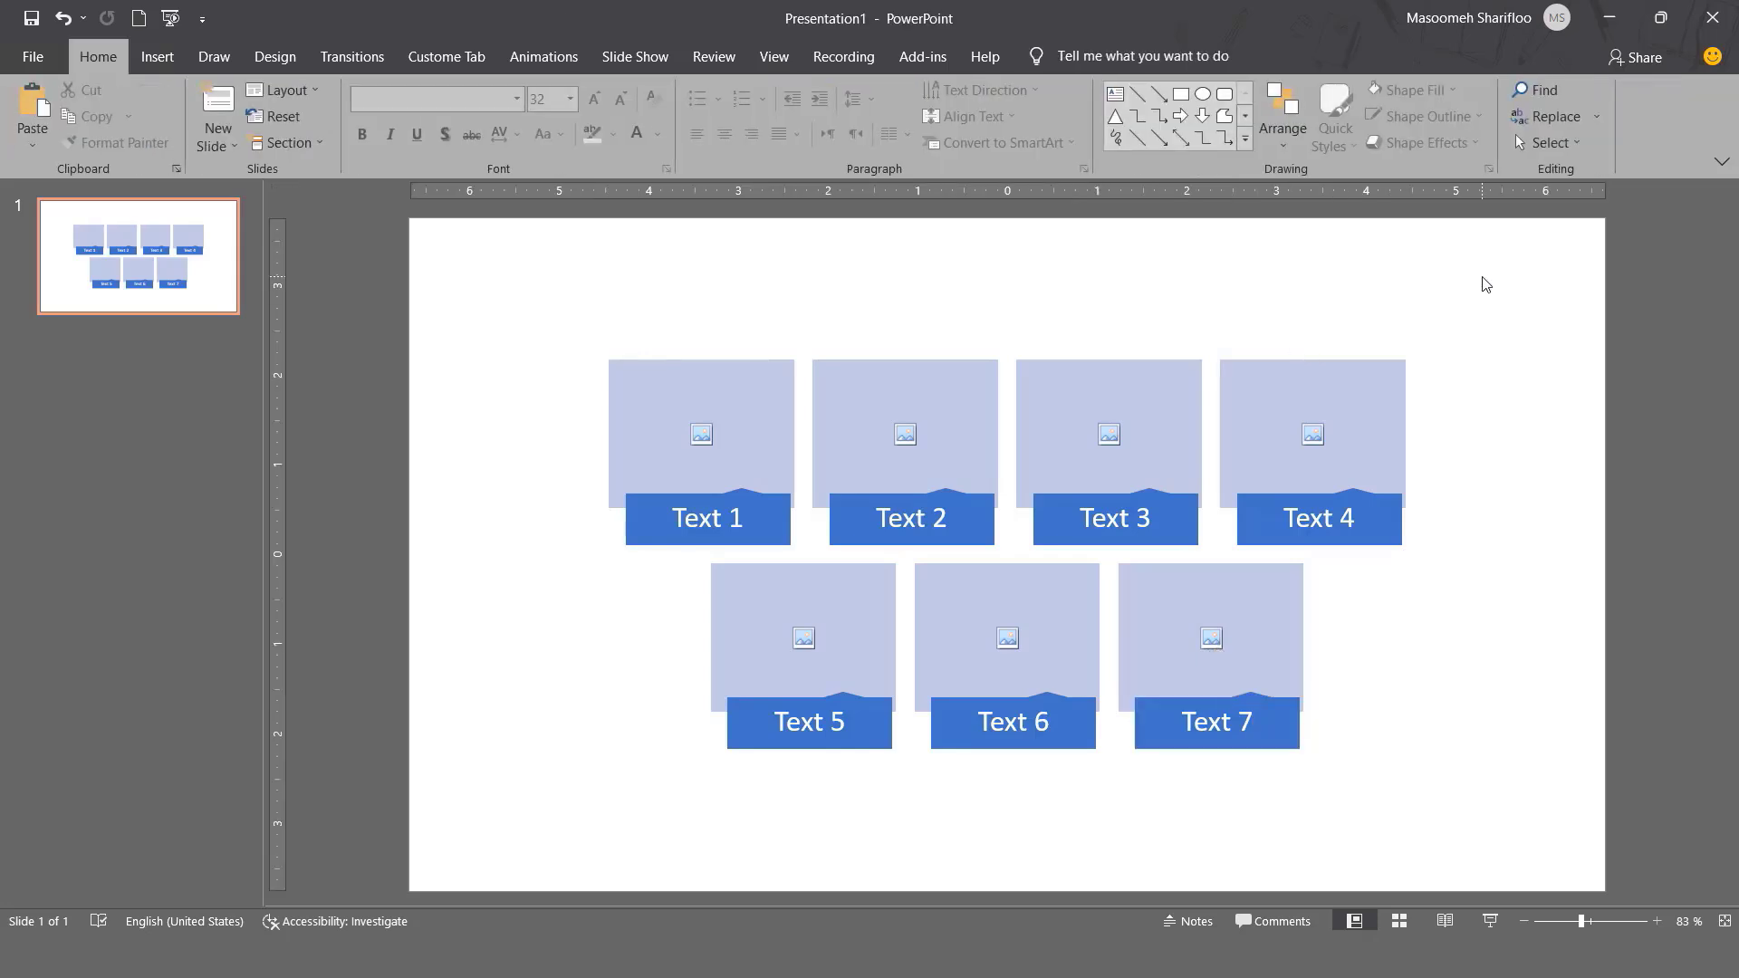
triple_click(702, 515)
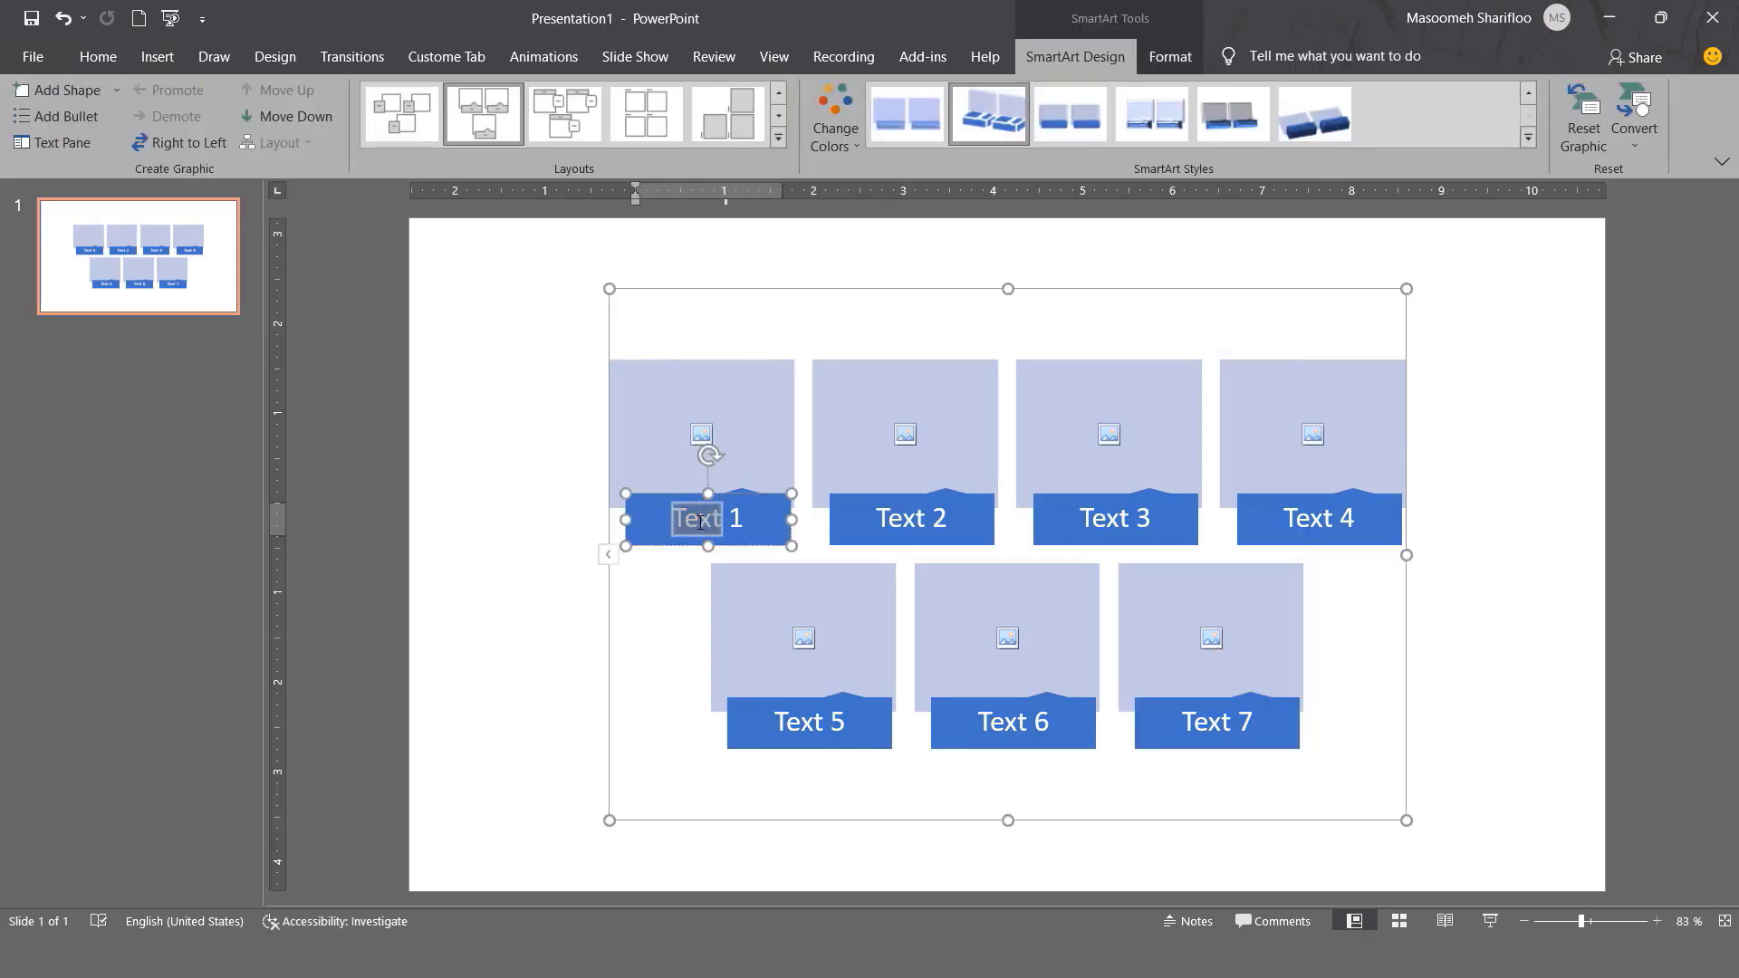
click(97, 58)
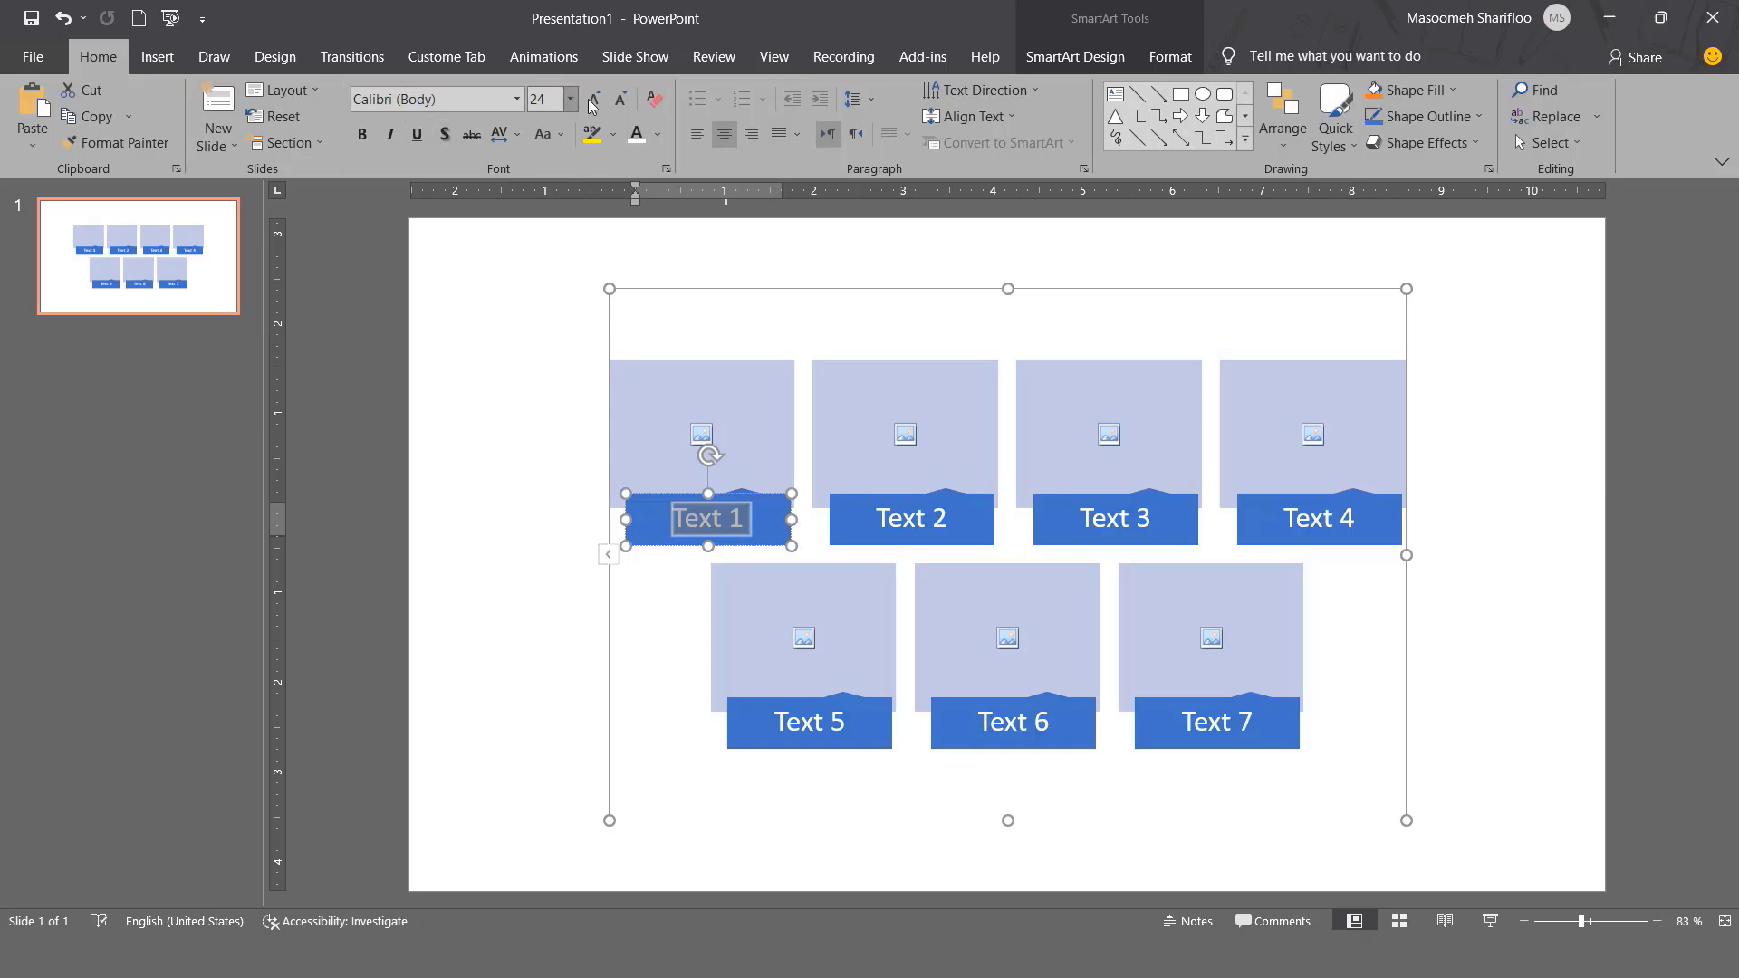
click(658, 134)
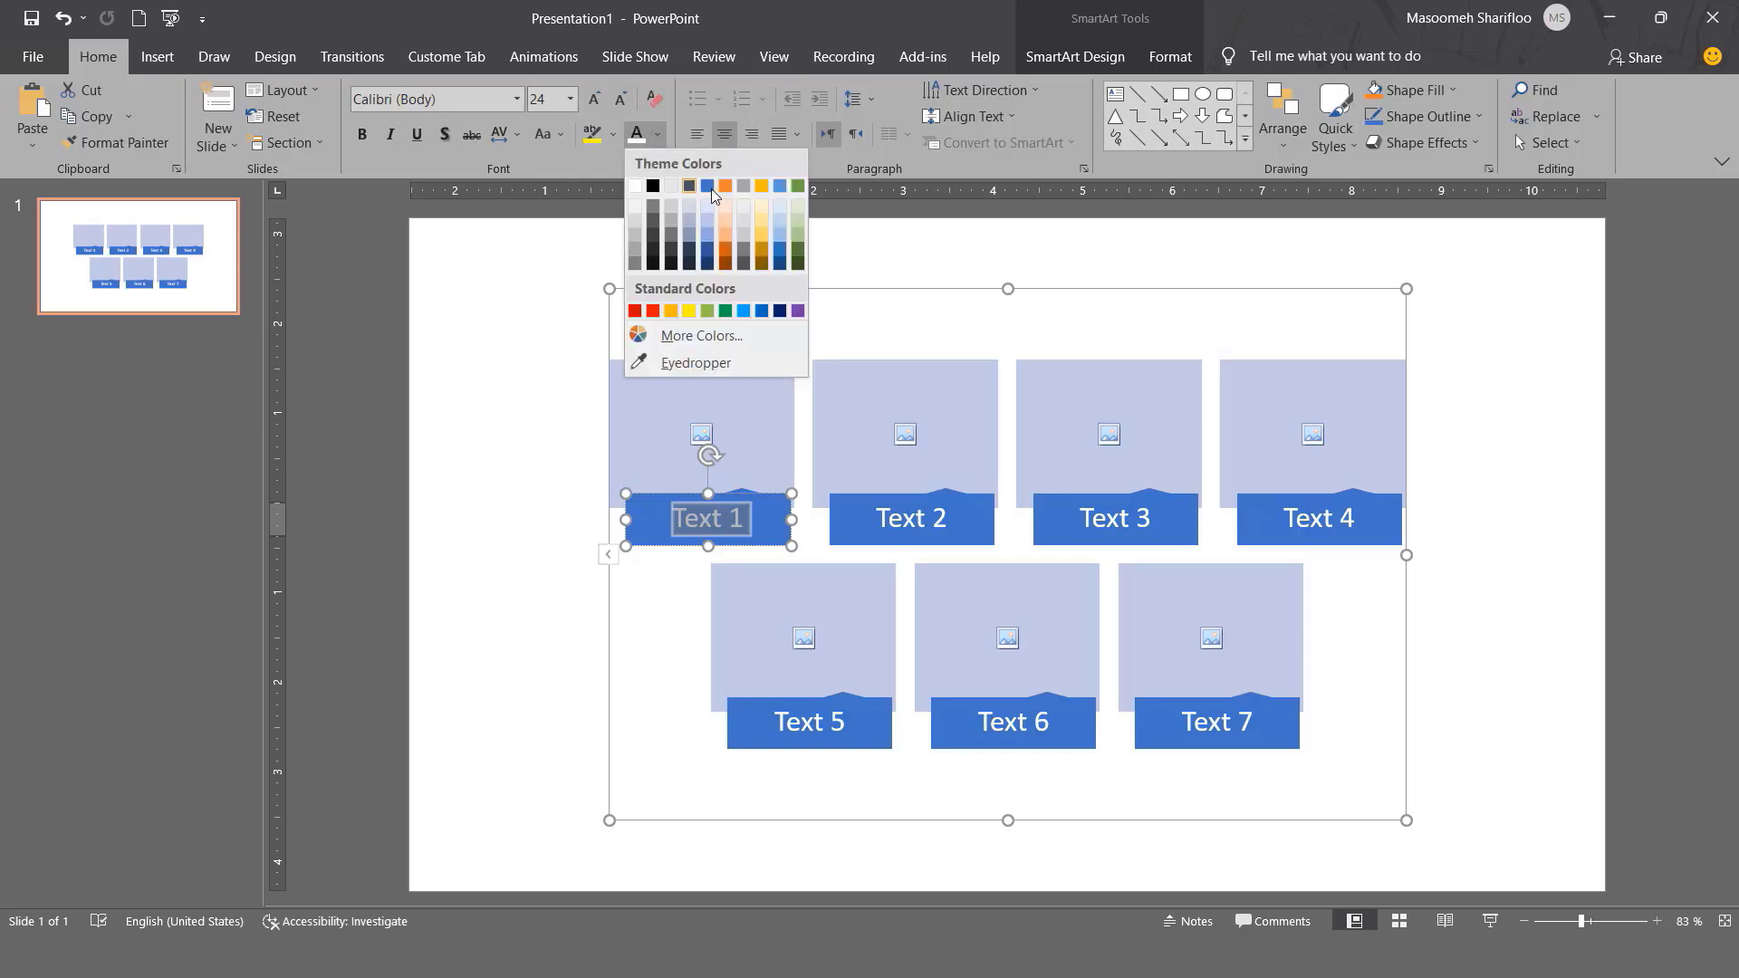
click(764, 185)
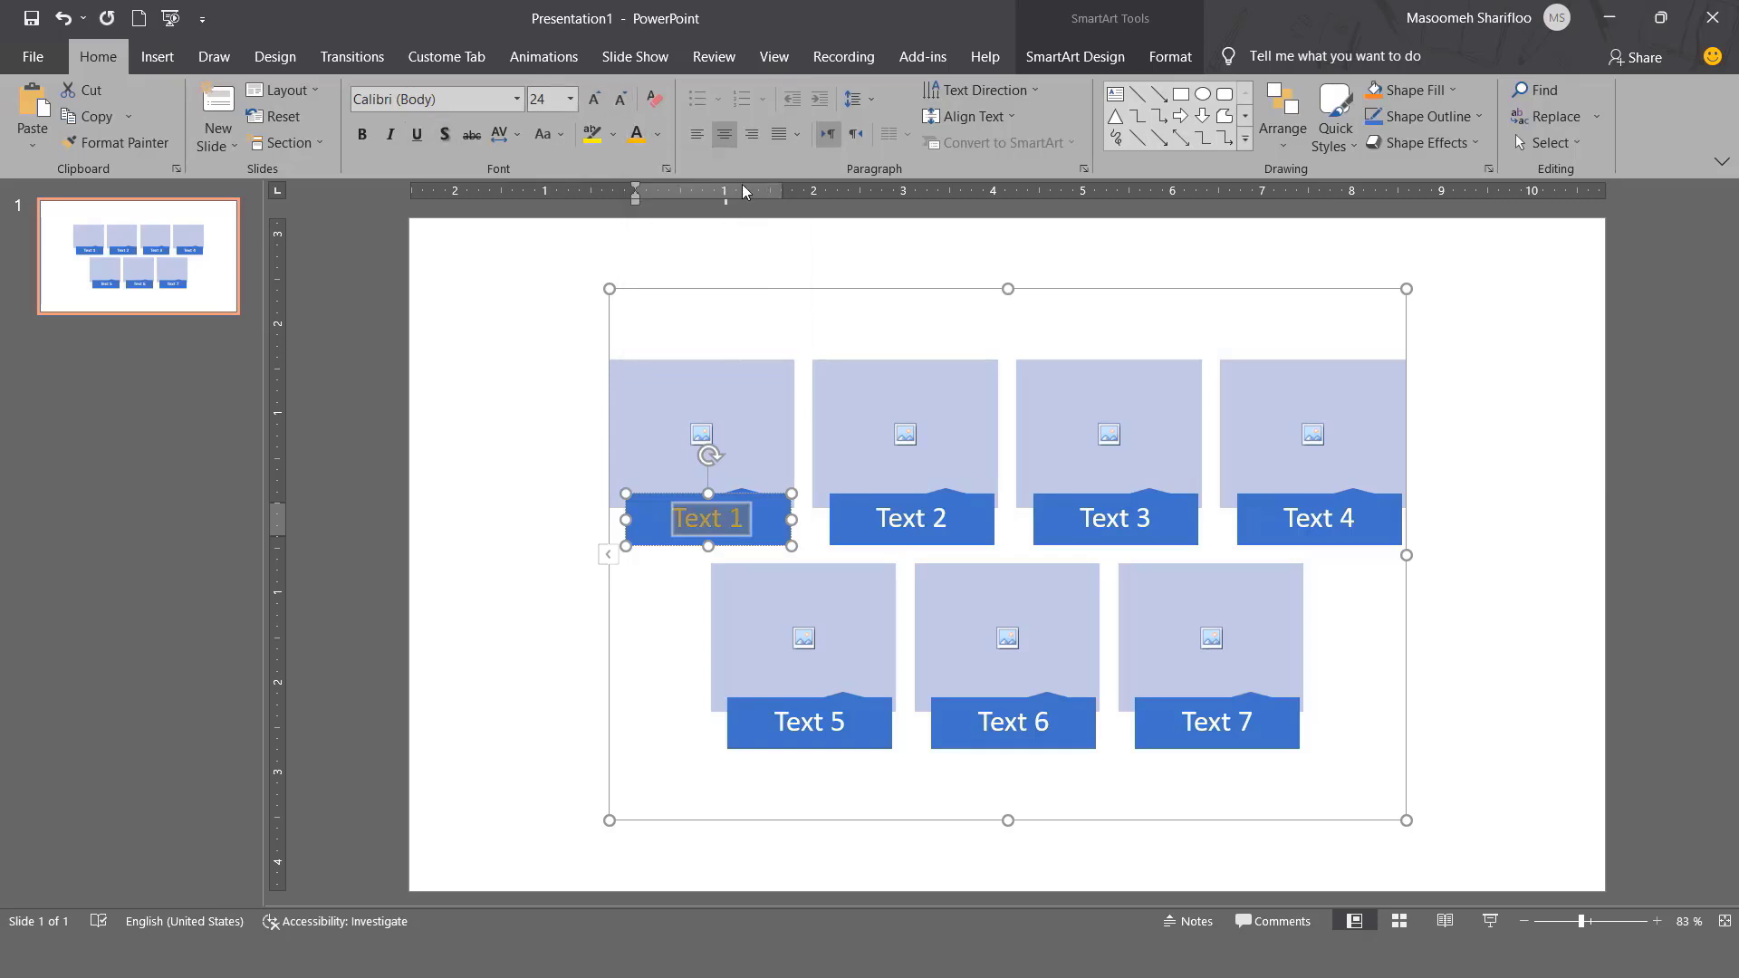
Make the Text 1 caption bold at 28 pt.
click(594, 99)
click(594, 99)
click(361, 134)
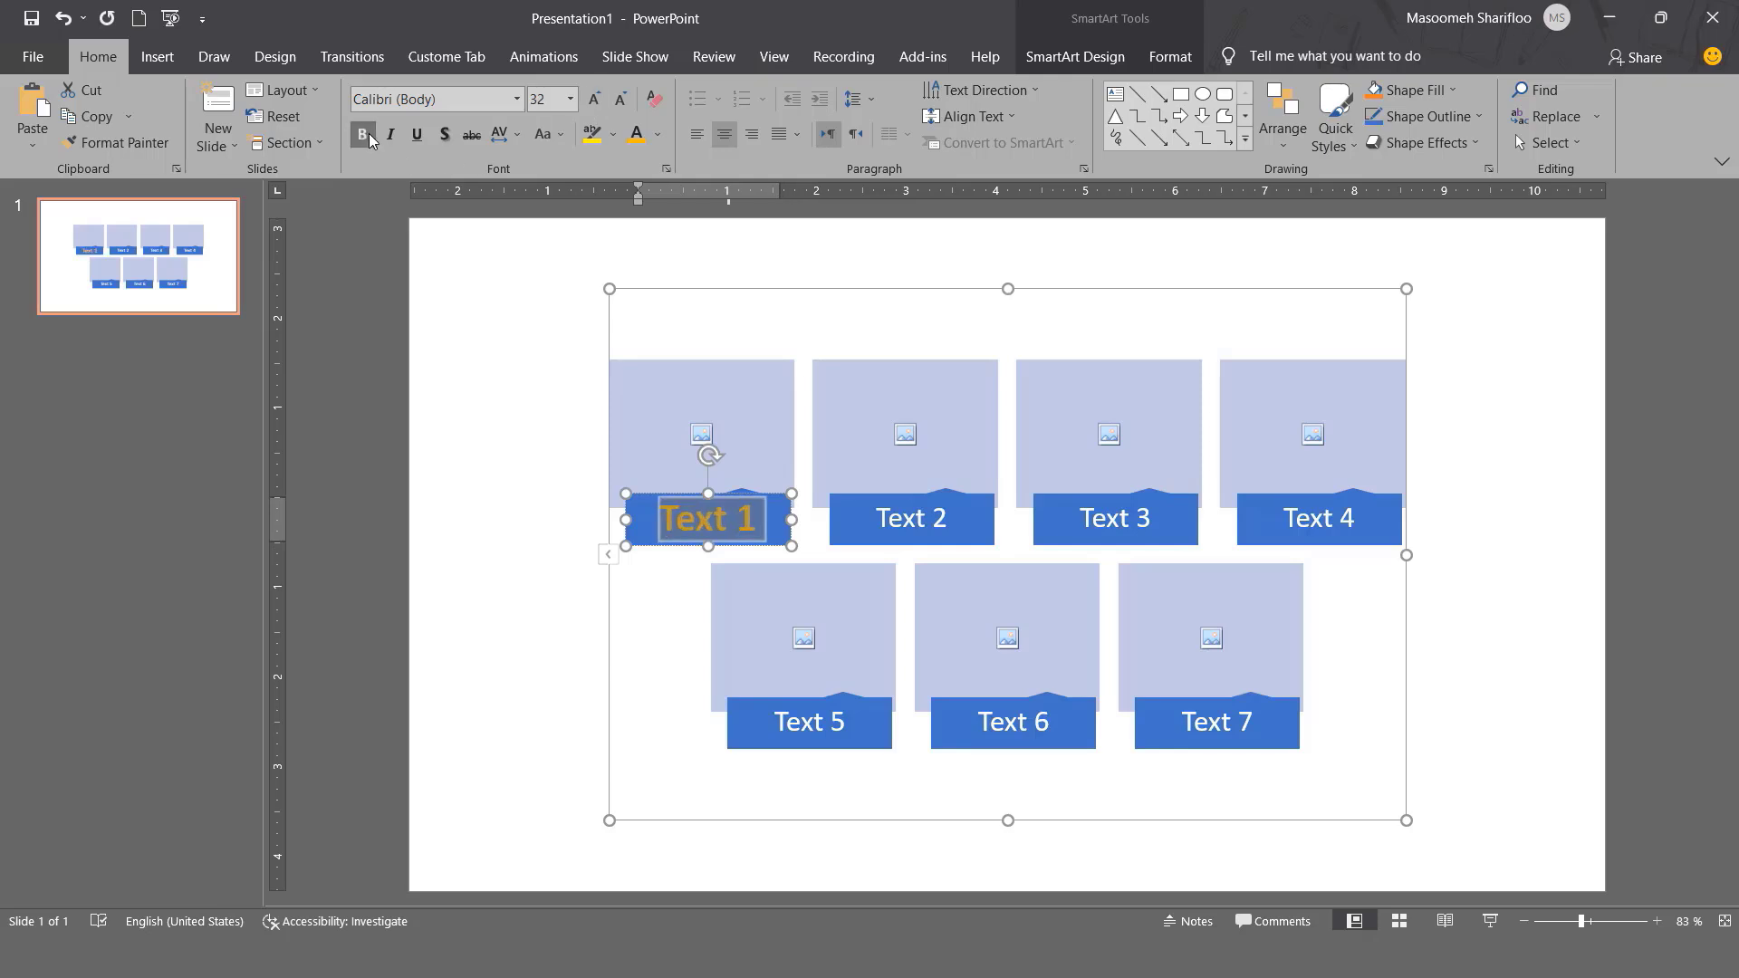
click(622, 103)
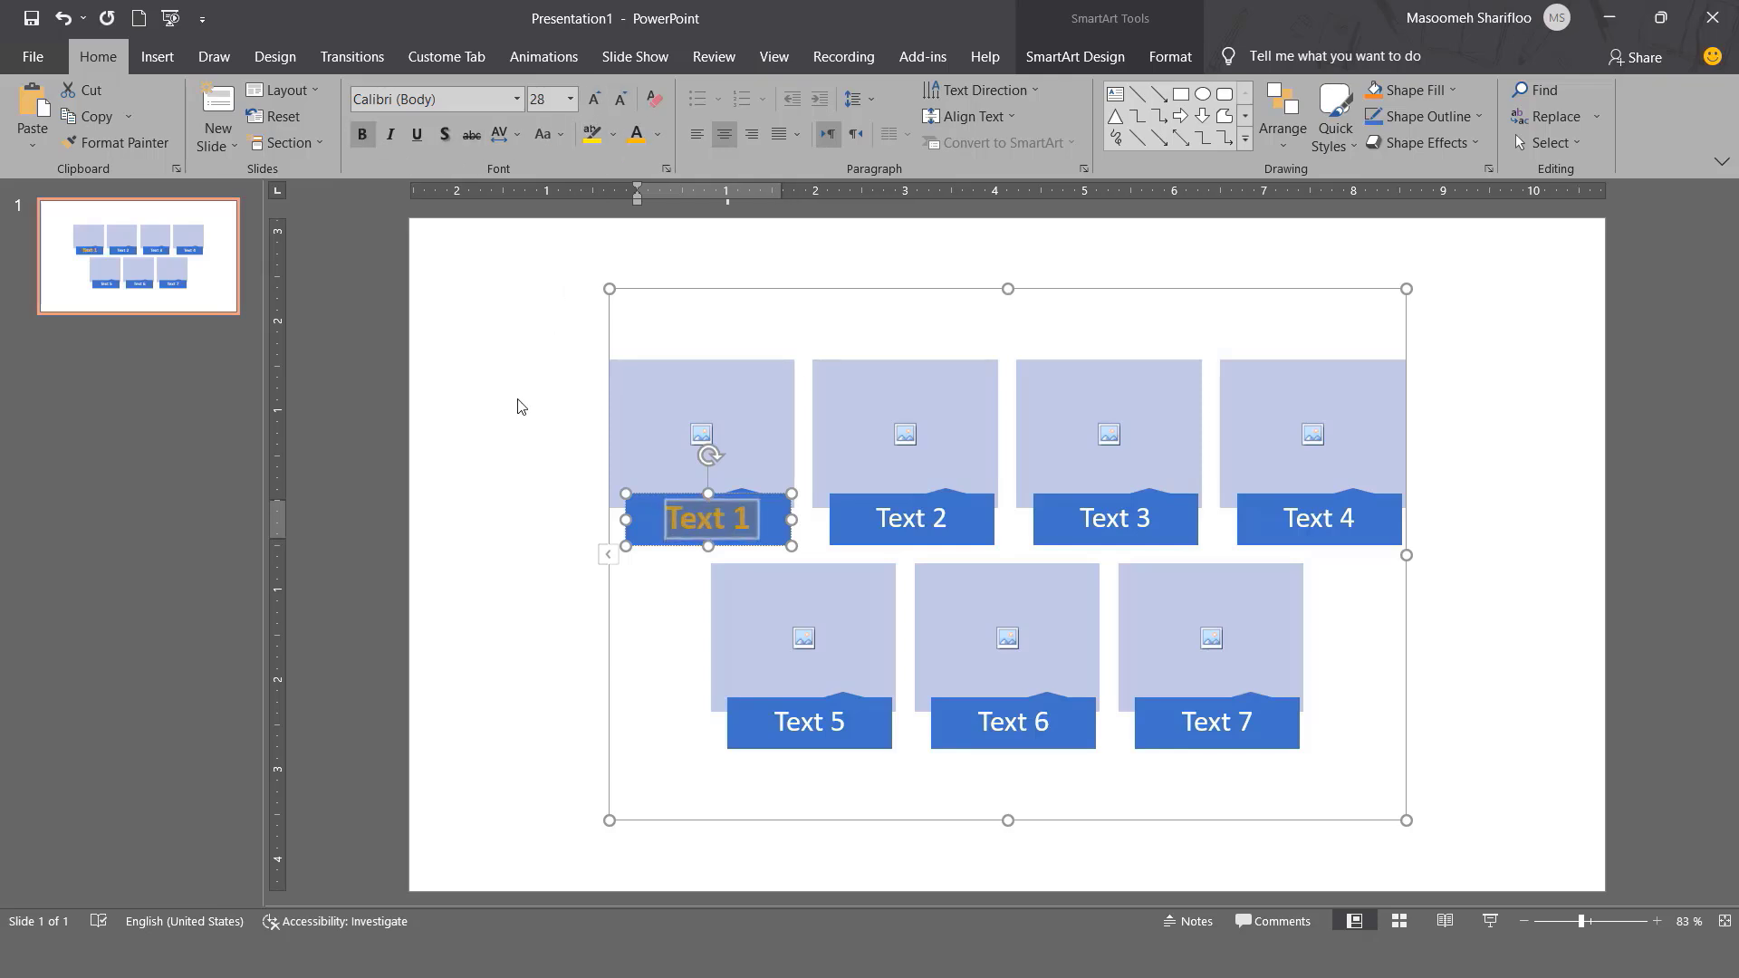
click(518, 406)
click(642, 390)
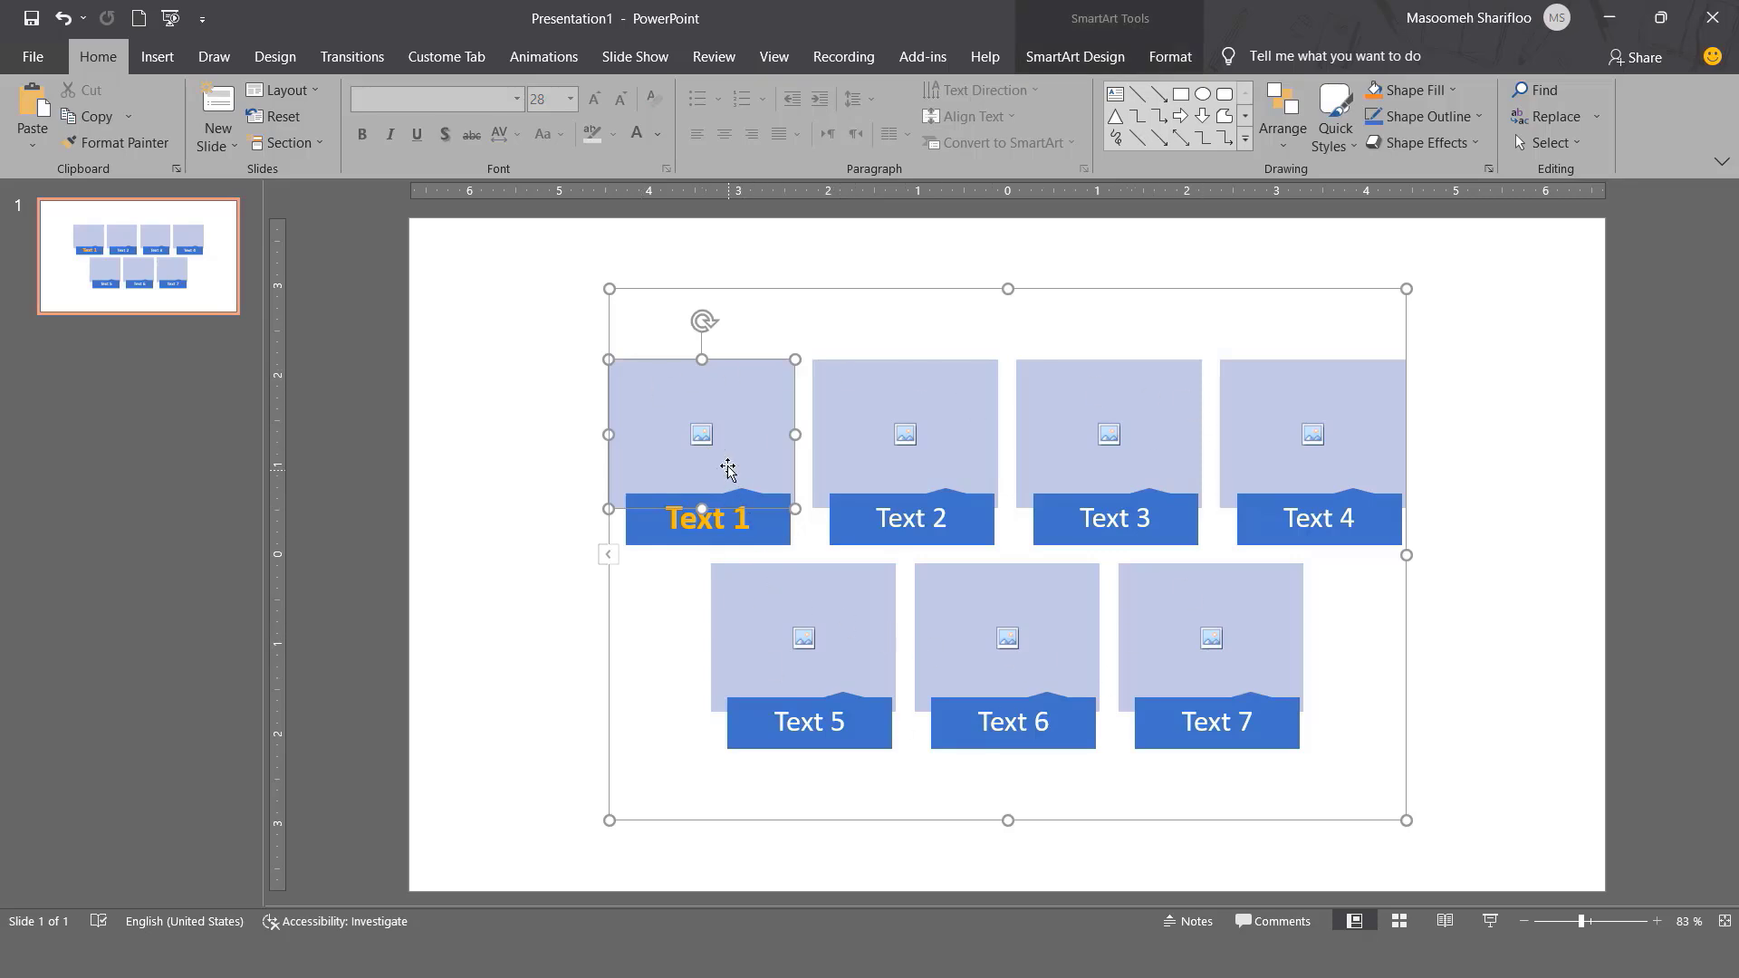
Insert the forest photo 1 (15) from file into the first picture placeholder.
click(706, 436)
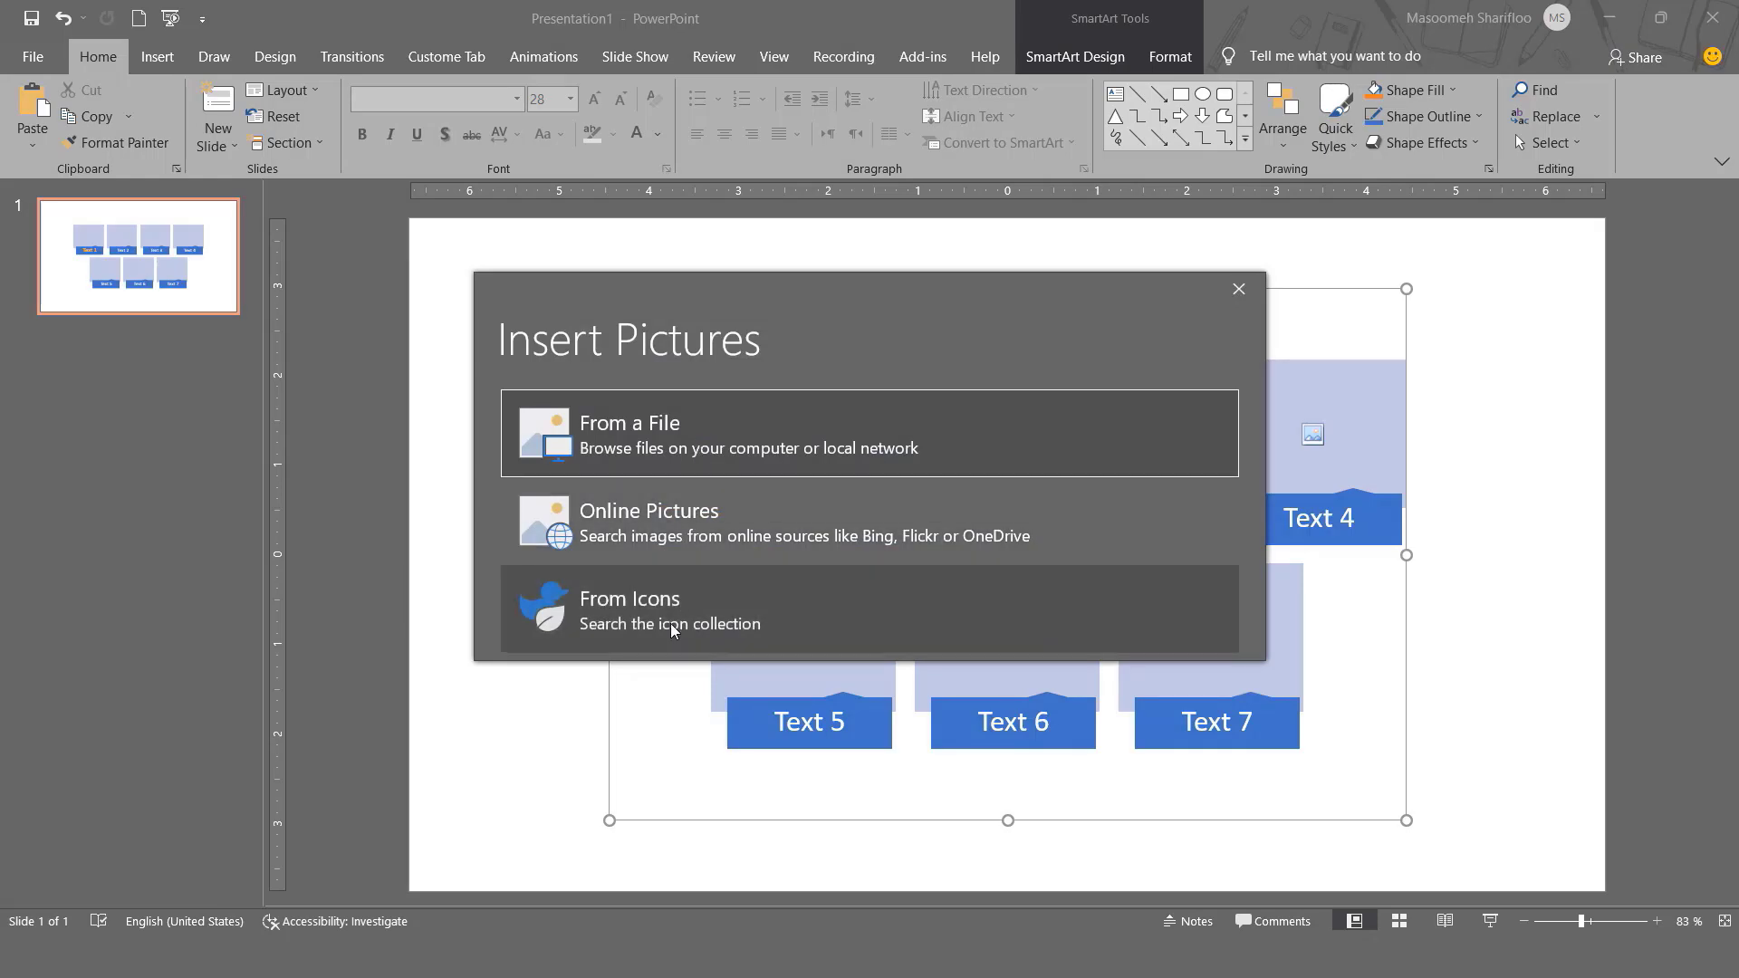
click(564, 441)
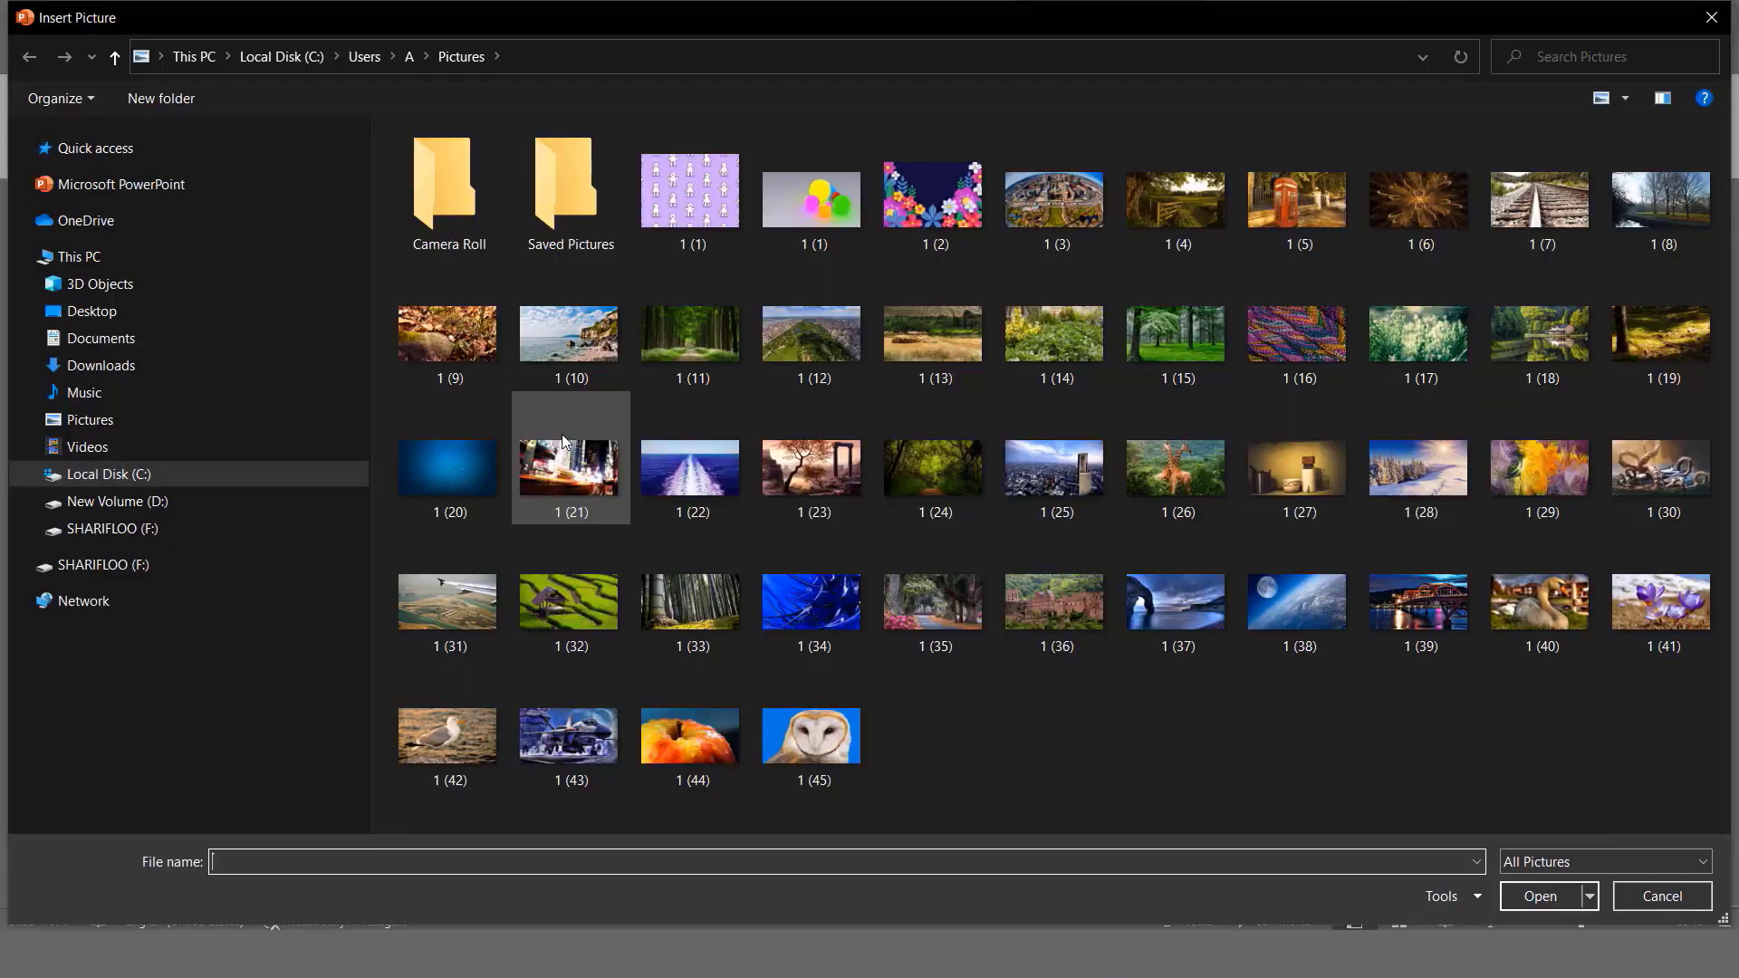
click(1159, 338)
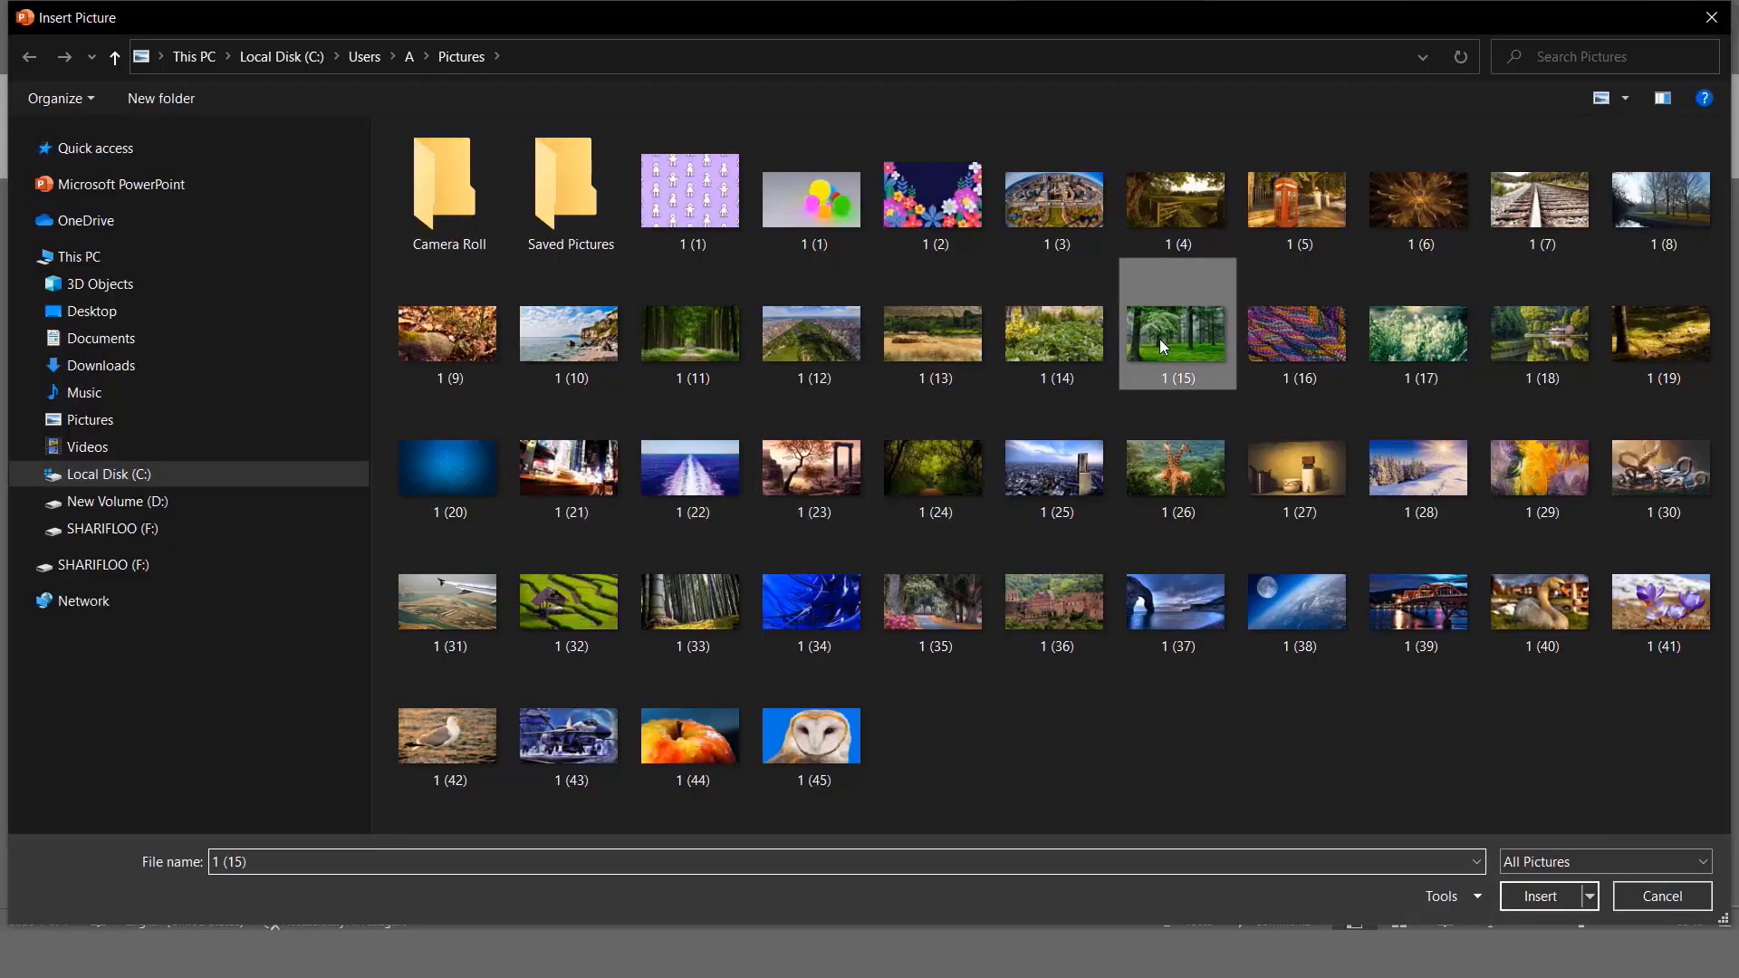
click(1549, 895)
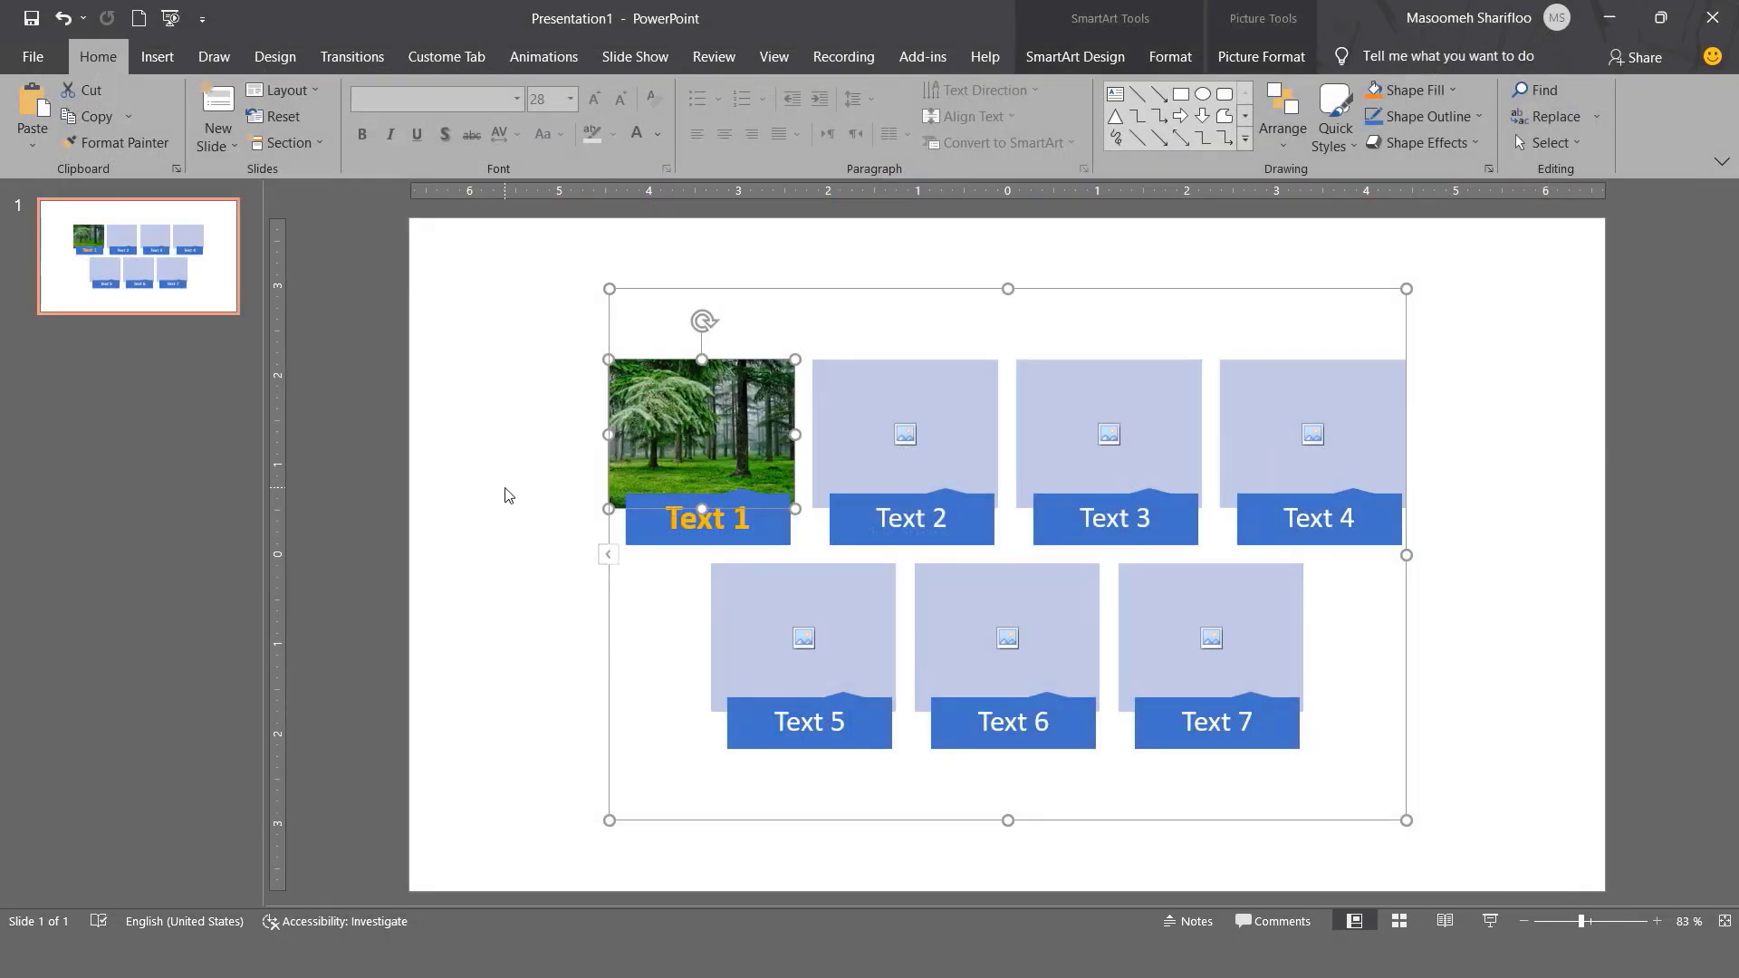
click(505, 494)
click(702, 418)
click(1100, 60)
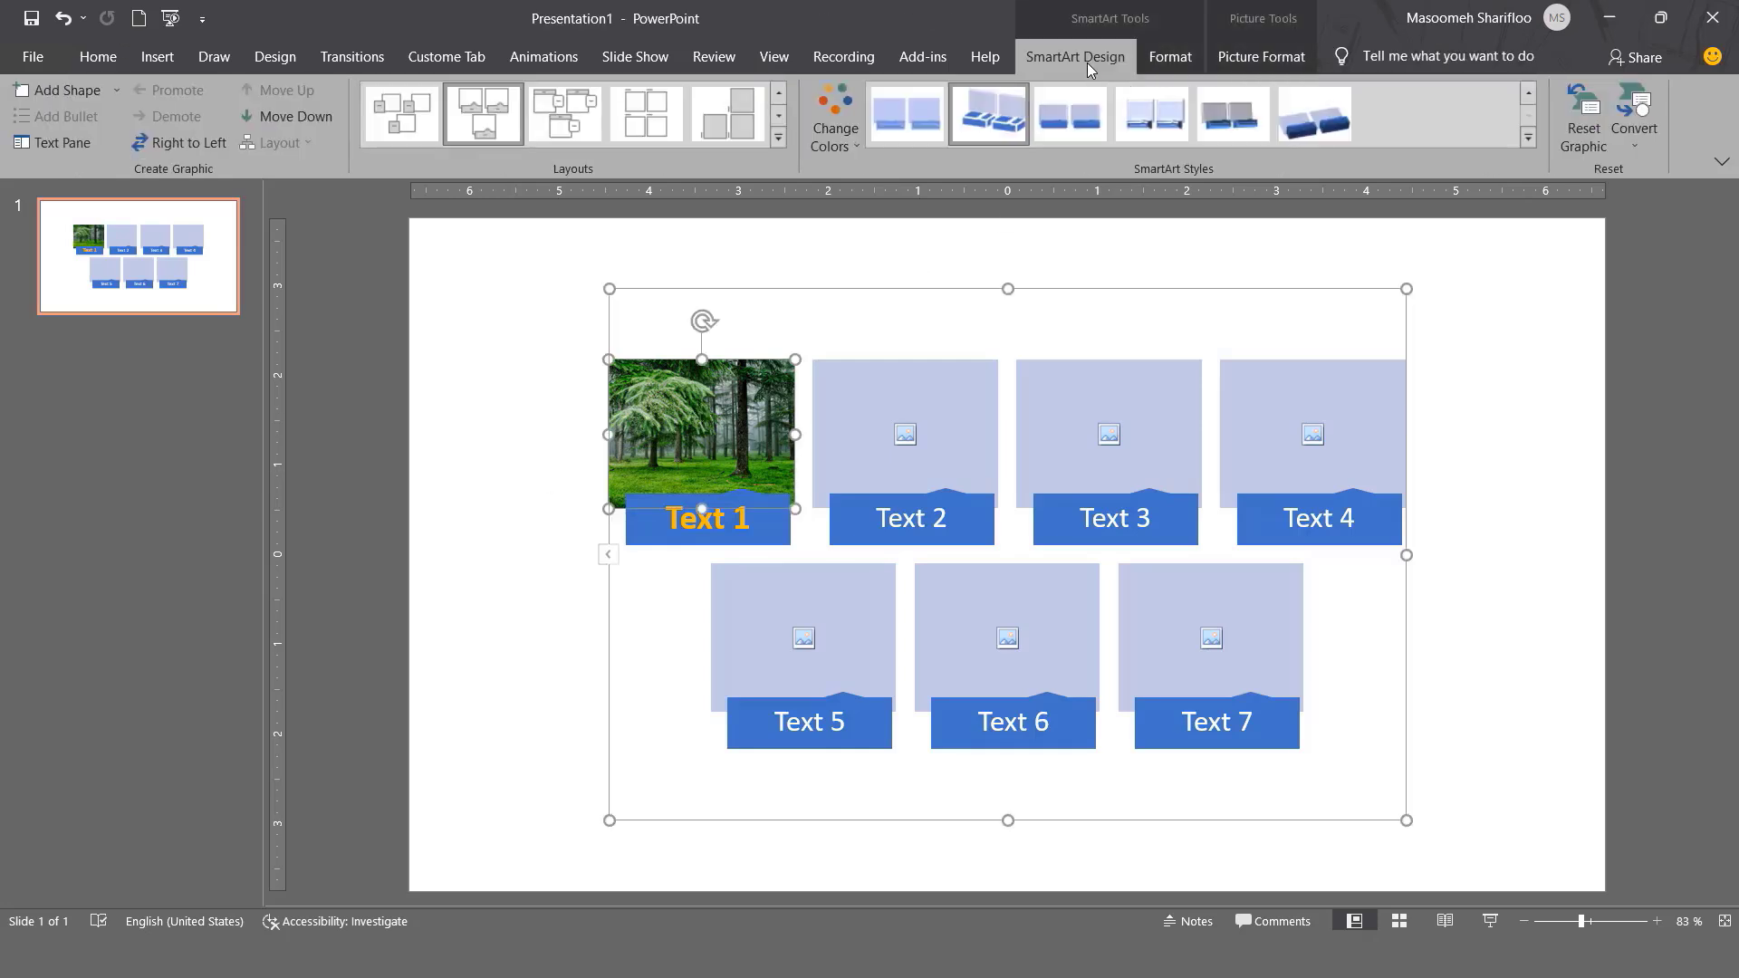
click(842, 285)
click(840, 342)
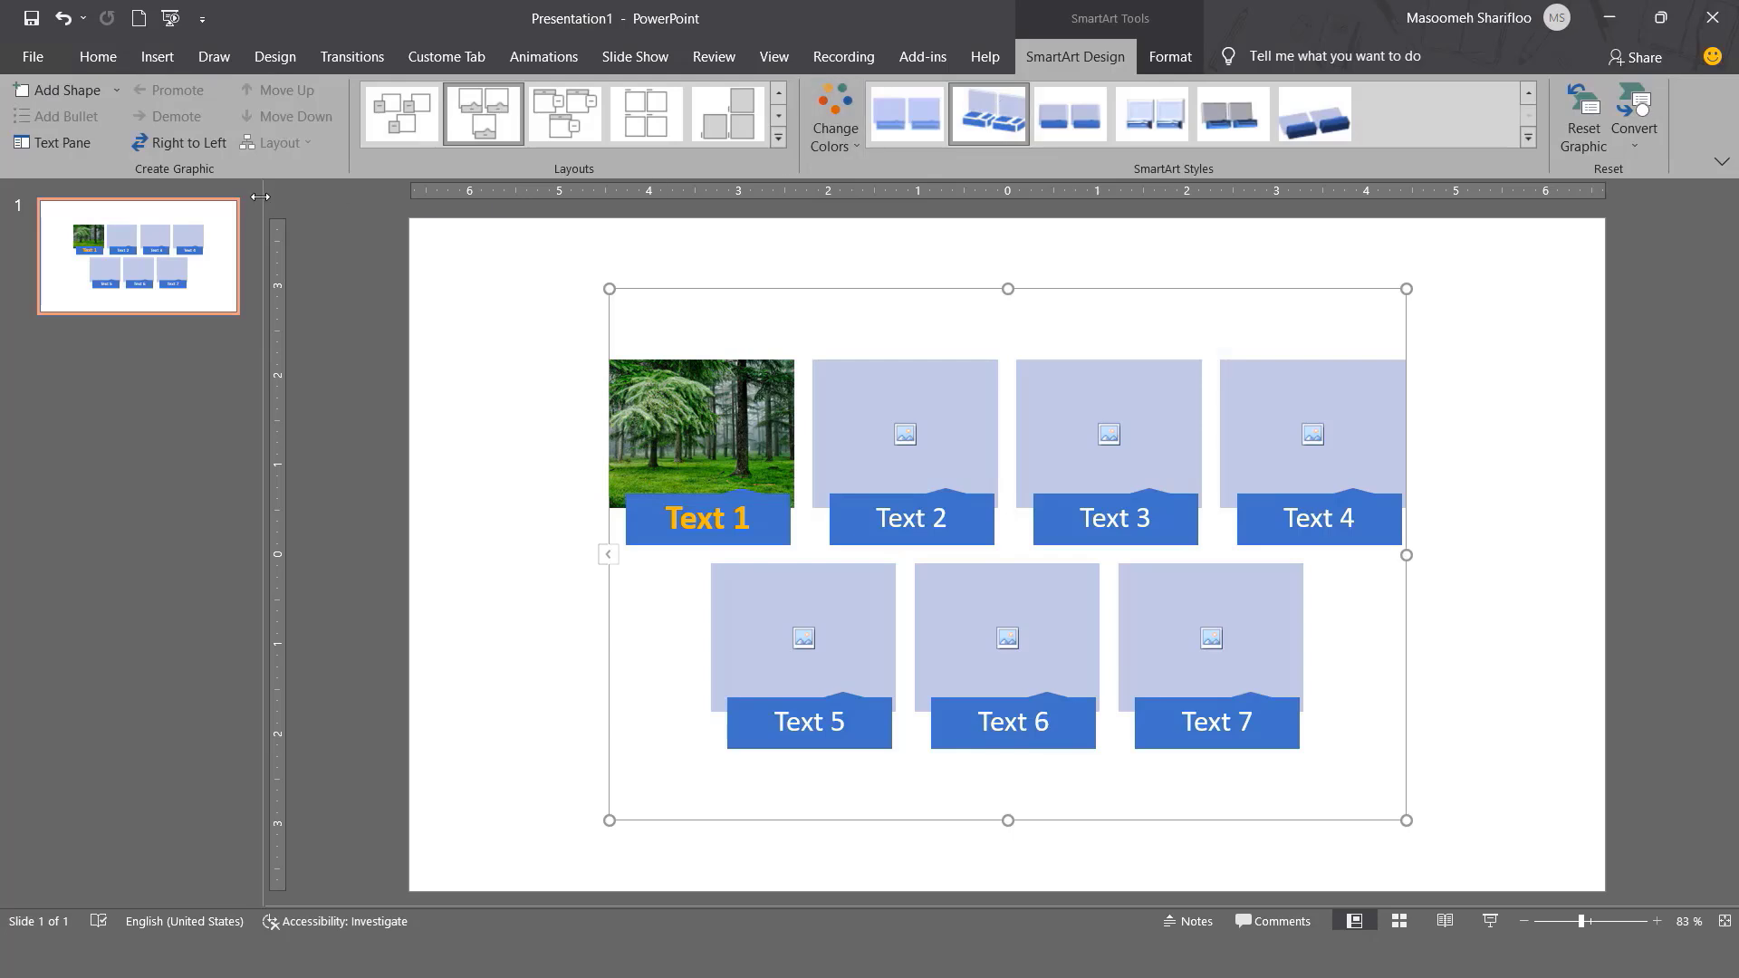
click(192, 145)
click(192, 144)
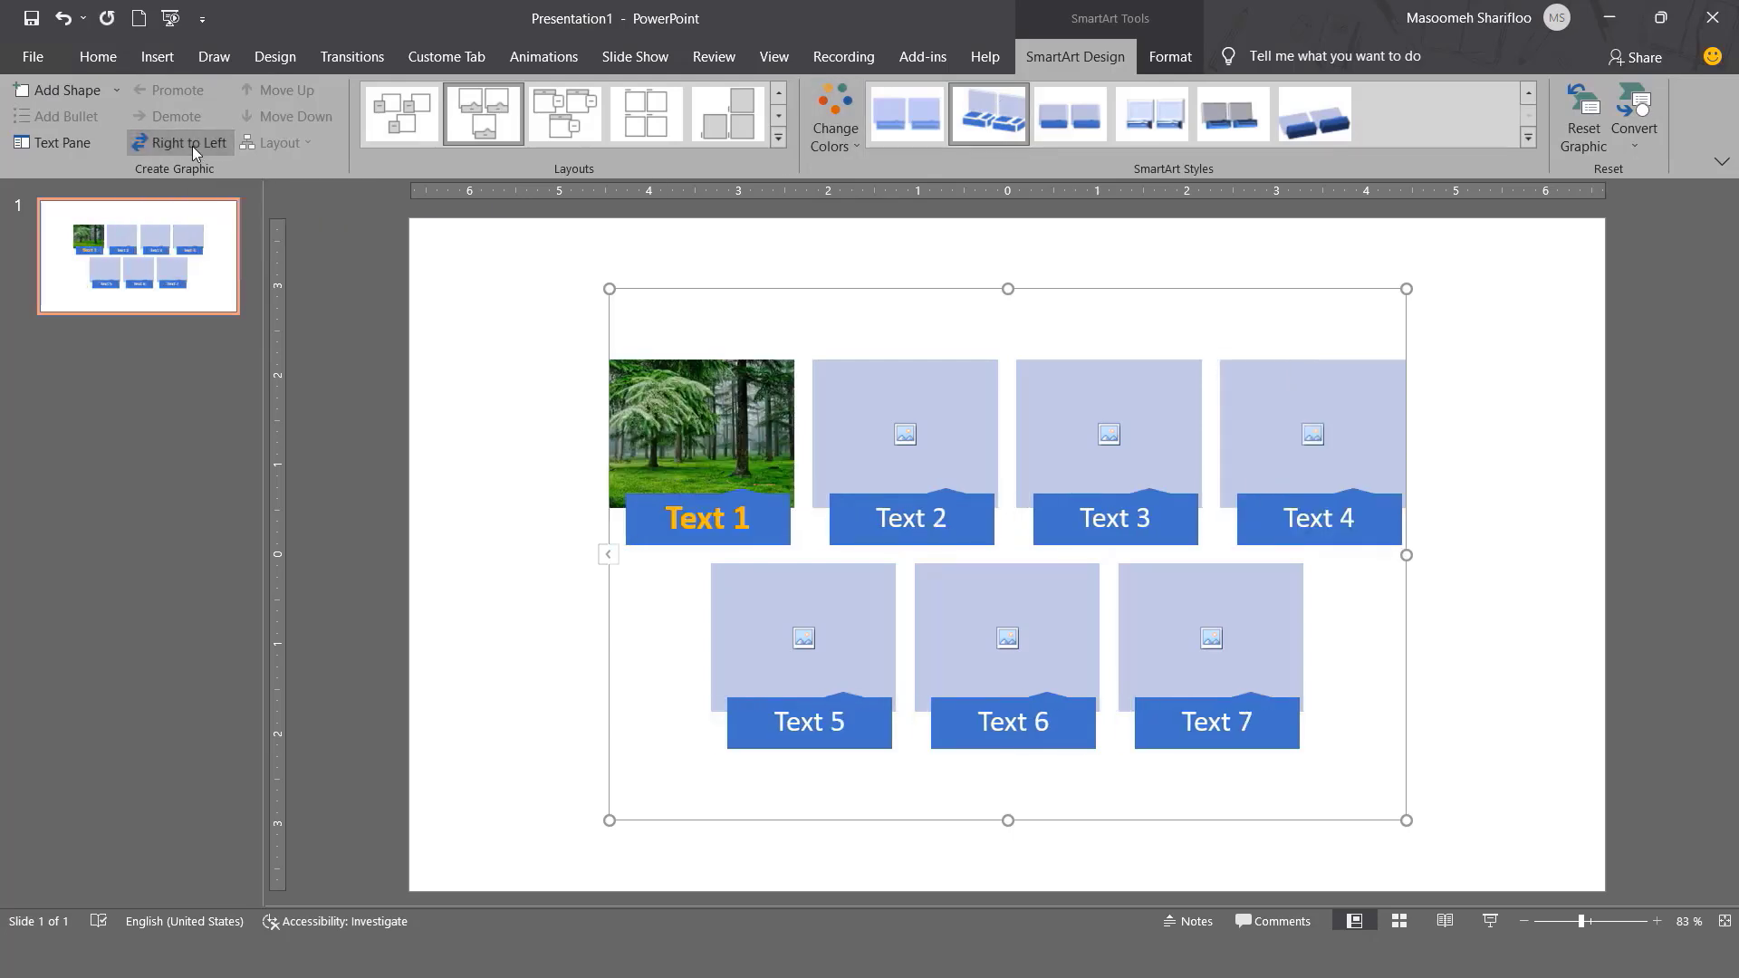
click(192, 145)
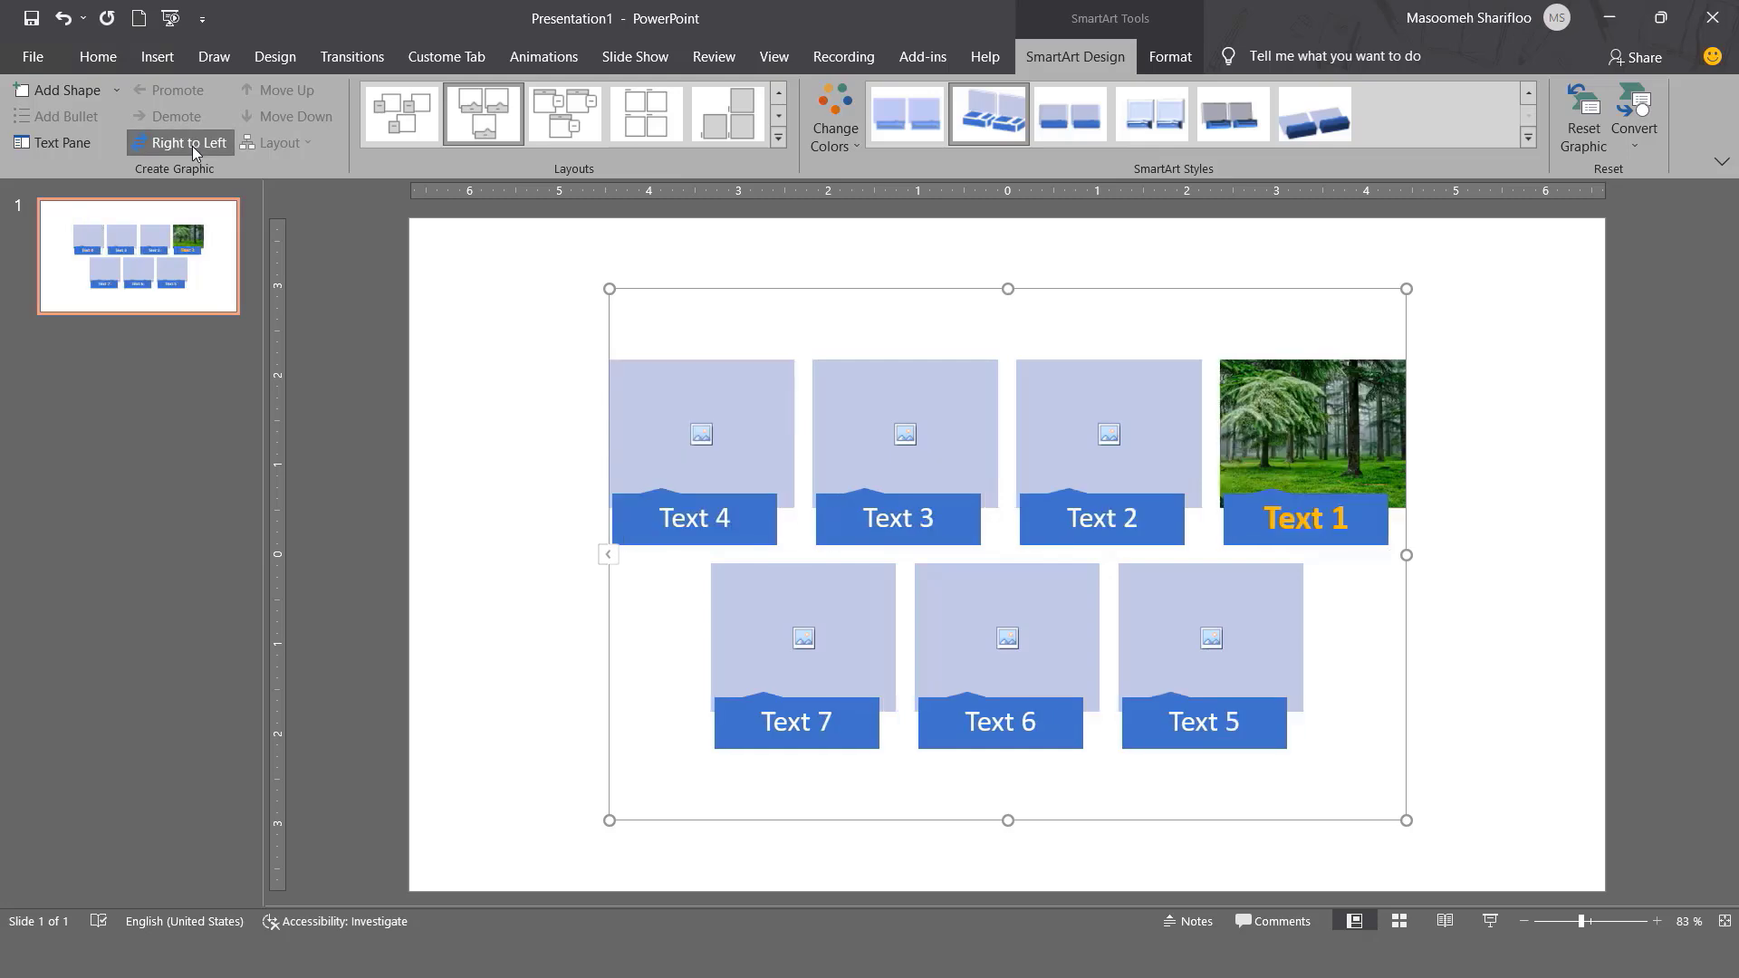
click(192, 145)
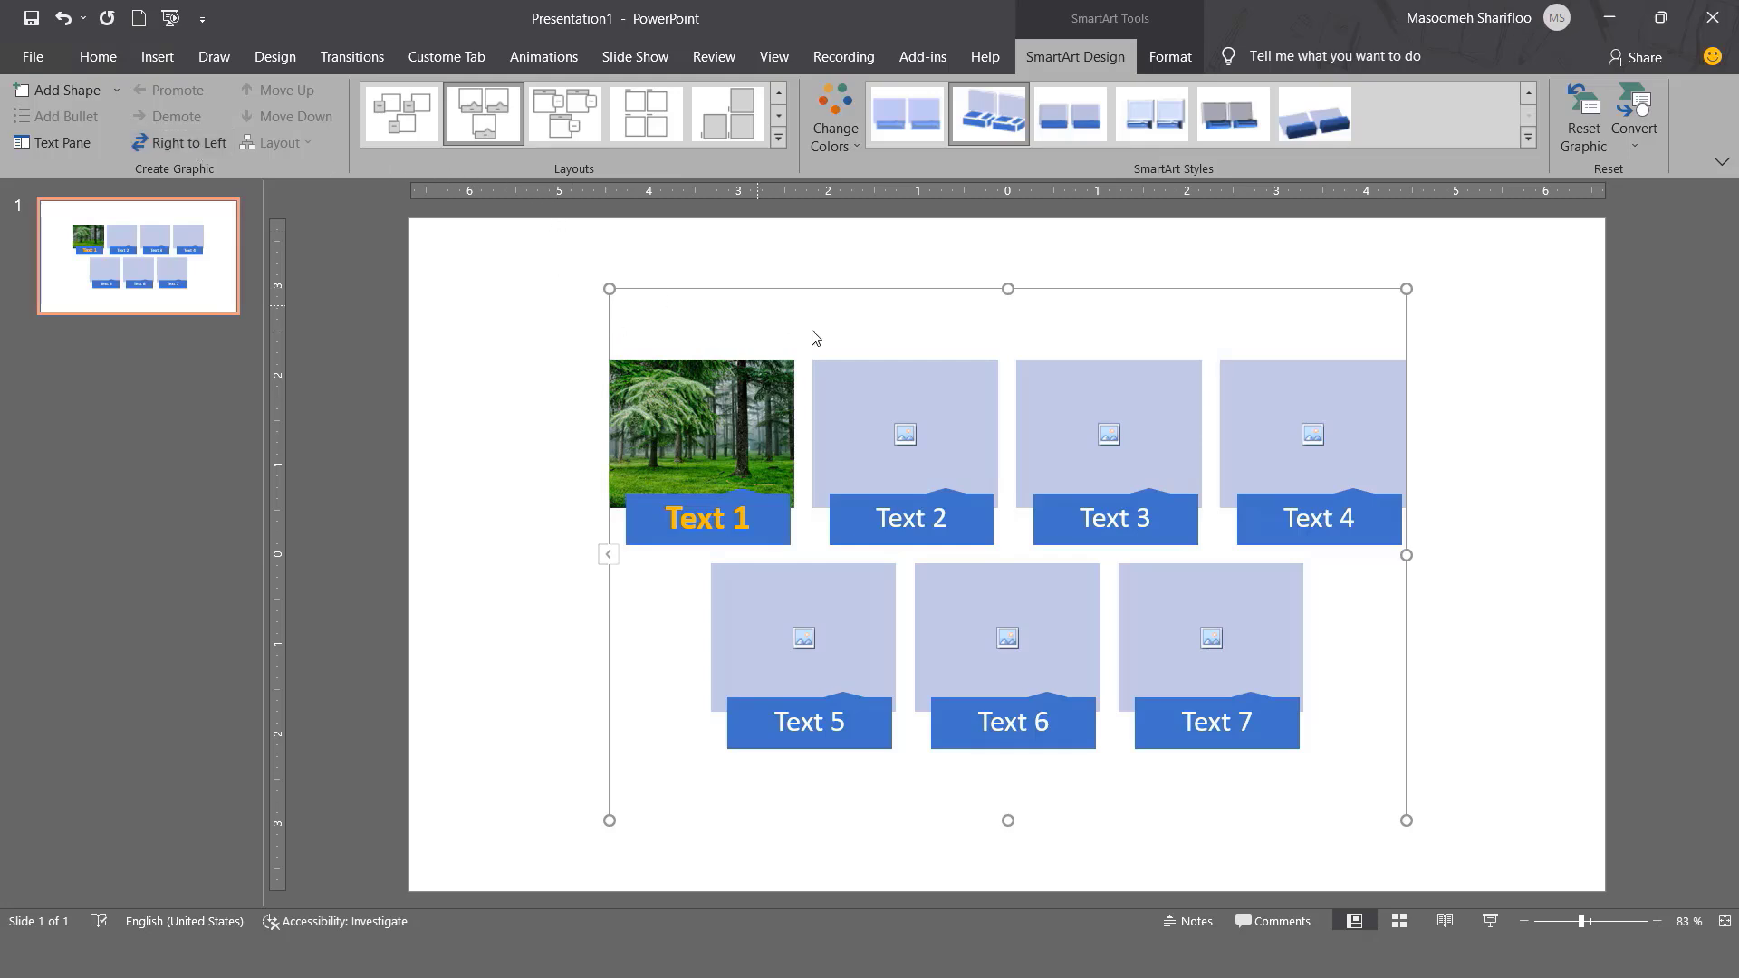
In the Text Pane, demote Text 2 beneath Text 1 and retype it as 'Sub Title'.
click(604, 555)
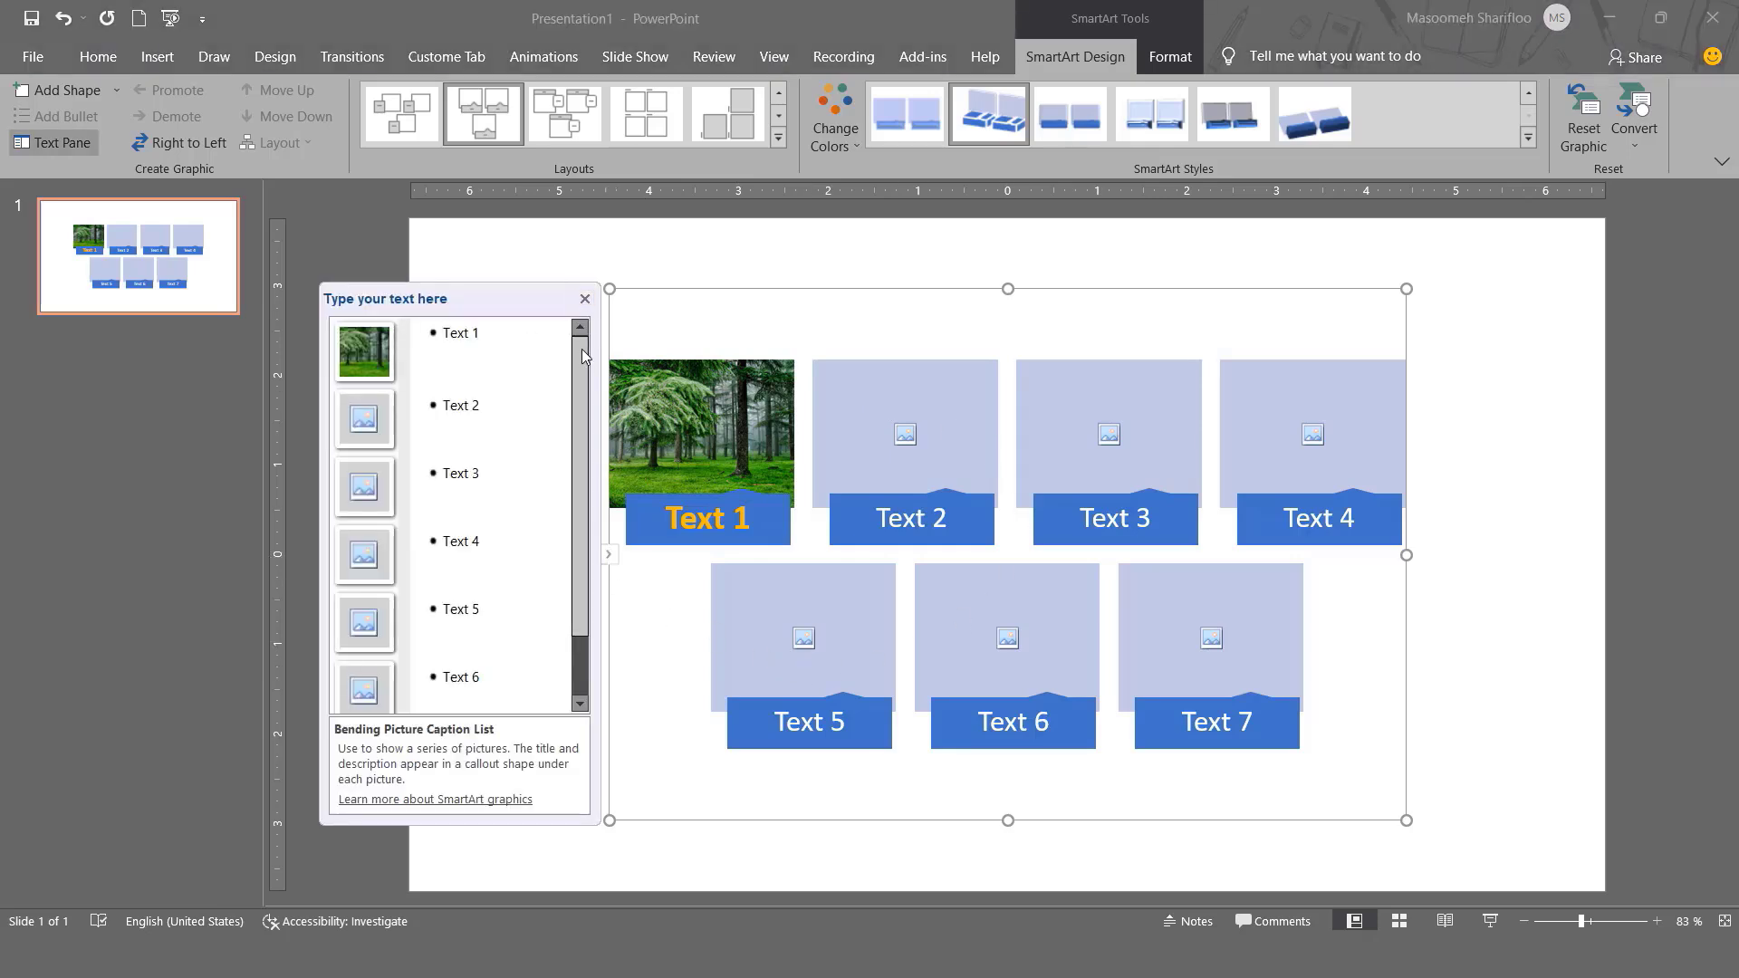
click(671, 420)
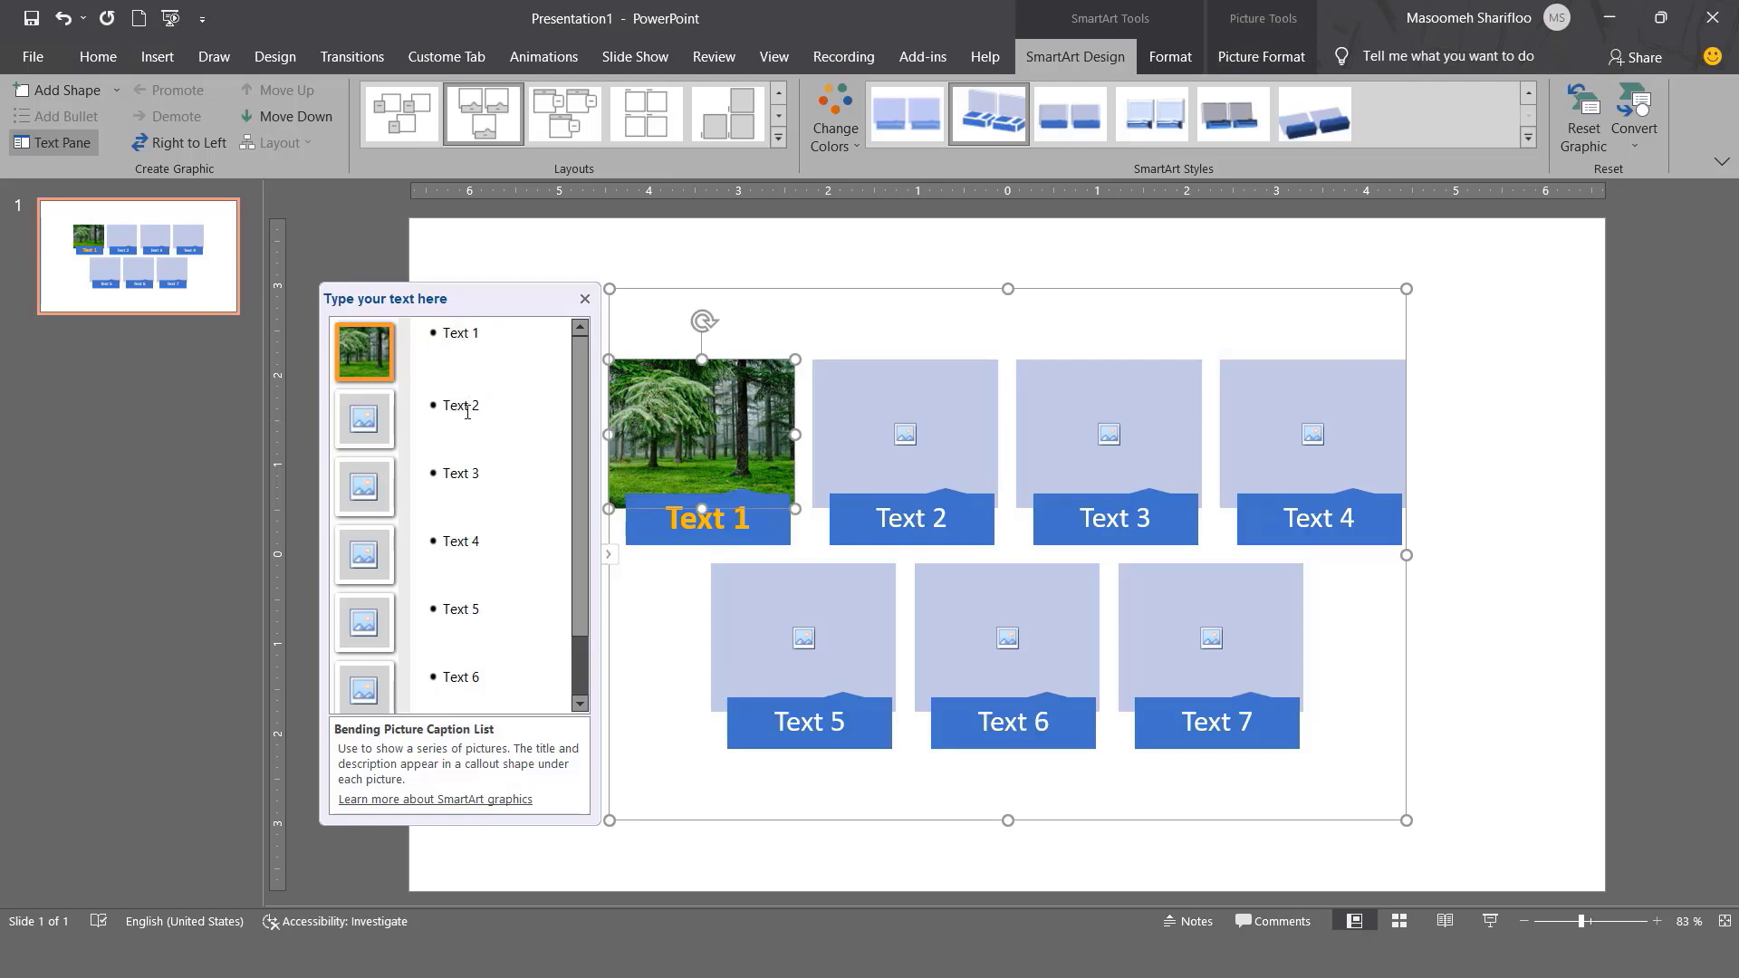
triple_click(467, 412)
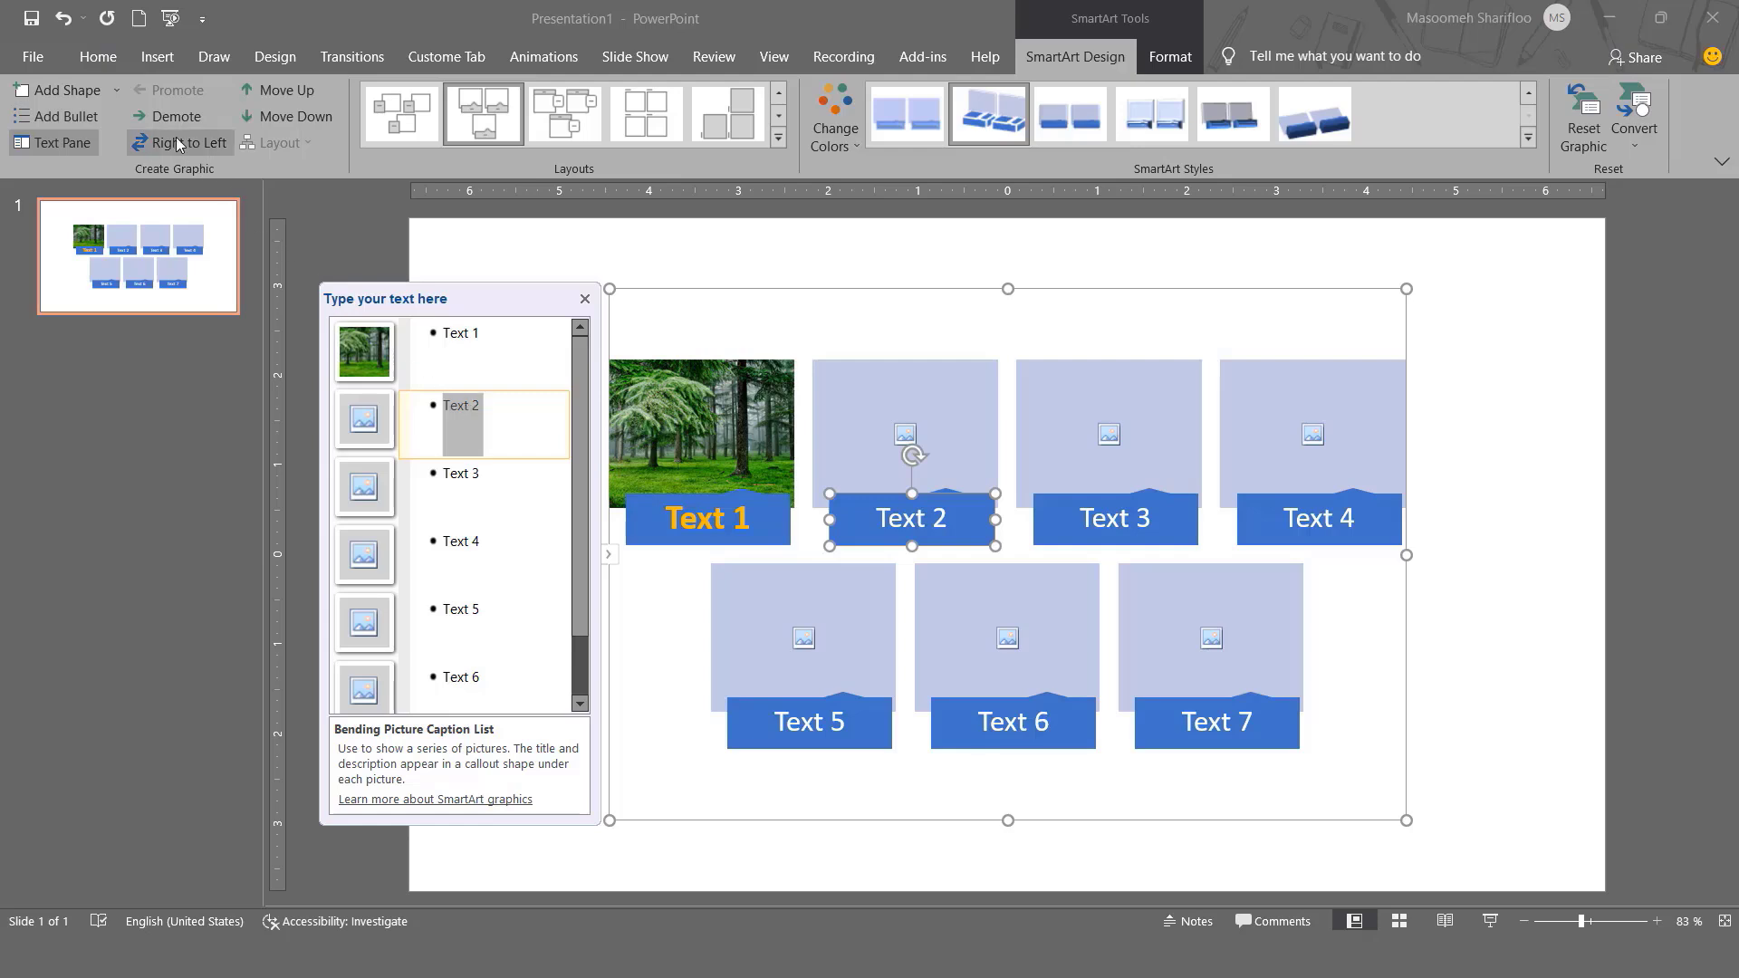
click(160, 119)
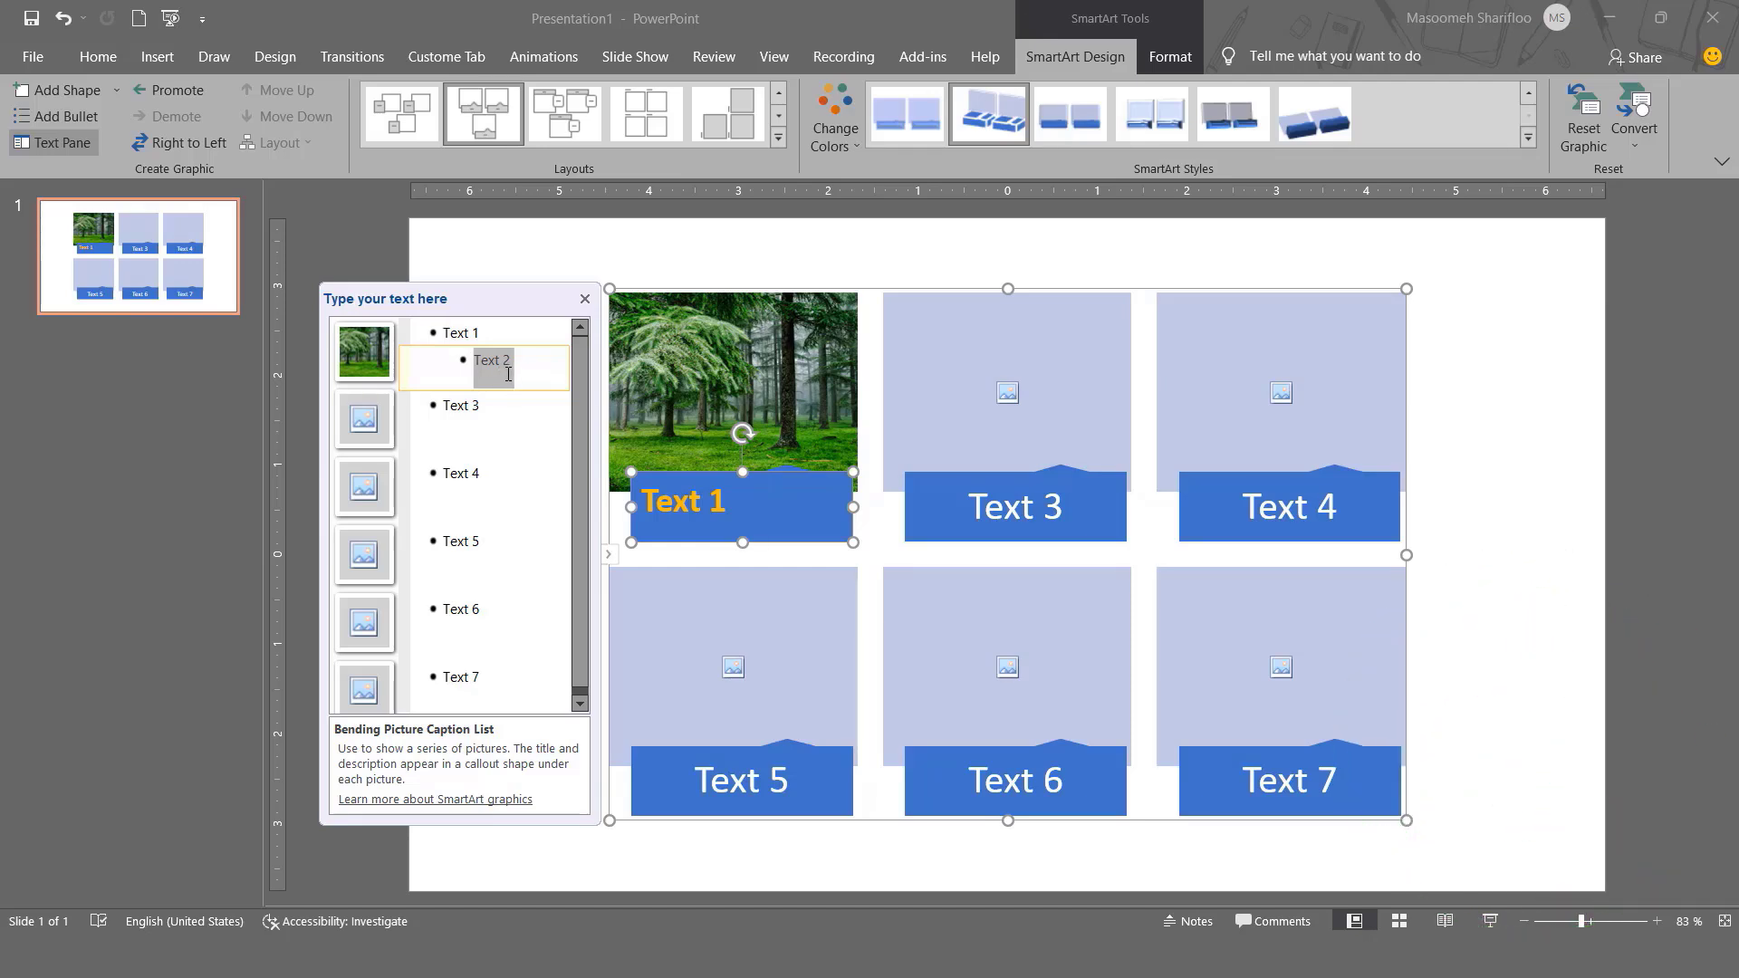
text(Sub Title)
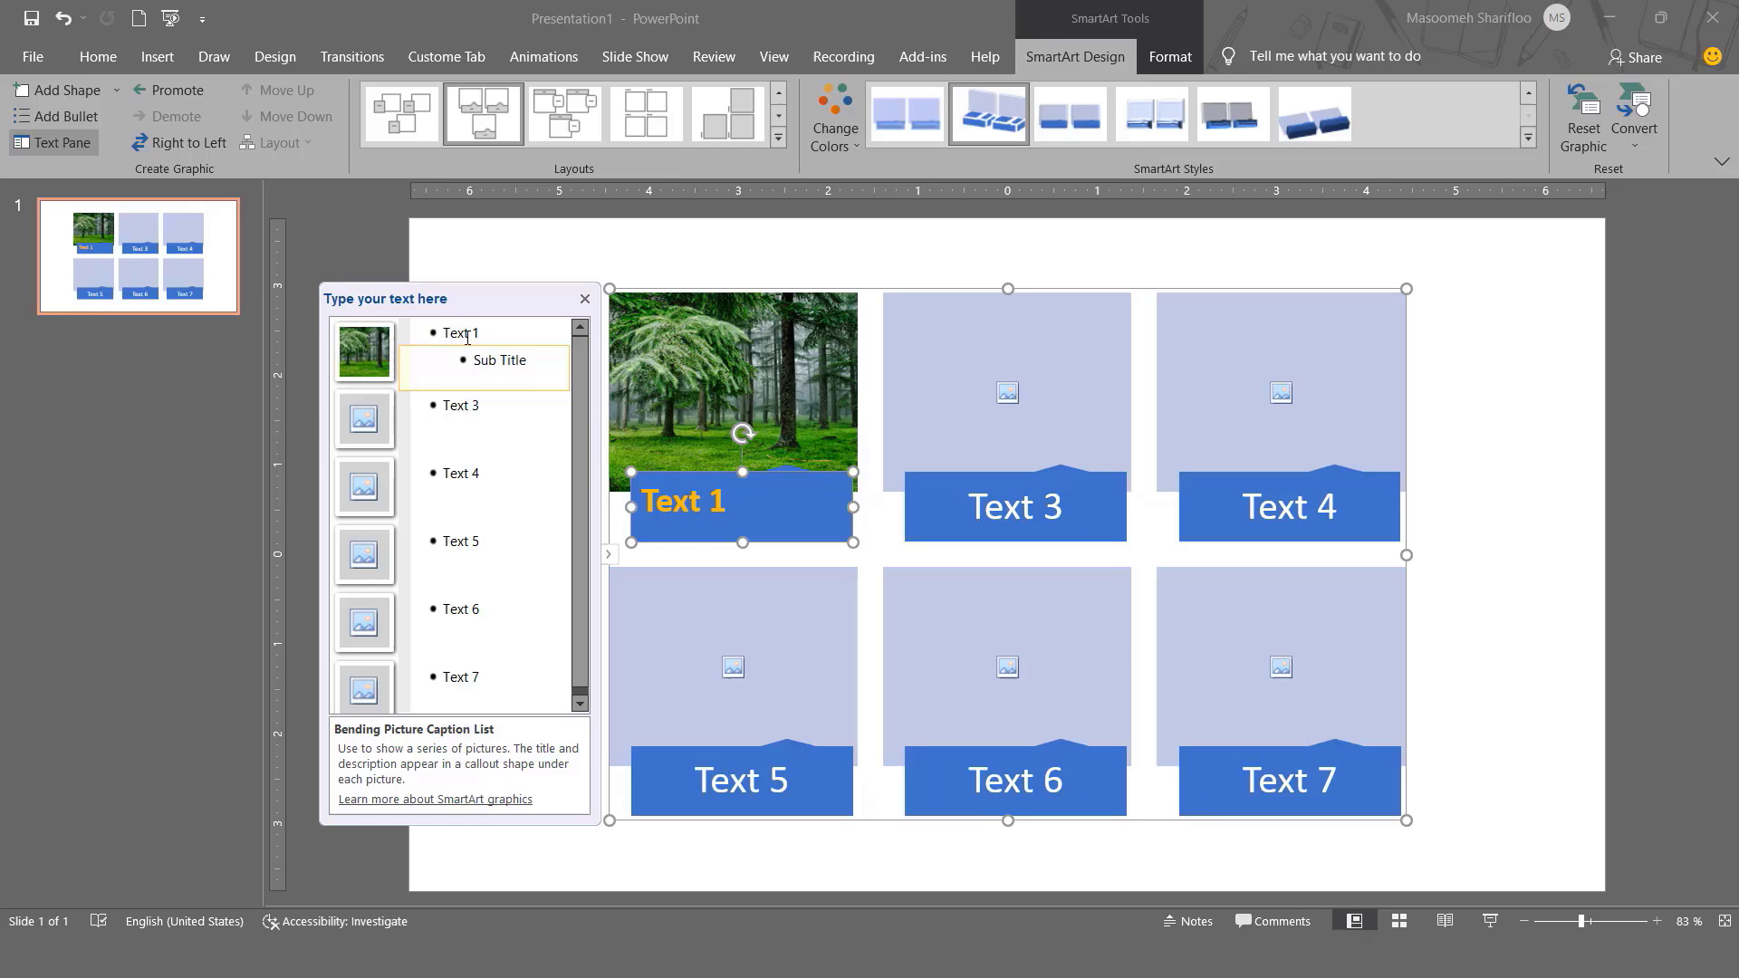
Rename the Text 1 caption to 'Main Title'.
triple_click(466, 333)
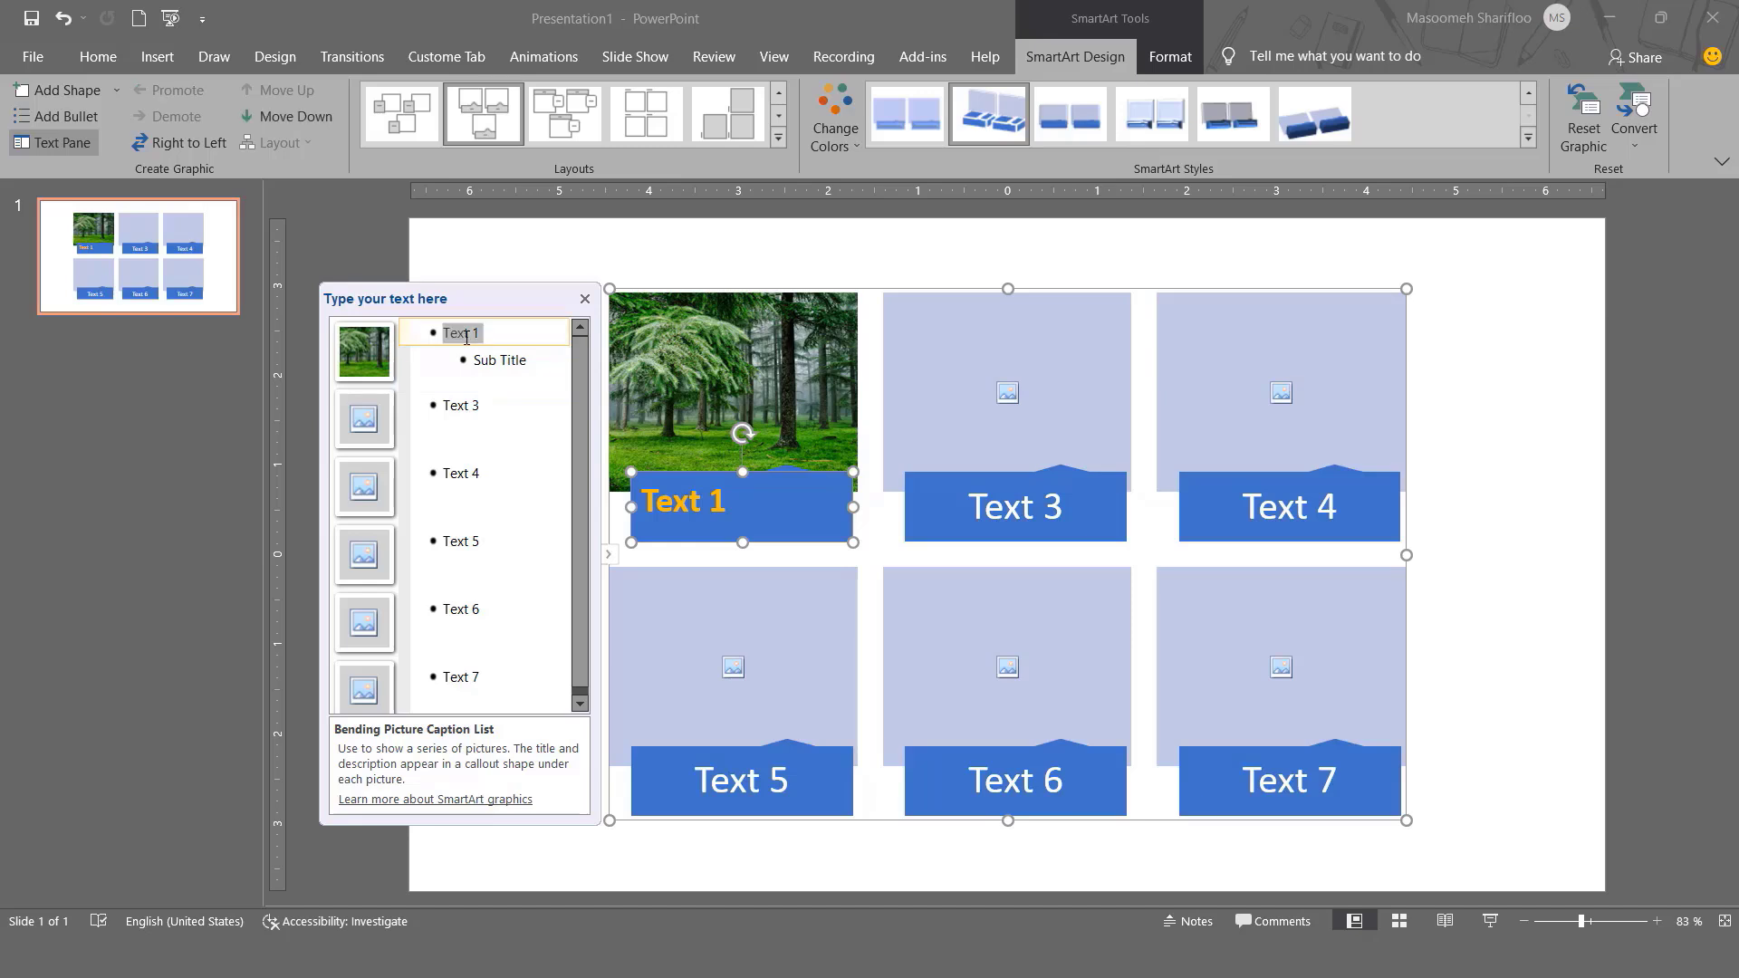
text(Mai)
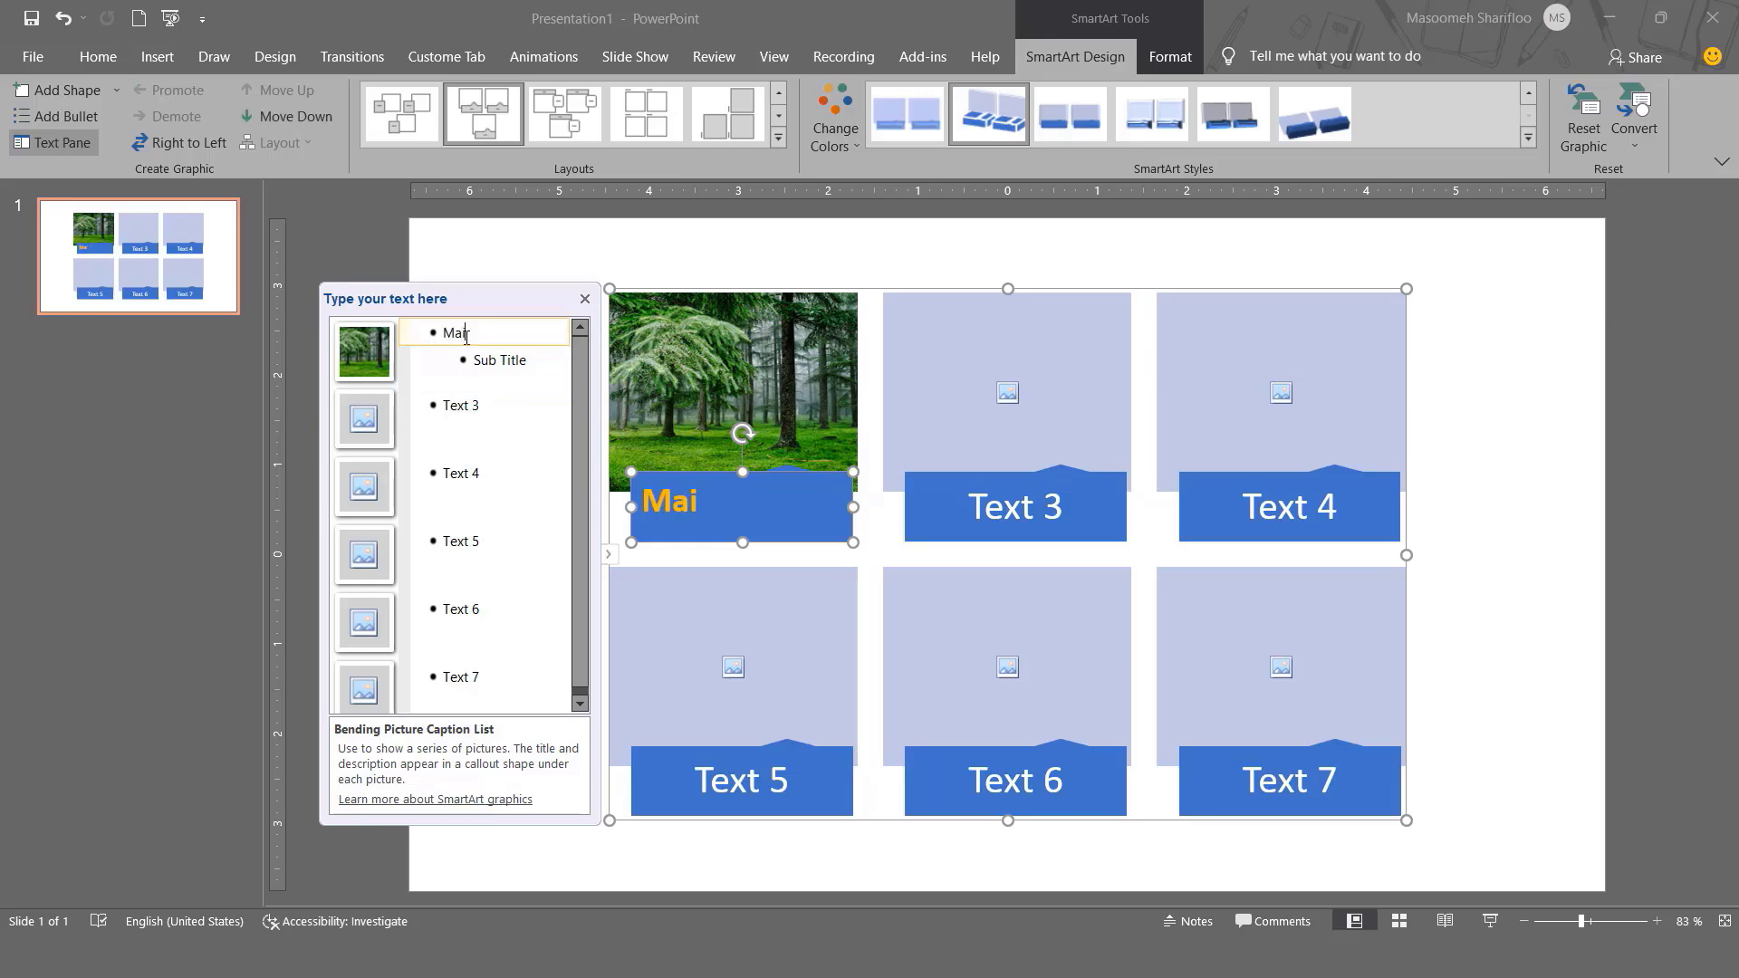
text(n Title)
click(501, 360)
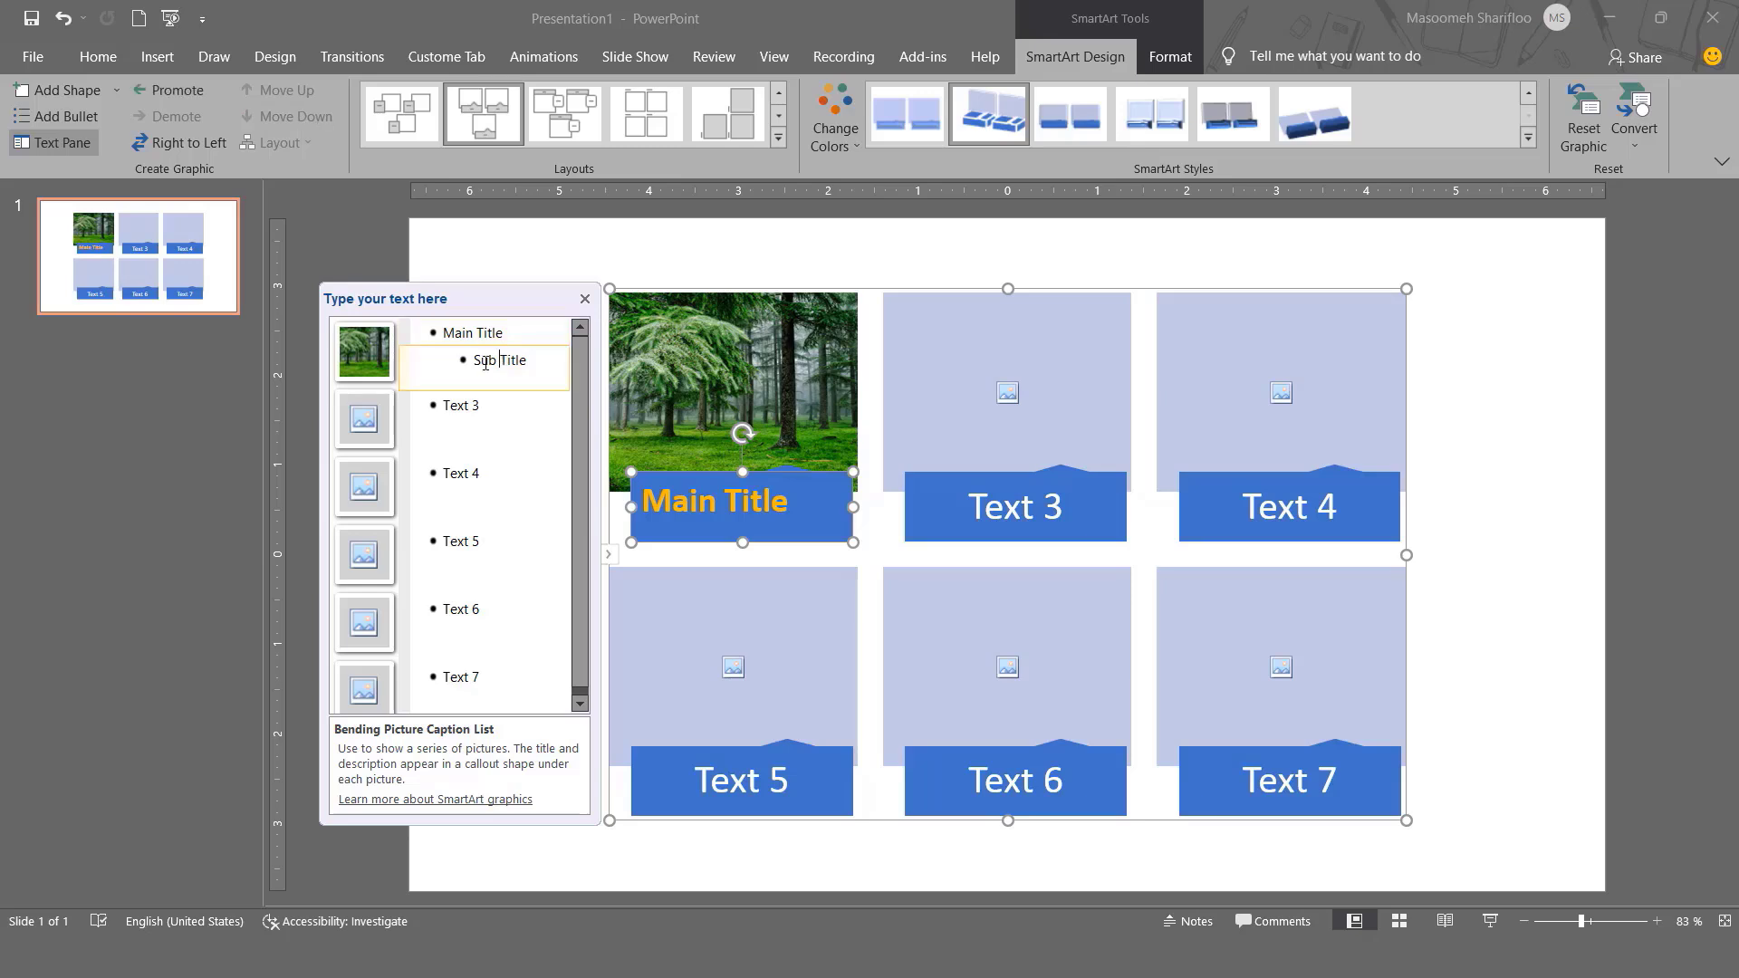